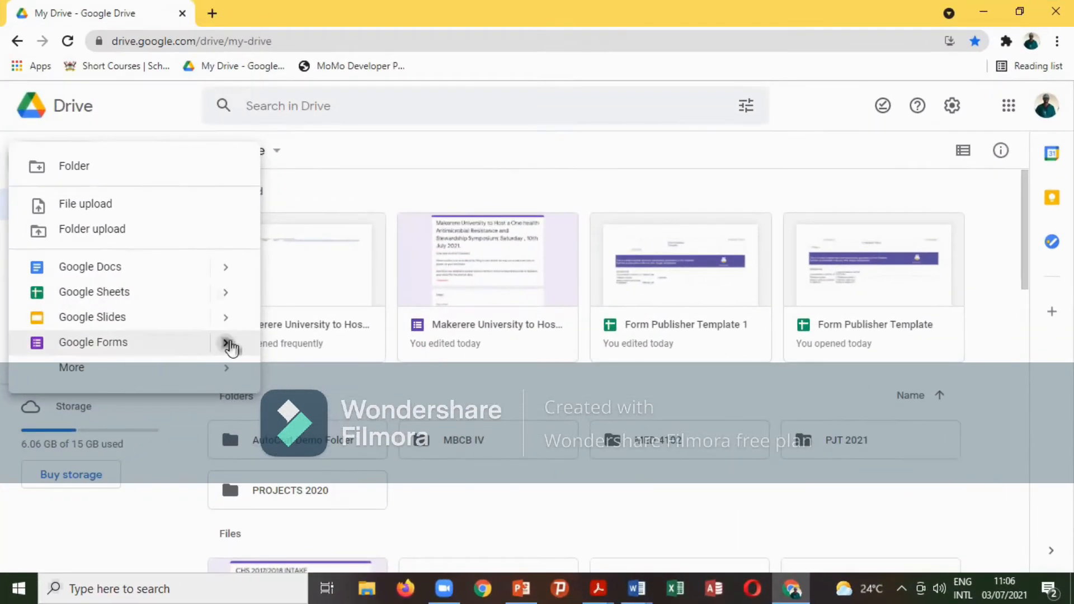
Browse the Google Forms template gallery from Drive, then return to Drive's New menu.
click(227, 344)
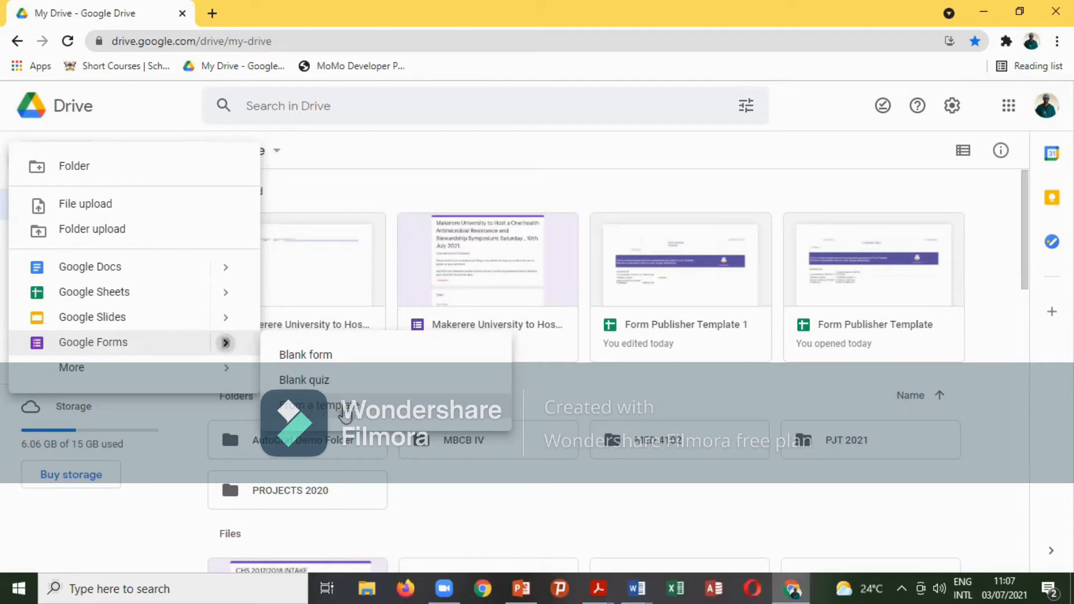
click(345, 413)
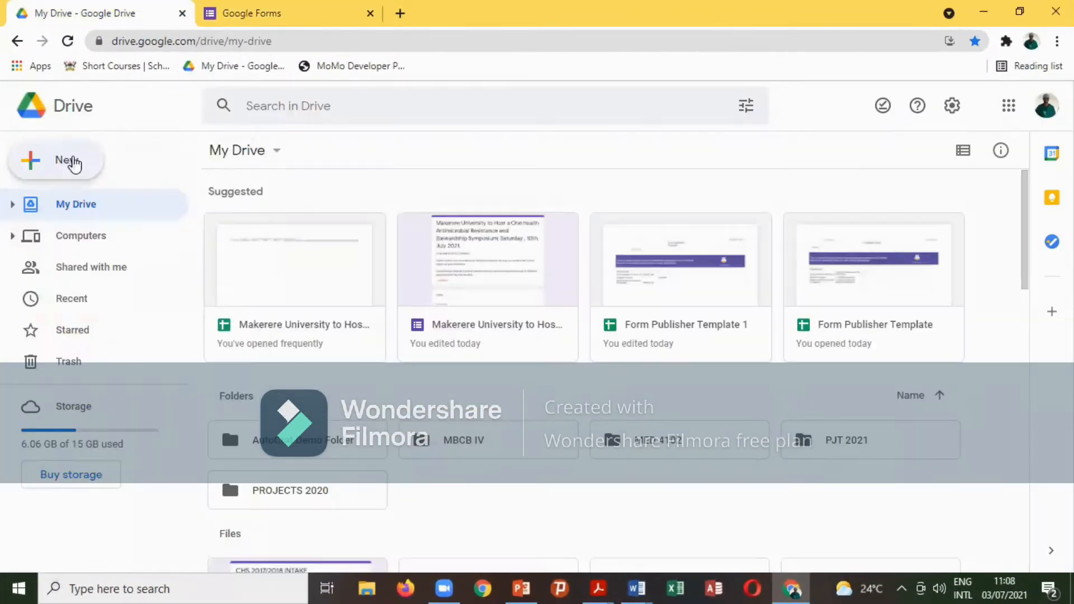
click(72, 163)
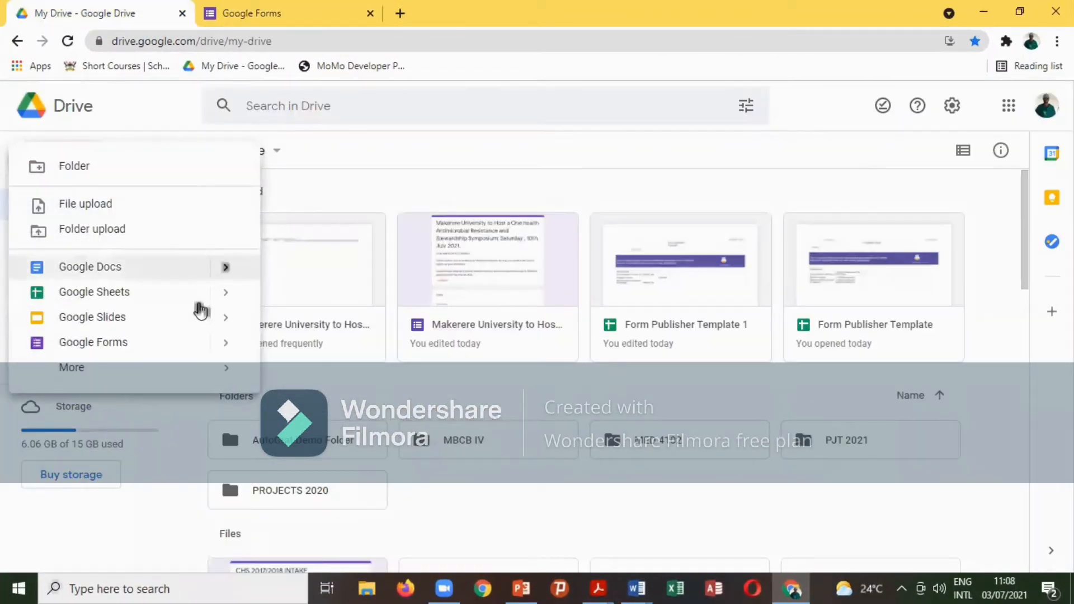
Create a blank Google Form from Drive, which opens as 'Untitled form' with one default question.
mouse_move(231, 350)
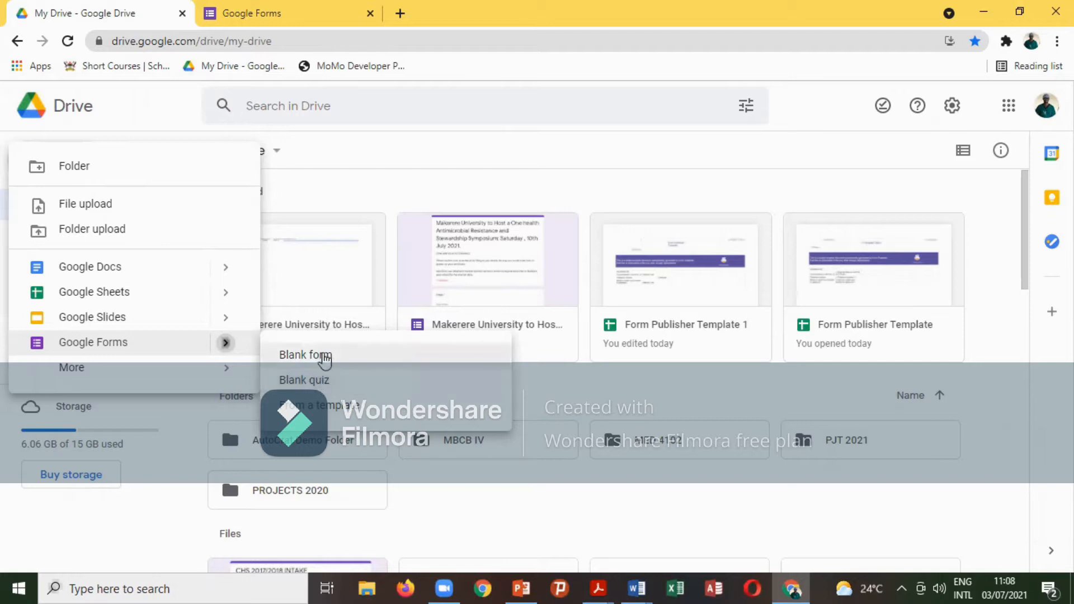
click(326, 361)
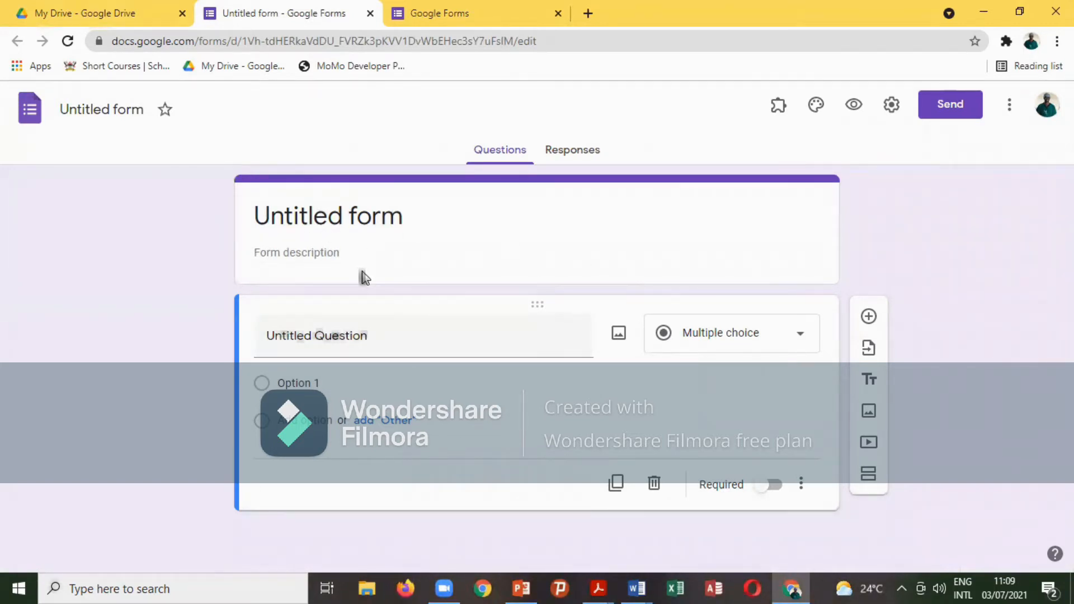
Replace 'Untitled form' with the title 'GOOGLE FORM DESIGN', leaving the description empty.
click(362, 215)
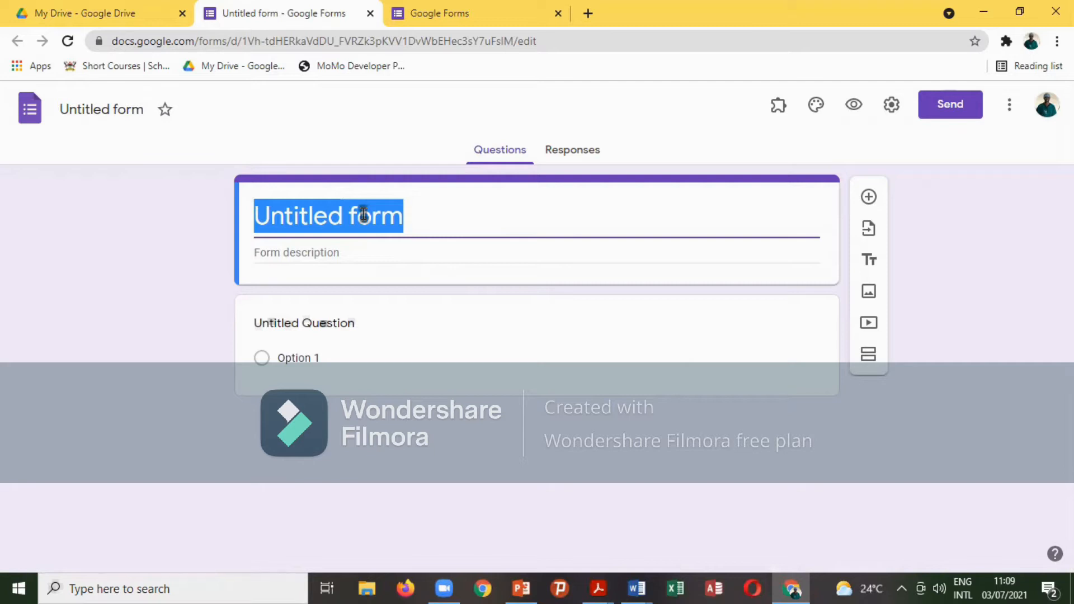
text(TODAY)
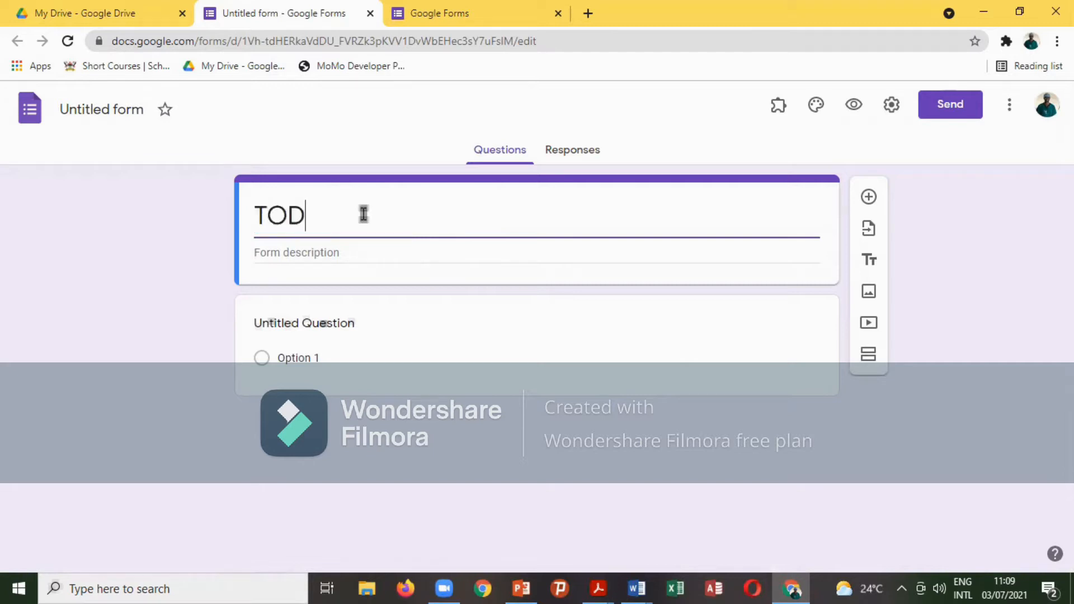
key(BackSpace)
key(BackSpace)
key(BackSpace)
key(BackSpace)
key(BackSpace)
text(GOO)
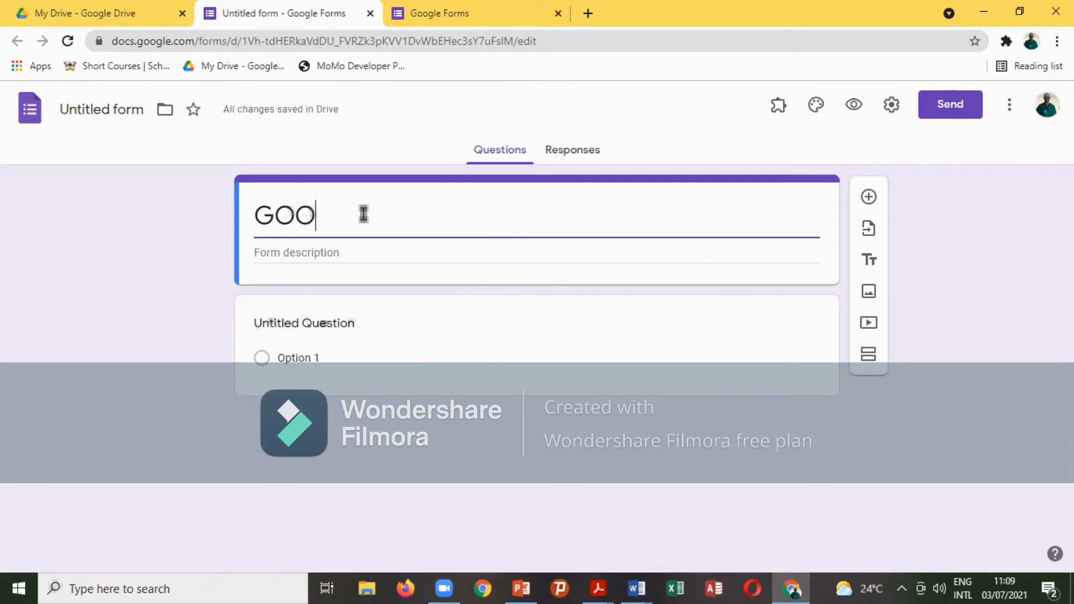
text(GLE )
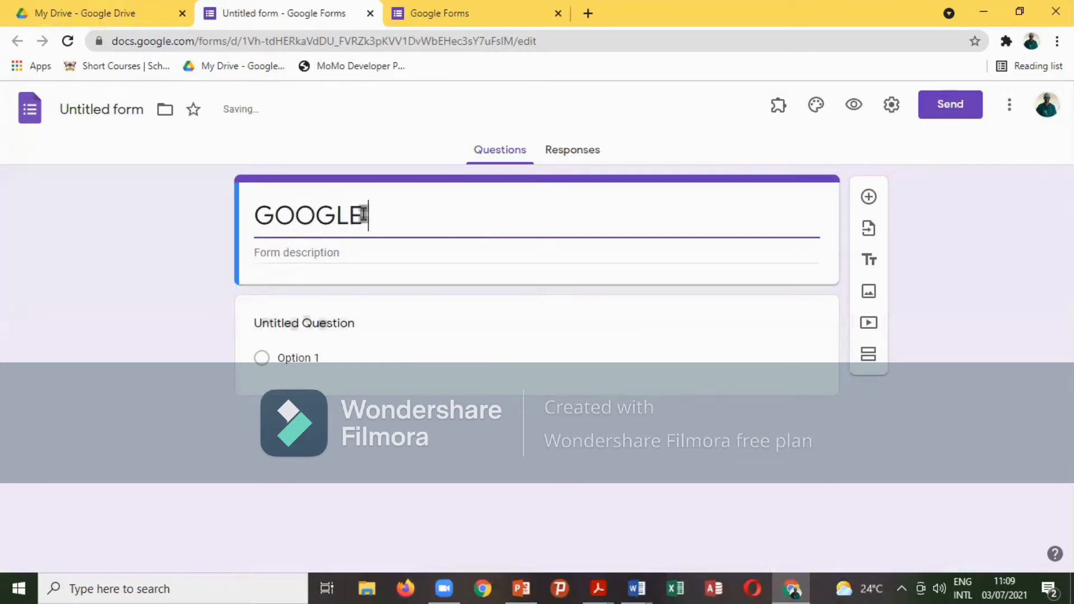
text(FO)
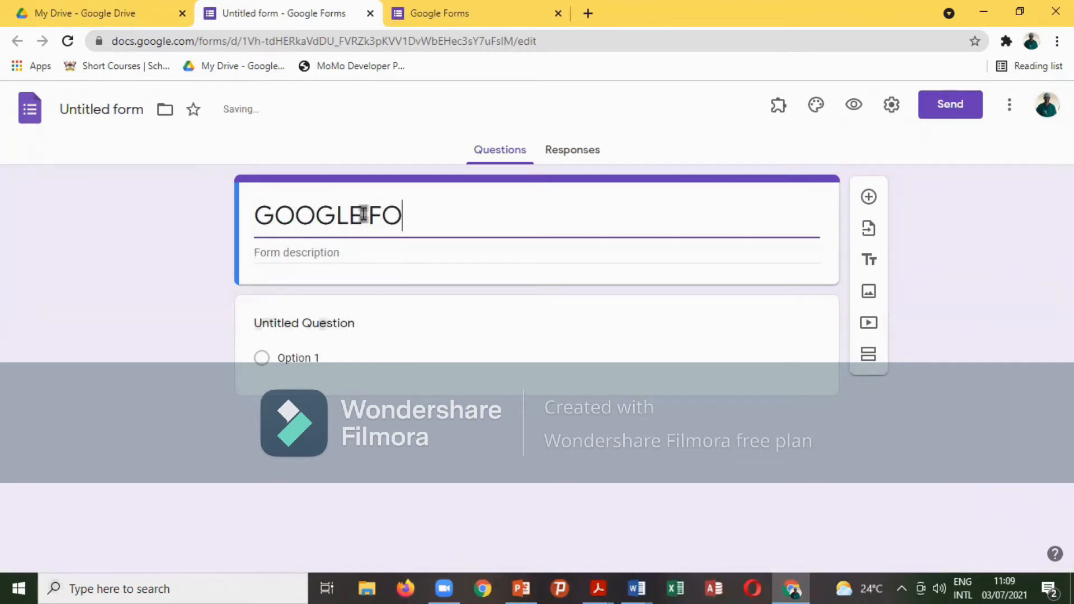
text(RM DESIGN)
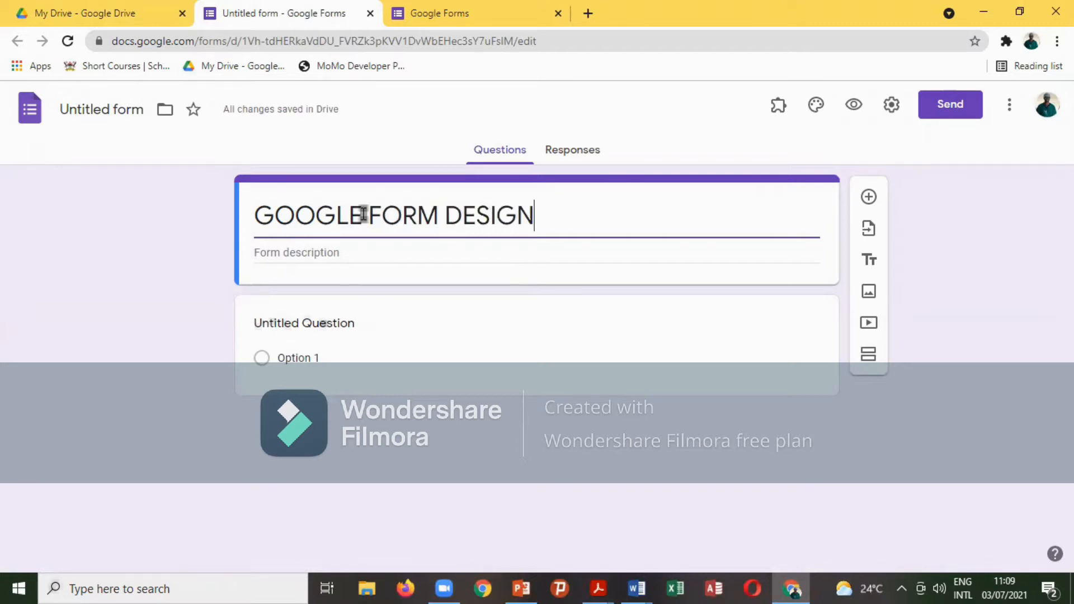
click(303, 254)
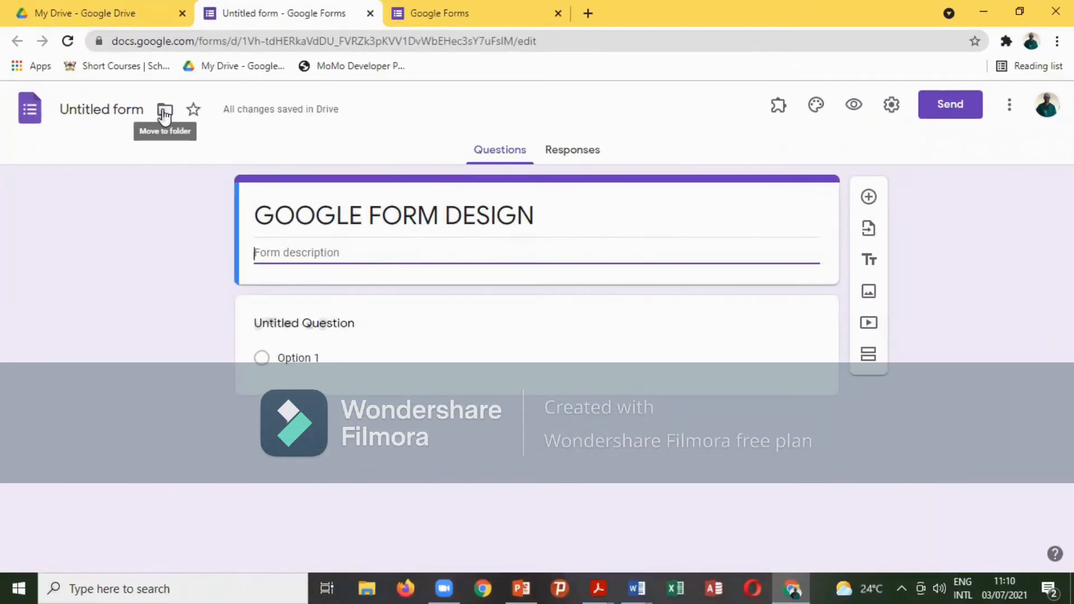
Name the form file 'GOOGLE FORM DESIGN' and review the Move to folder options, keeping it in My Drive.
click(206, 149)
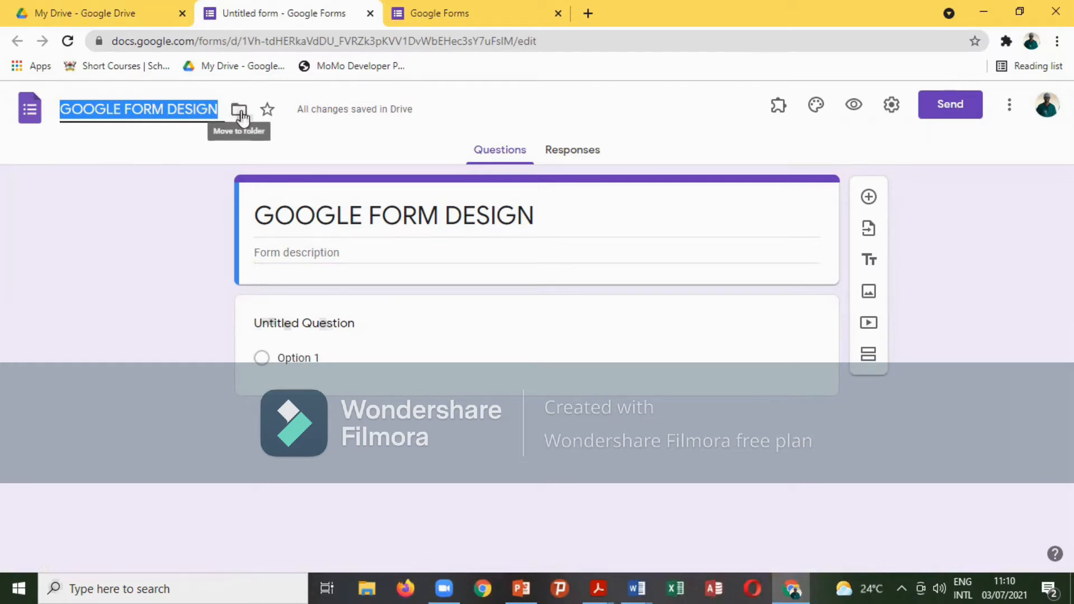
click(240, 112)
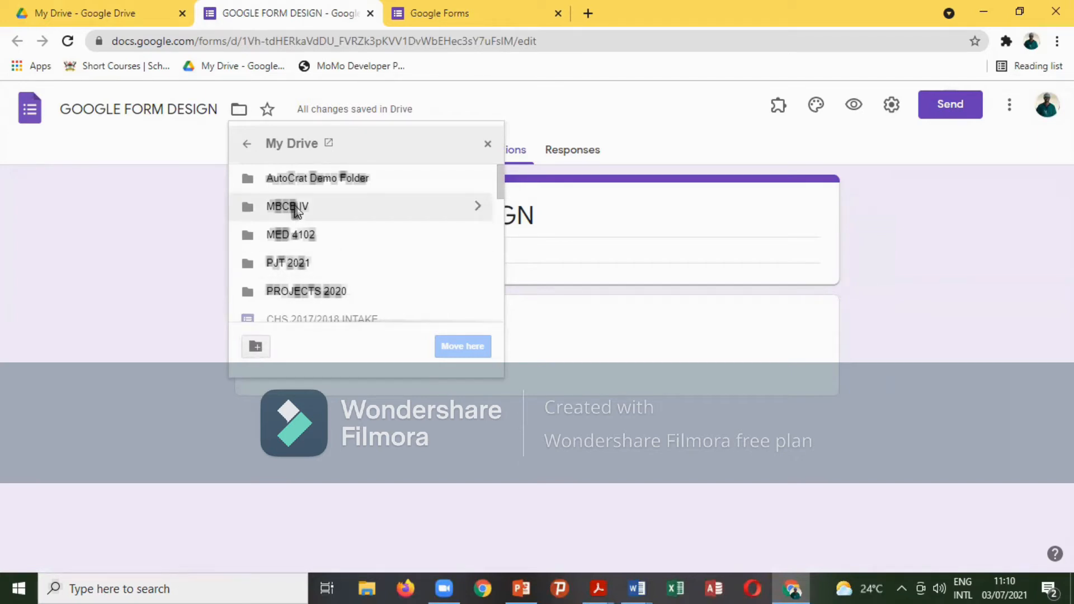
scroll(295, 210, down, 7)
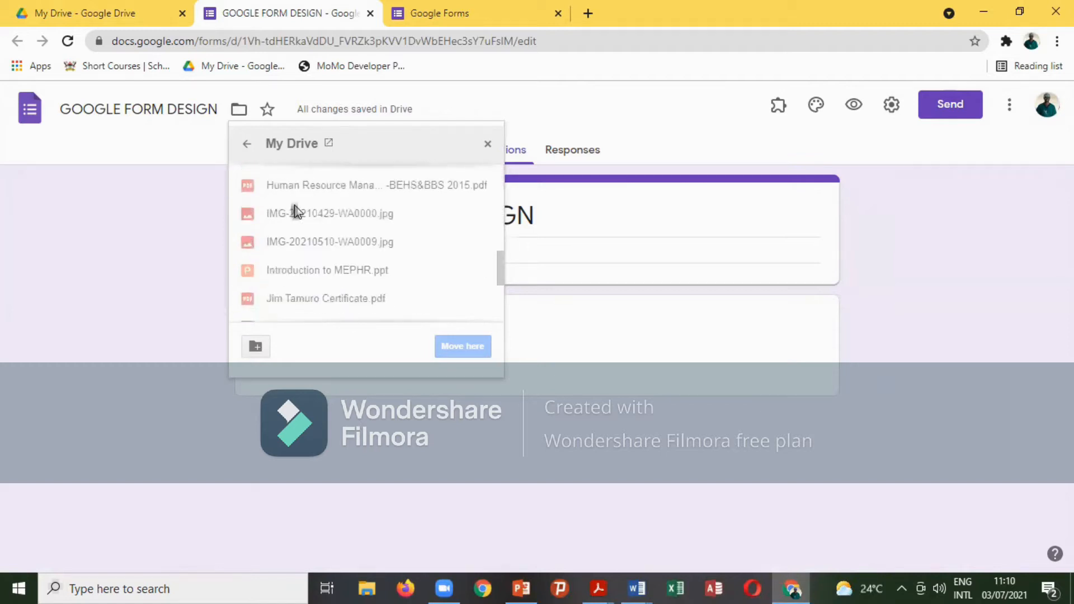
scroll(296, 210, down, 3)
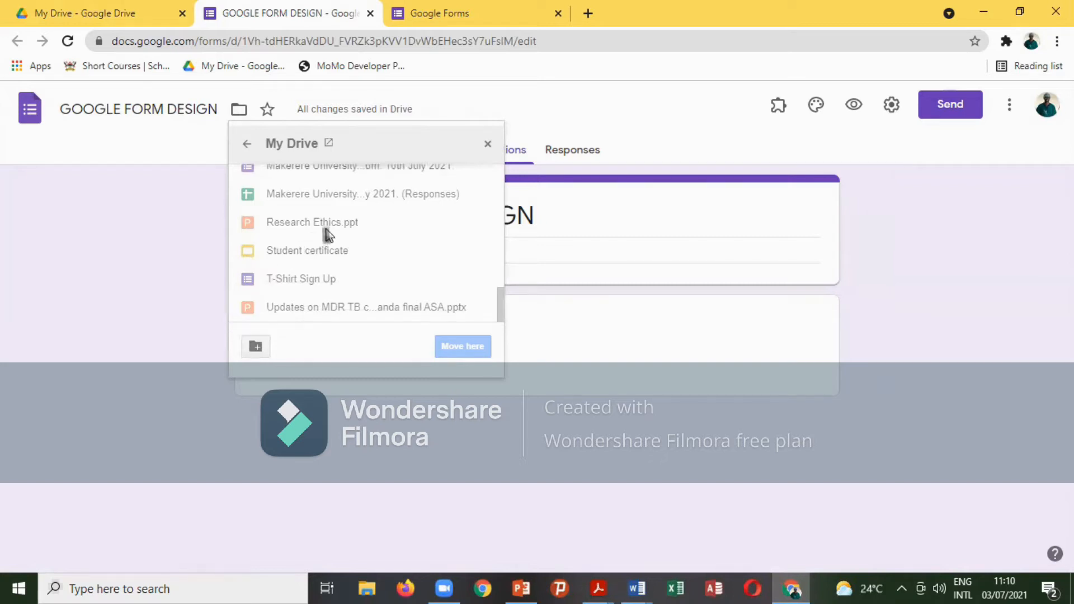
scroll(330, 235, up, 5)
scroll(330, 235, up, 2)
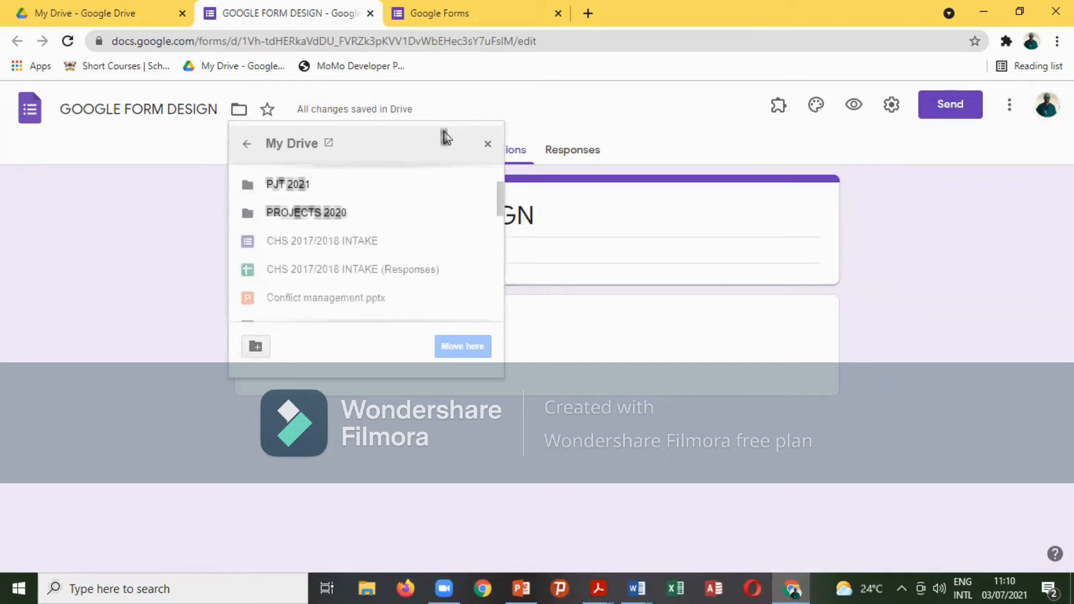
click(488, 144)
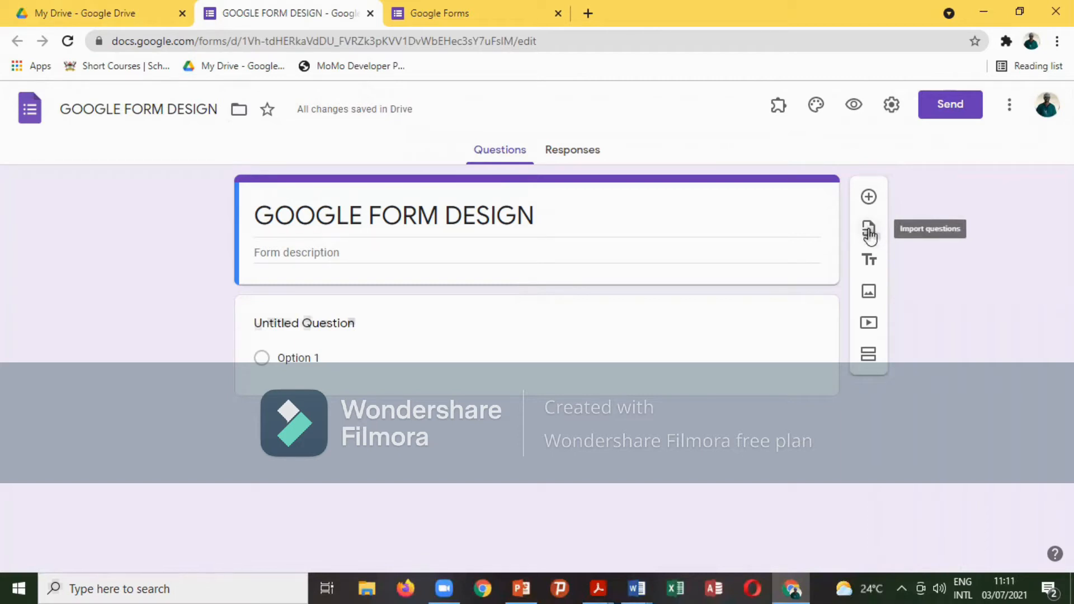
Look through forms available for question import, then add an 'Untitled Title' title-and-description block.
click(869, 236)
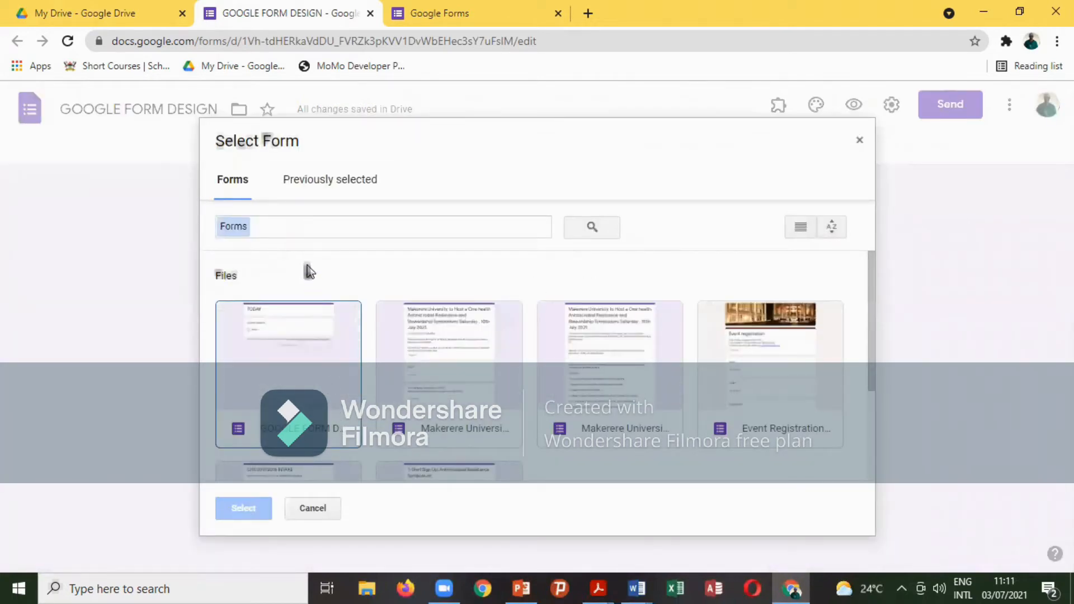
scroll(546, 375, down, 3)
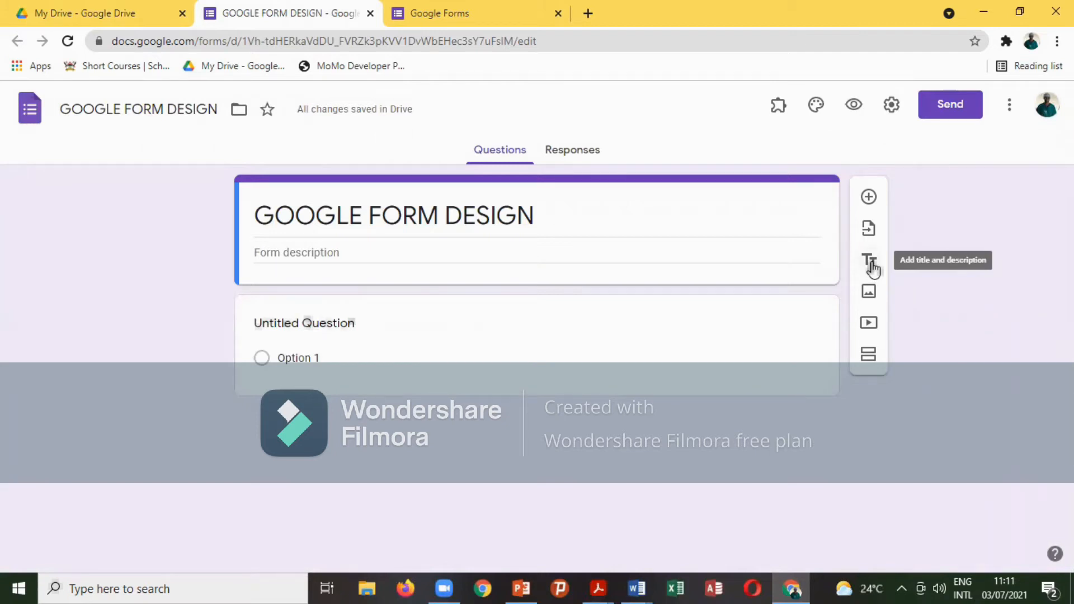
click(871, 263)
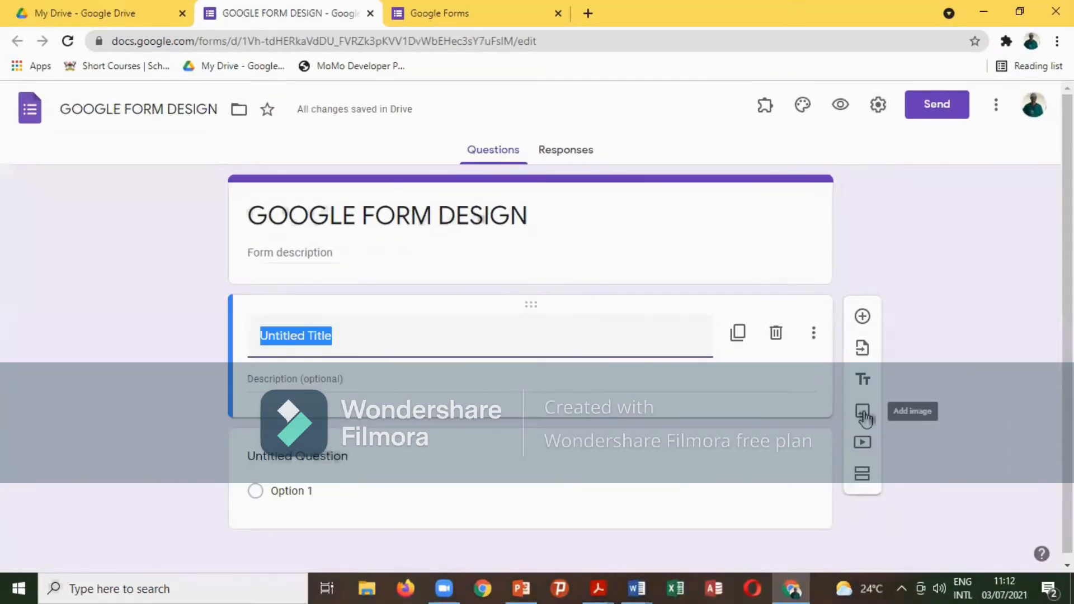
Insert a second blank multiple-choice question below the 'Untitled Title' block and view its question types.
click(862, 412)
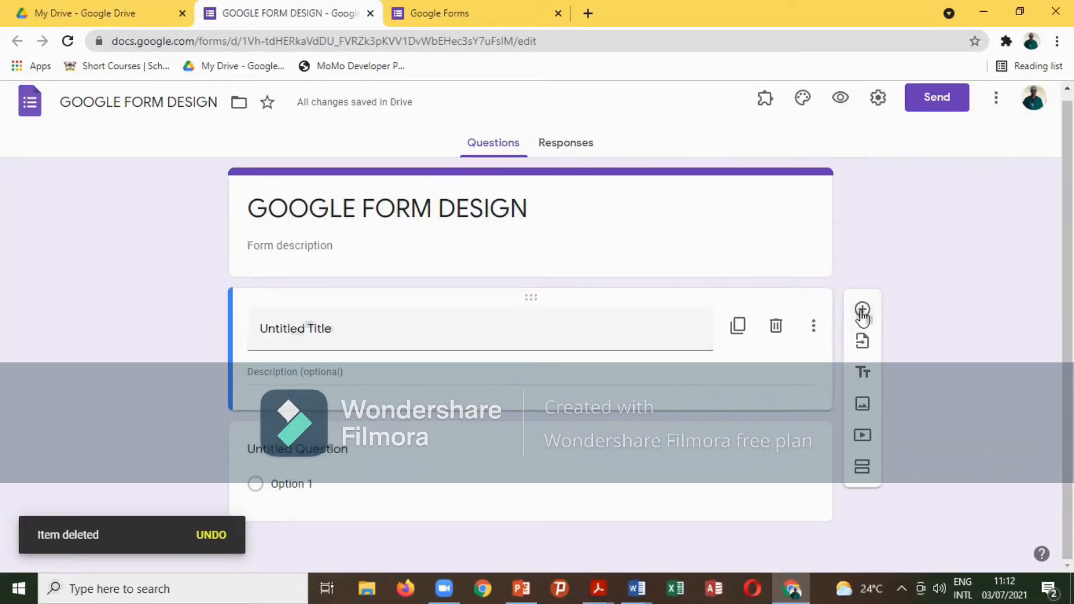
click(862, 311)
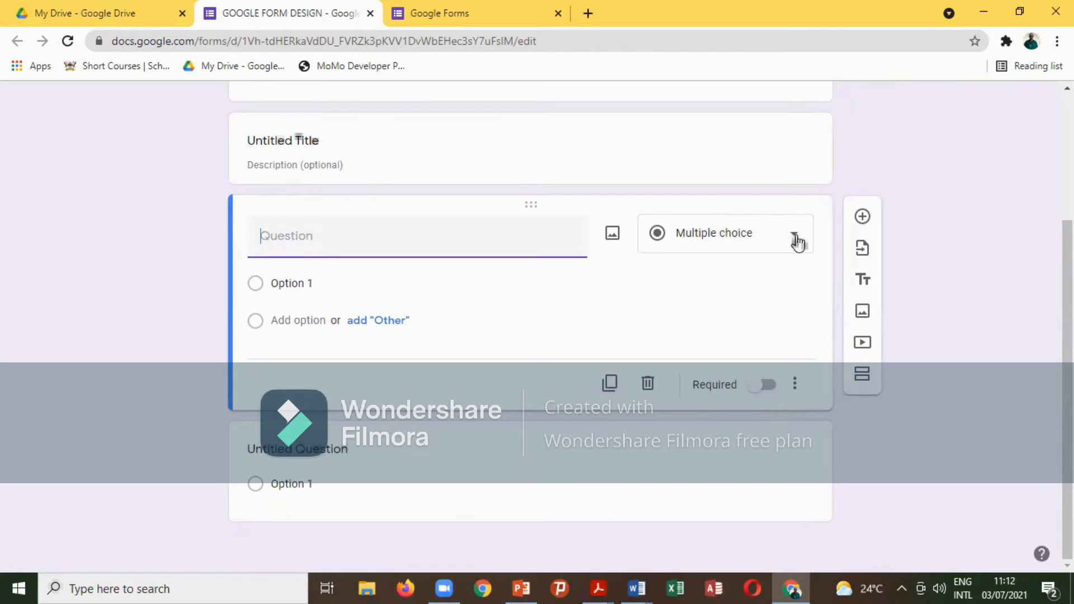
click(798, 240)
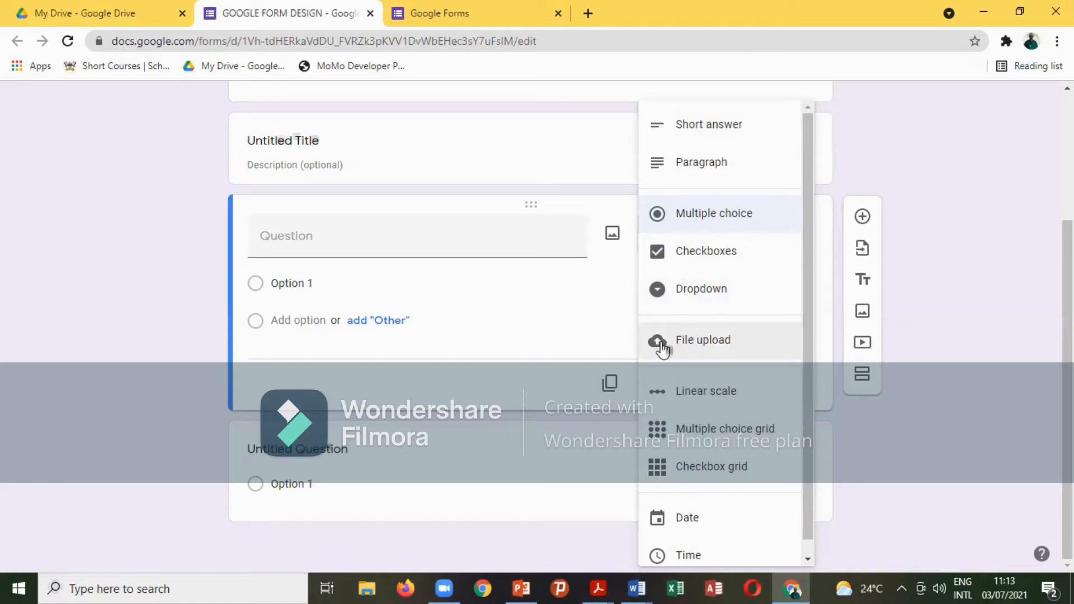
Change the new question to File upload, accepting that uploaded files go to the owner's Drive.
click(709, 344)
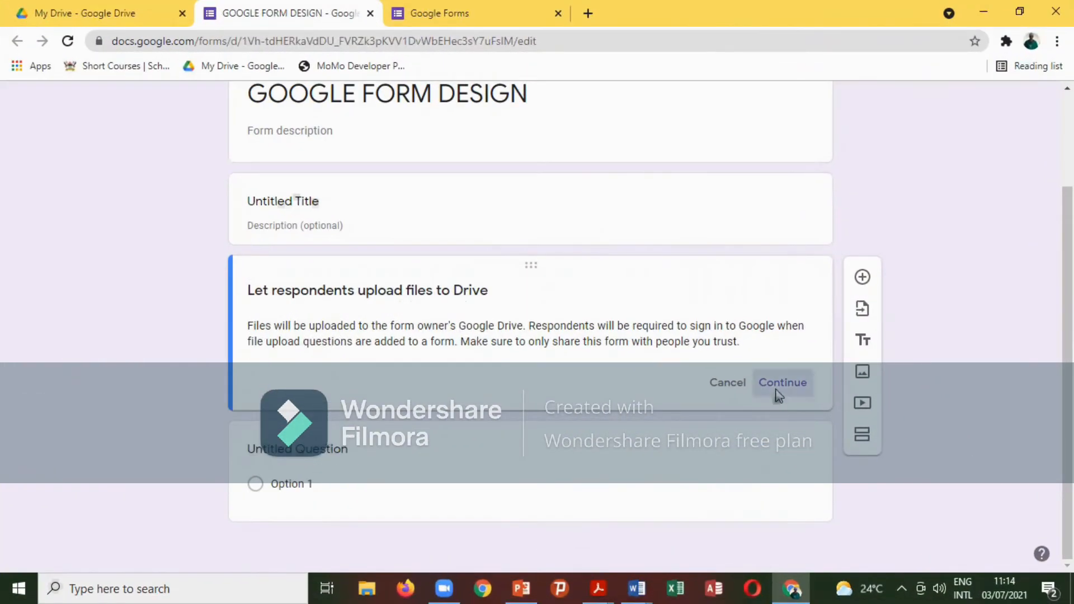
click(778, 382)
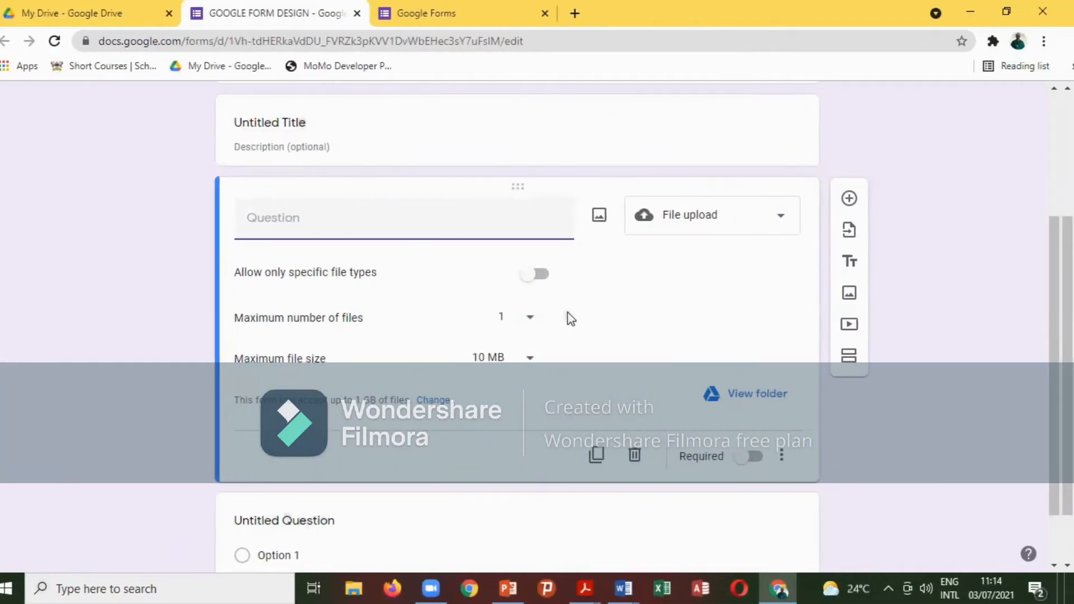
Keep 1 file maximum, set a 100 MB size limit, and allow only Document, PDF and Presentation files.
click(531, 317)
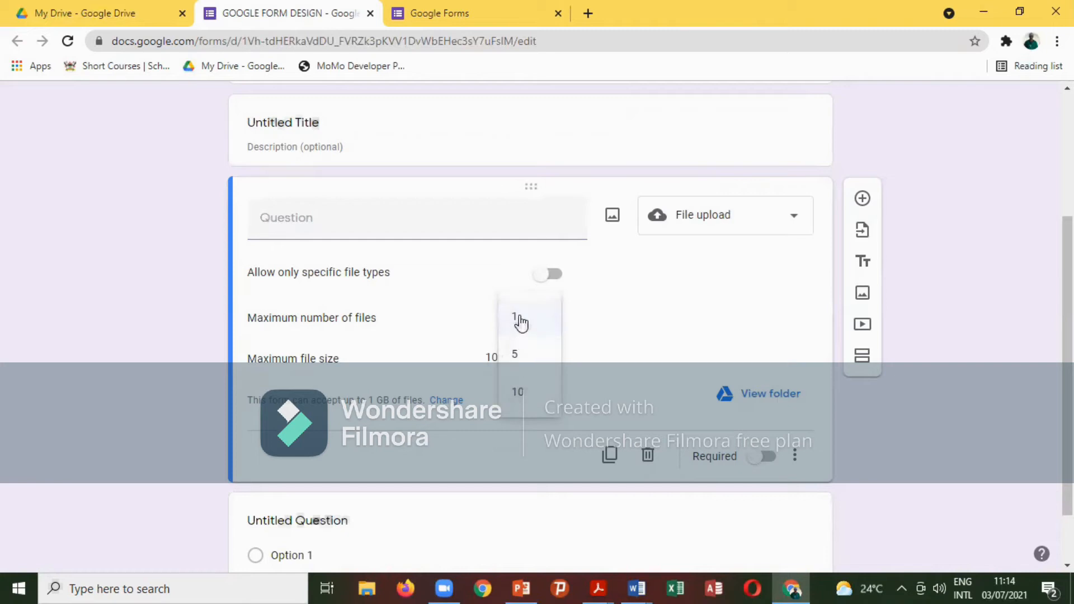
click(551, 317)
click(549, 365)
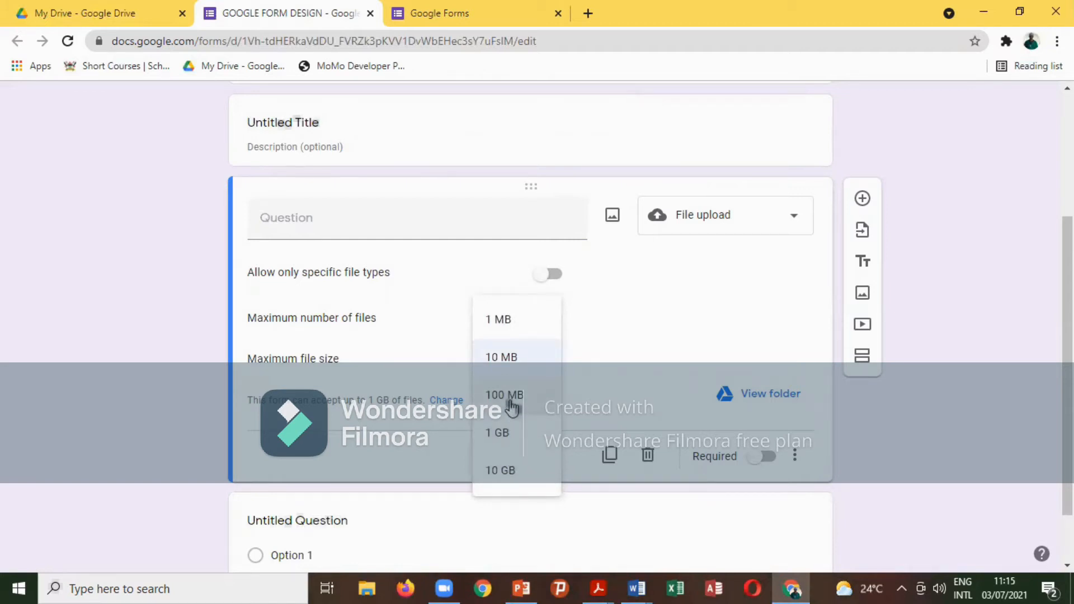
click(507, 396)
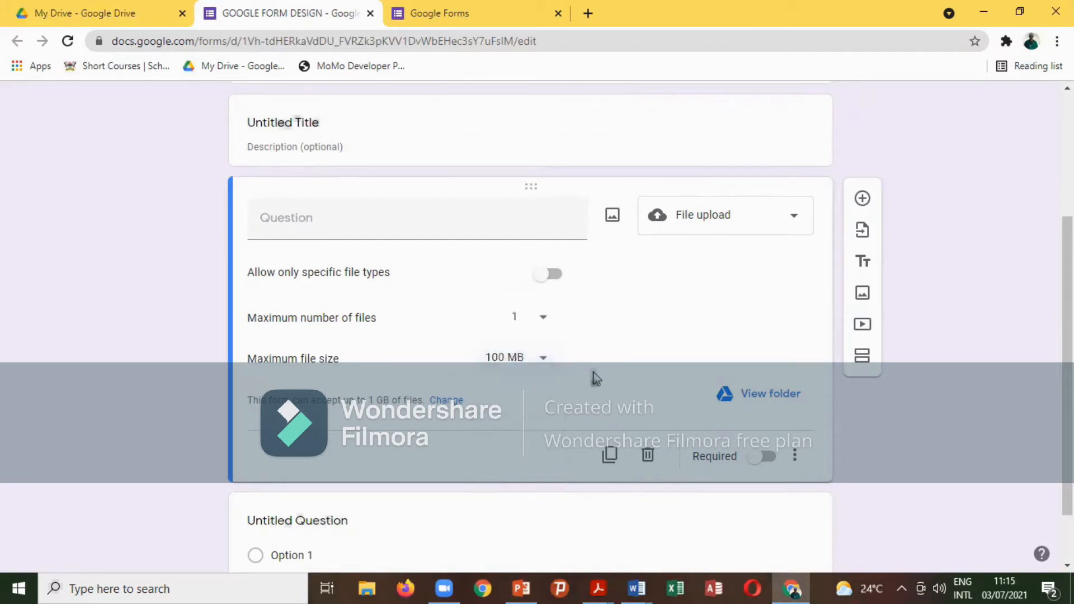
click(544, 281)
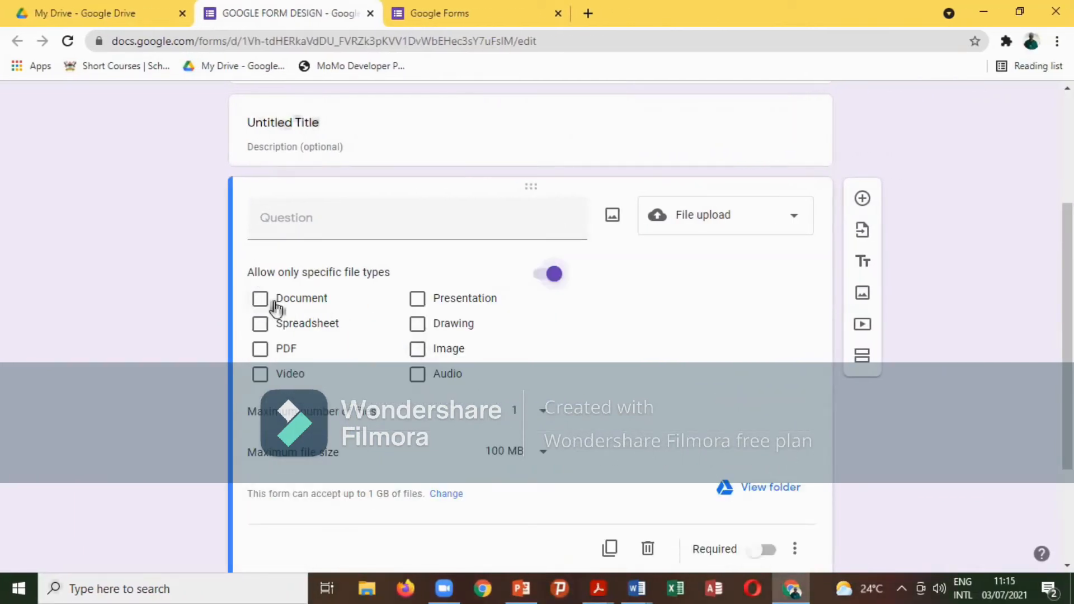
click(260, 349)
click(261, 302)
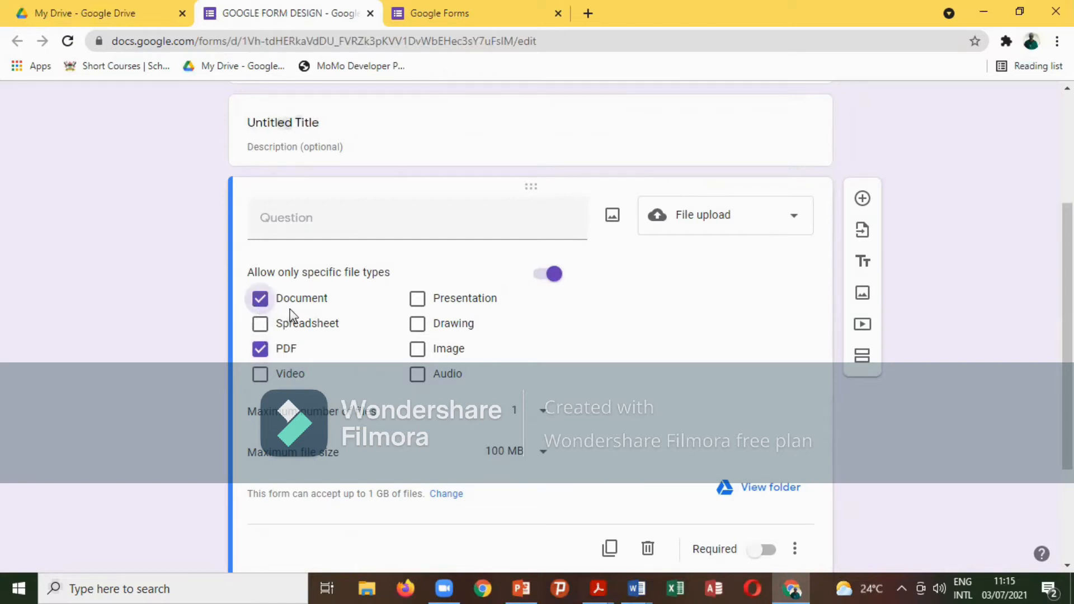
click(417, 300)
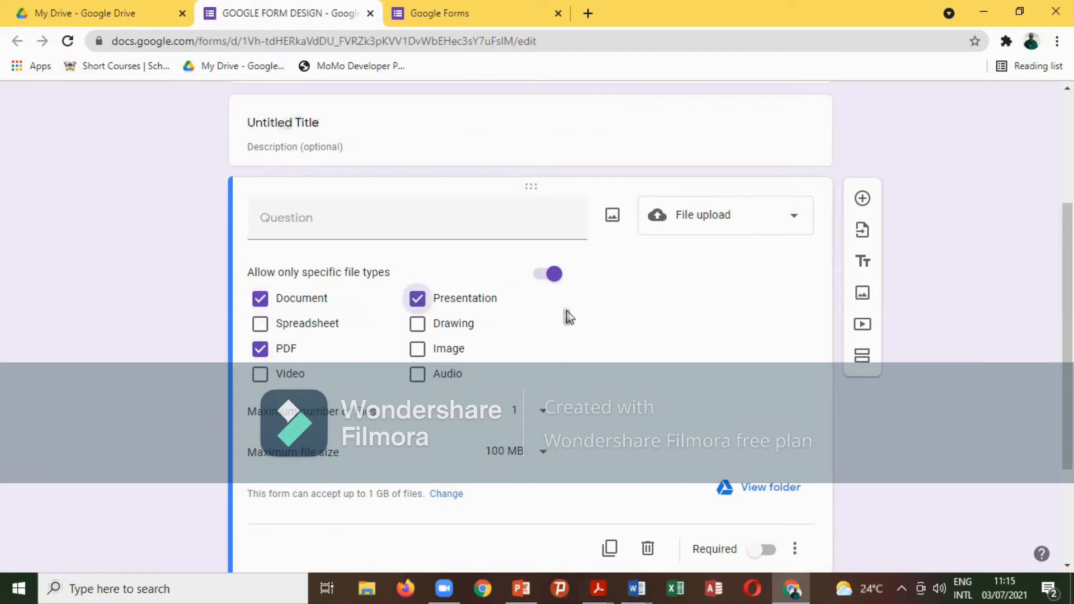
Make the file upload question required, then delete it.
scroll(659, 397, down, 2)
scroll(659, 397, down, 1)
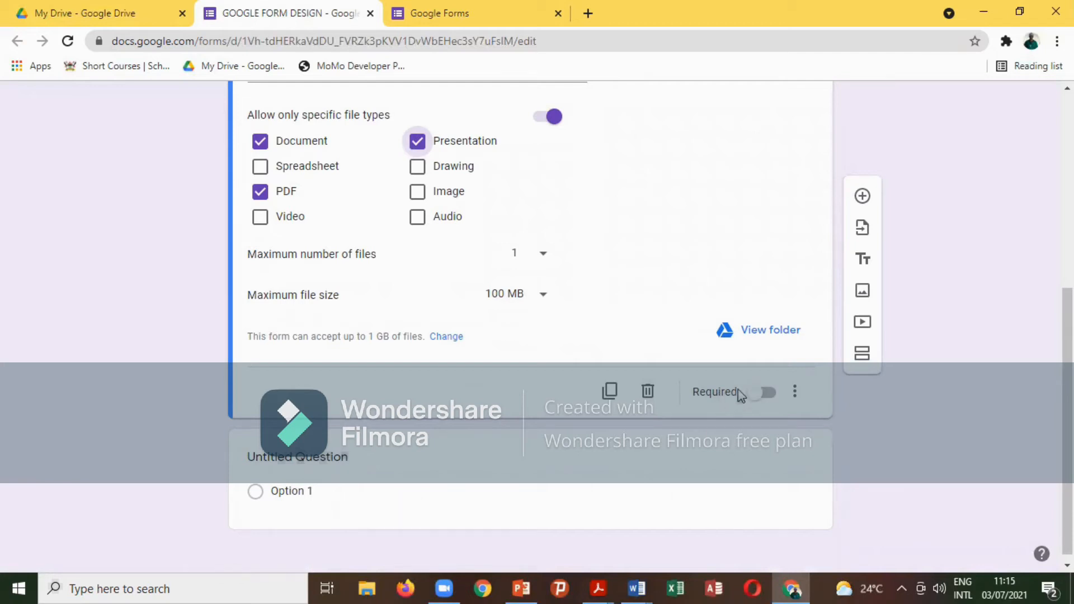
click(754, 394)
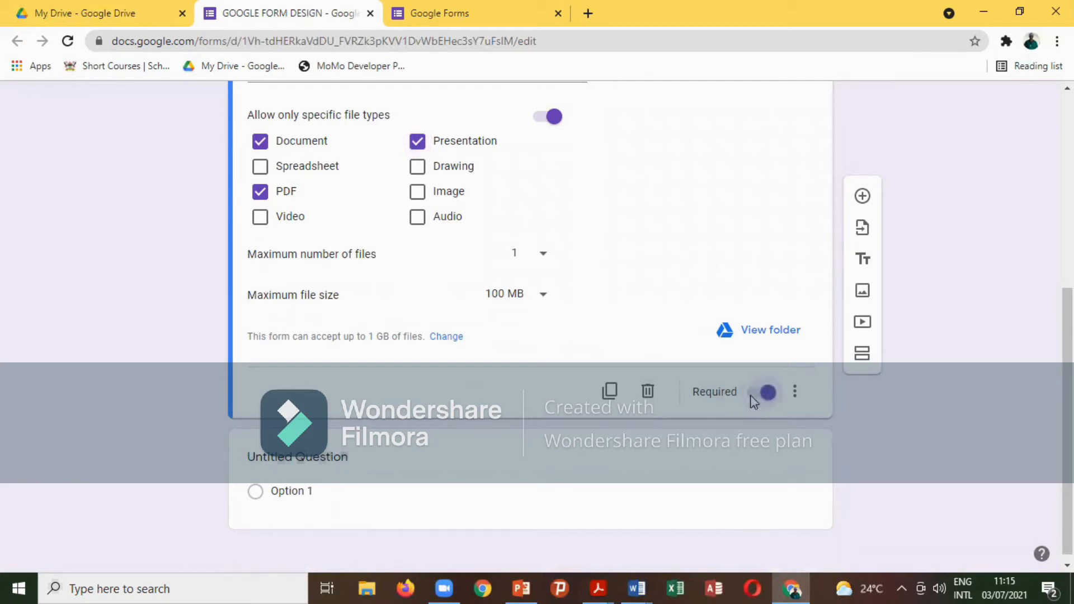
click(795, 393)
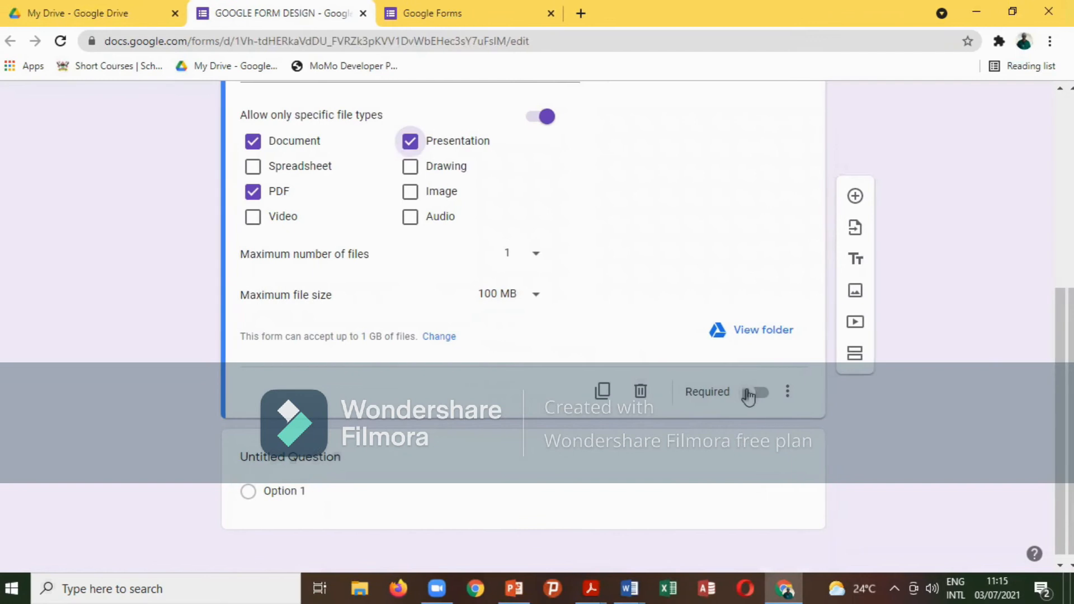
click(748, 396)
scroll(669, 311, up, 4)
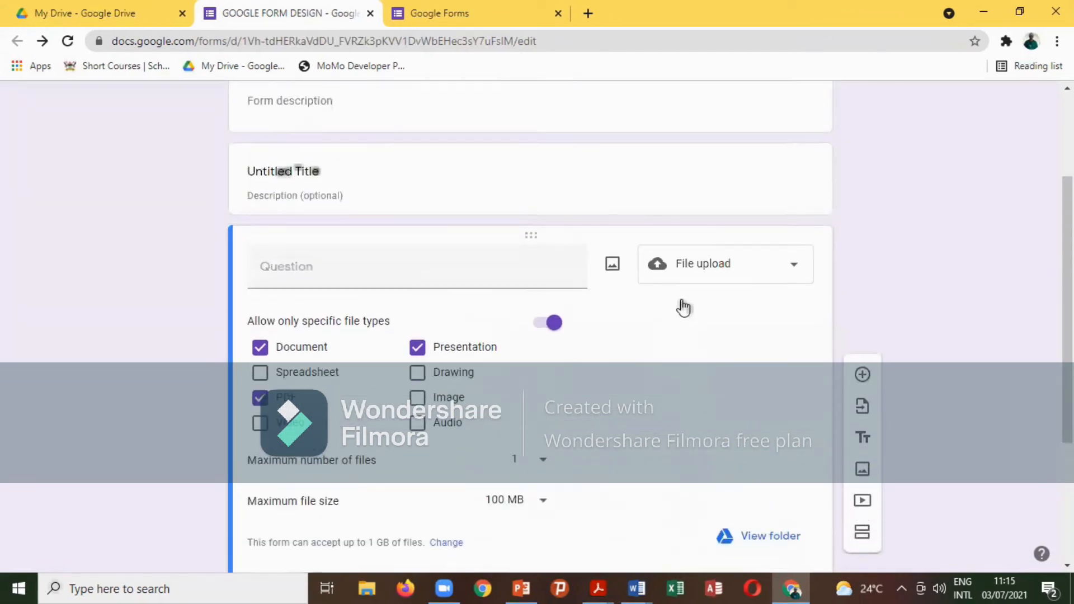
scroll(814, 293, up, 1)
scroll(800, 384, down, 3)
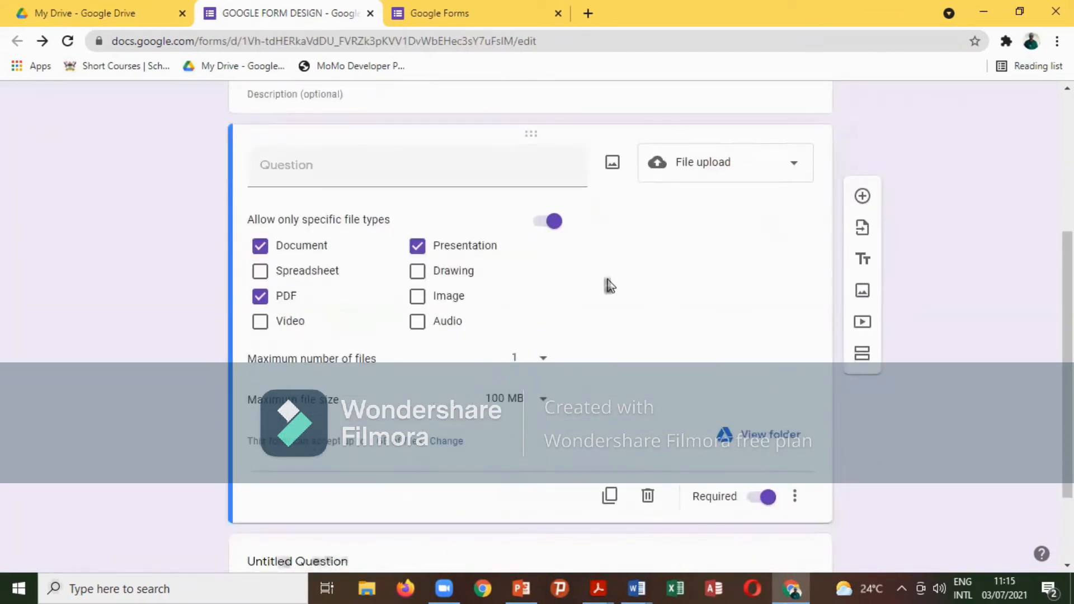
click(648, 496)
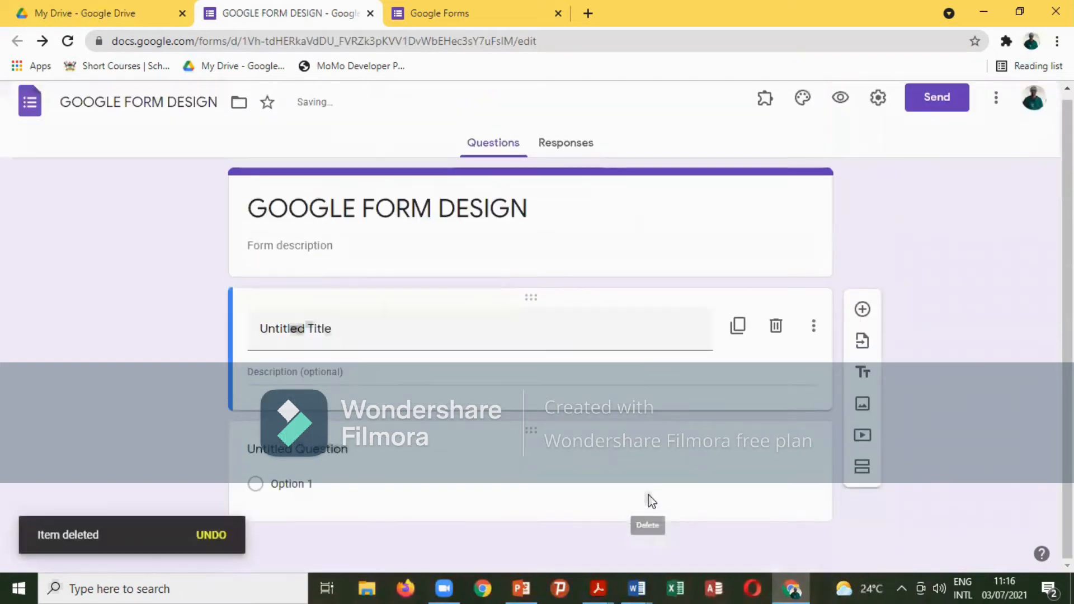
Add a multiple-choice question asking 'Where do you stay?'.
click(861, 310)
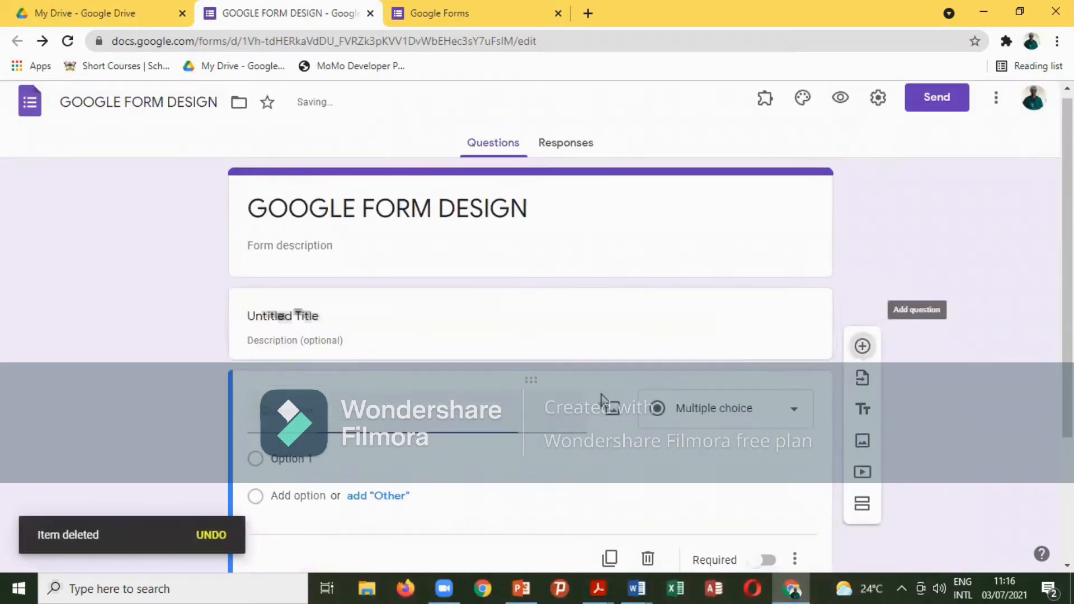
click(798, 284)
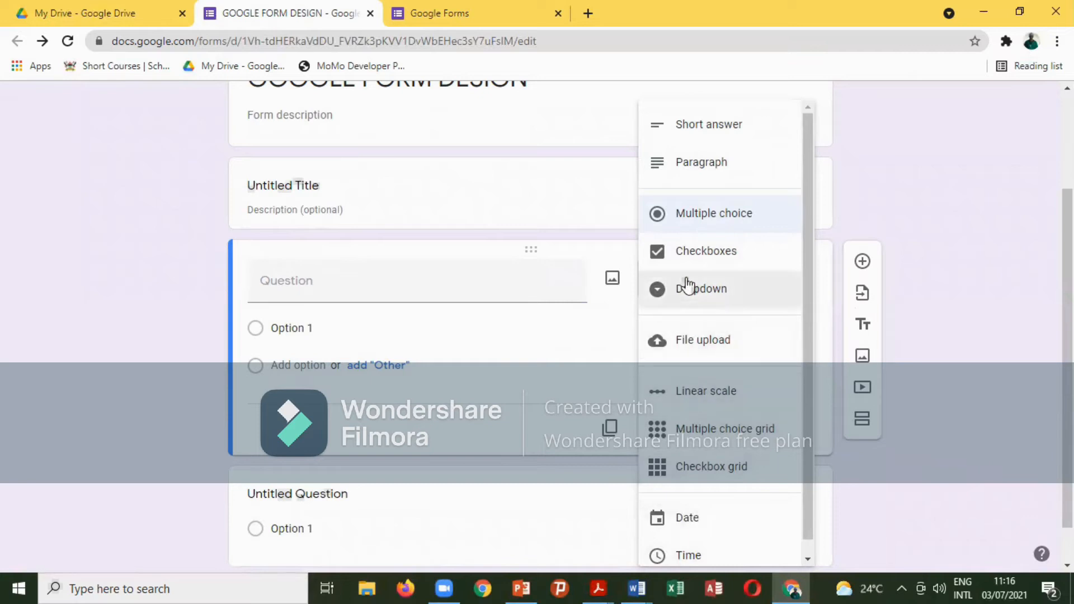
click(714, 213)
click(323, 286)
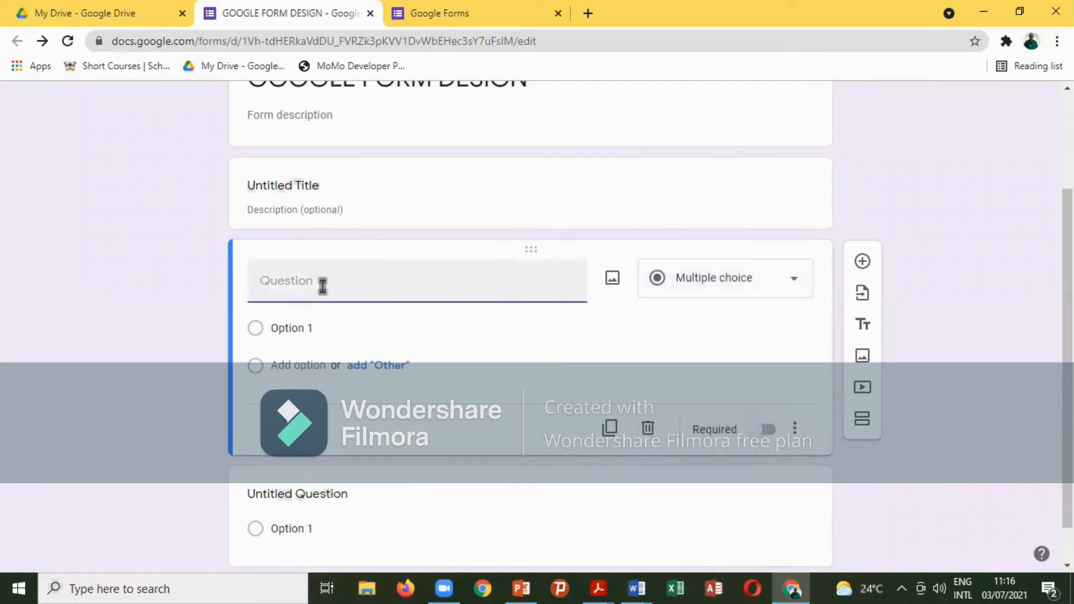
text(hWRE)
key(BackSpace)
key(BackSpace)
key(BackSpace)
key(BackSpace)
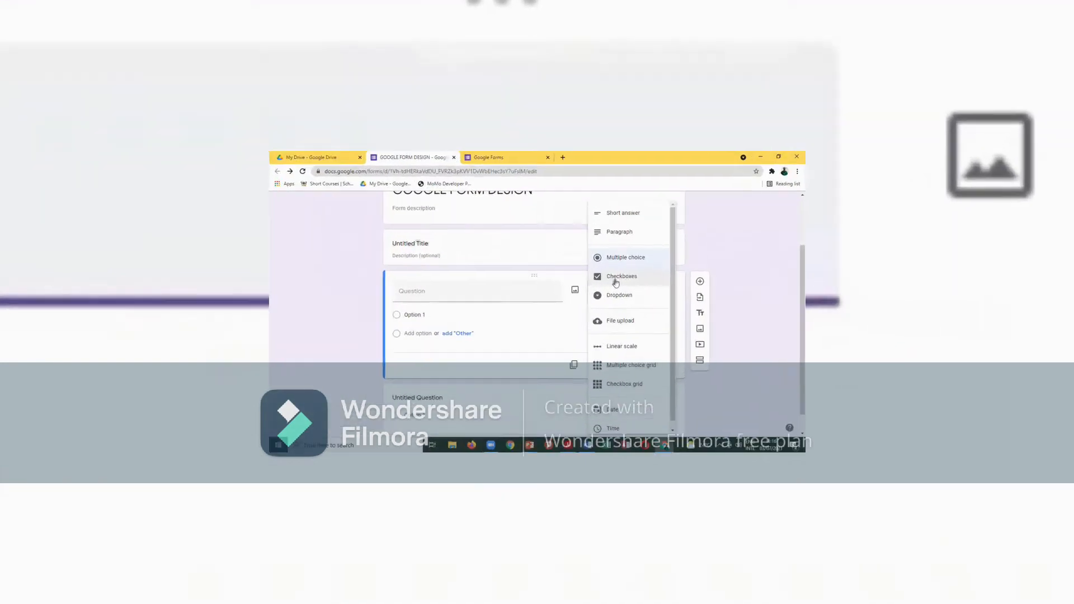
text(do )
text(you stay)
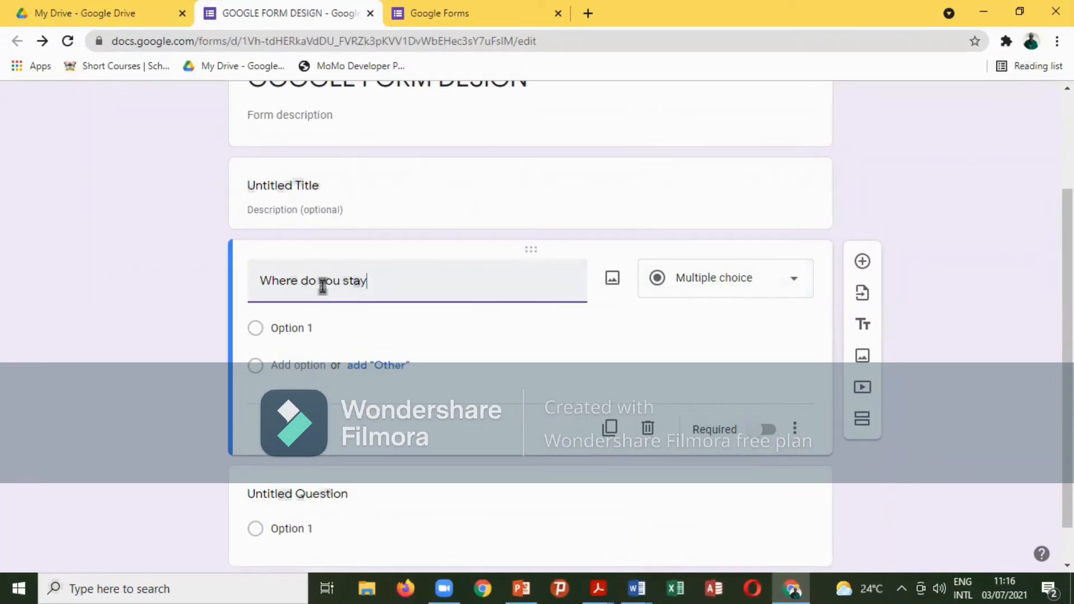
text(?)
Give the question the options Wandegeya, Mulago and Nakawa, and make it required.
click(256, 331)
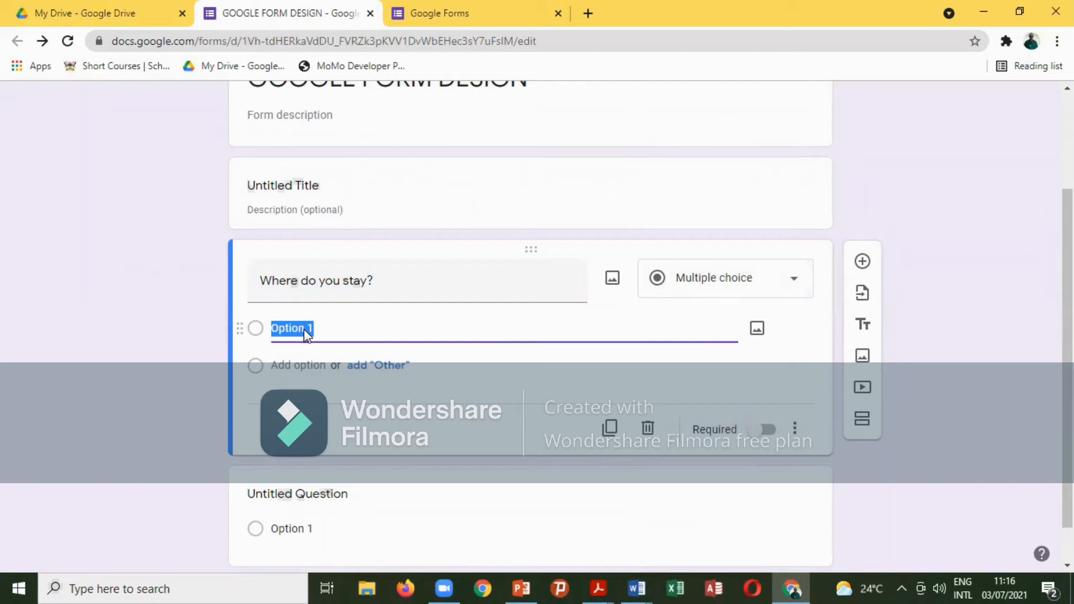
text(Wandegeya)
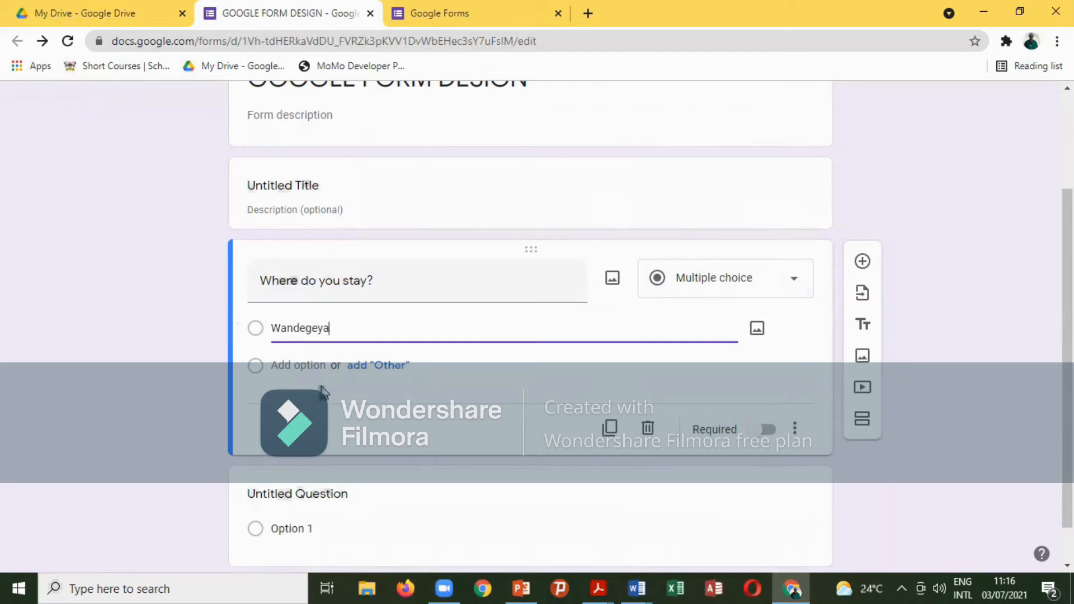
click(314, 364)
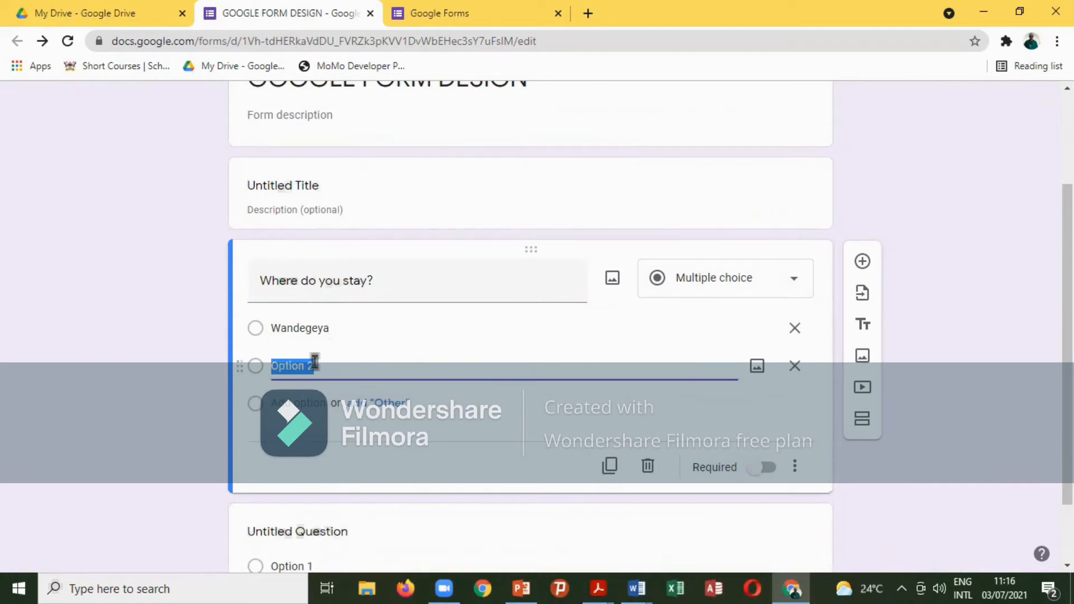
text(Mulago)
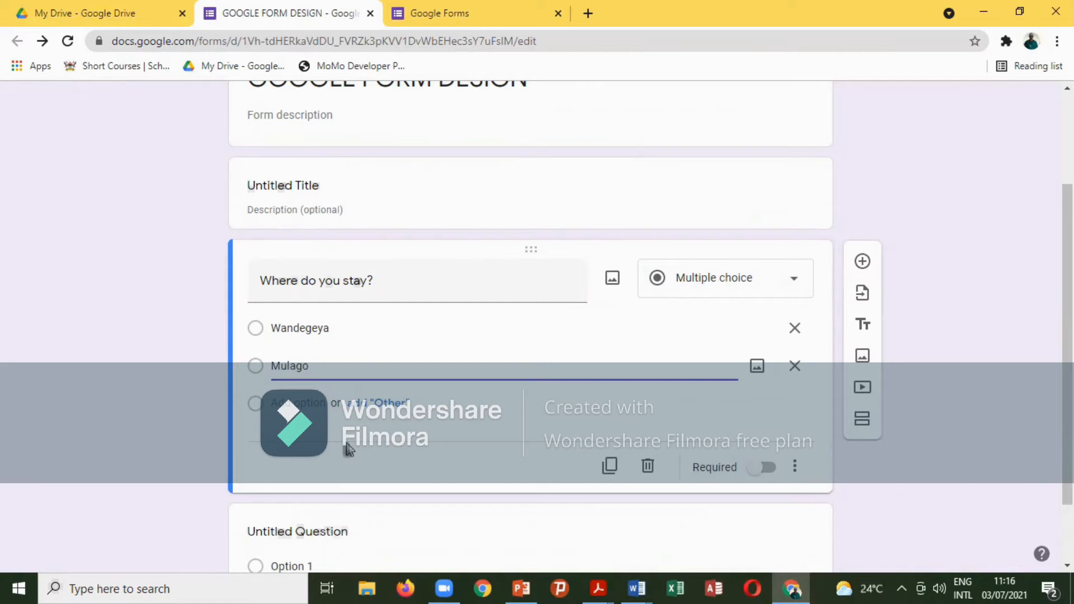
click(299, 402)
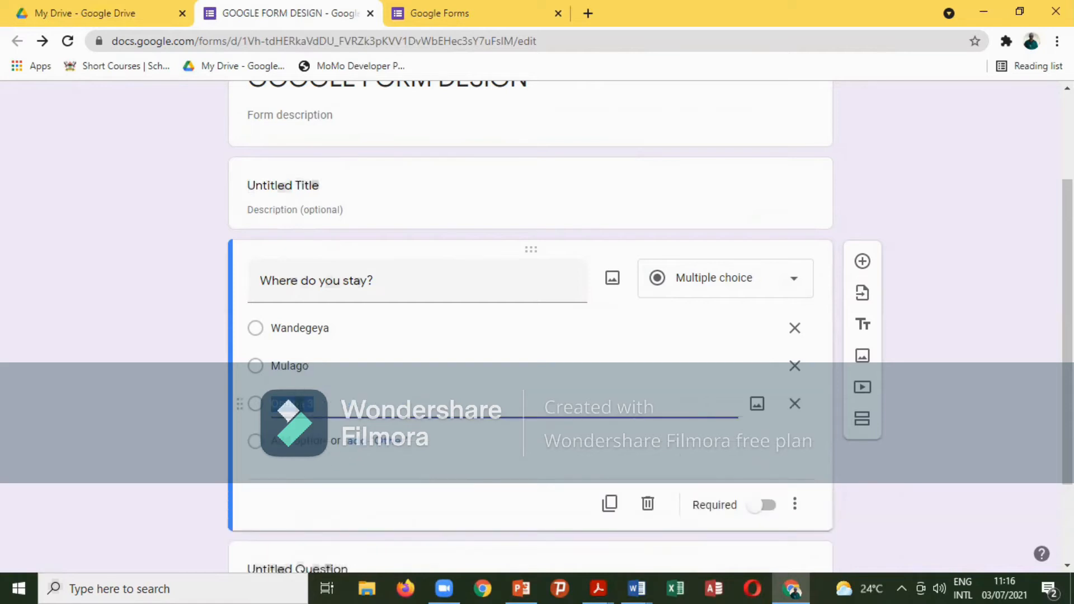
text(Nakawa)
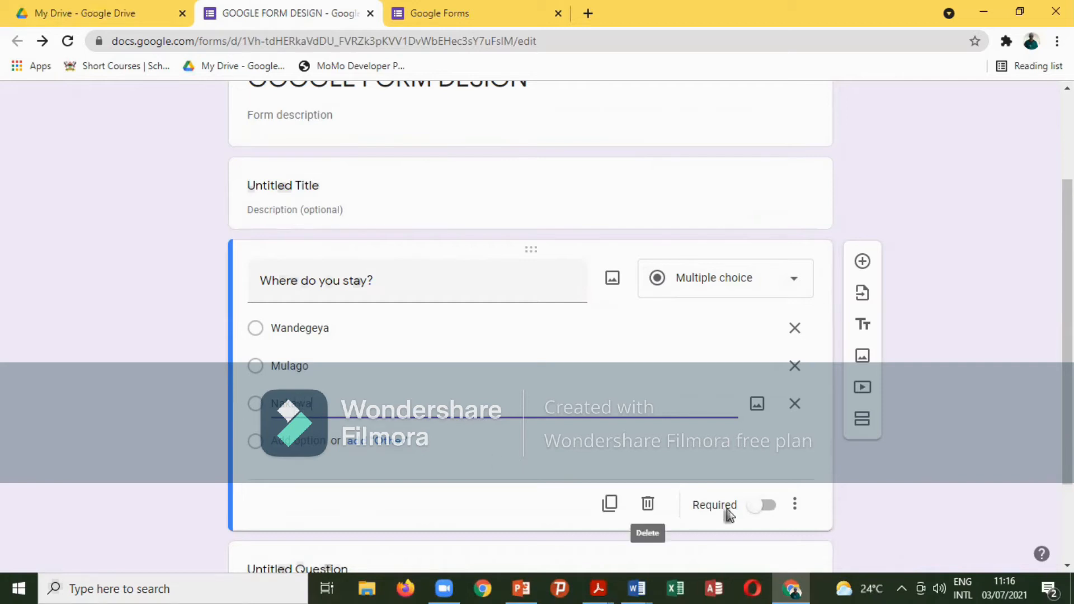
click(762, 505)
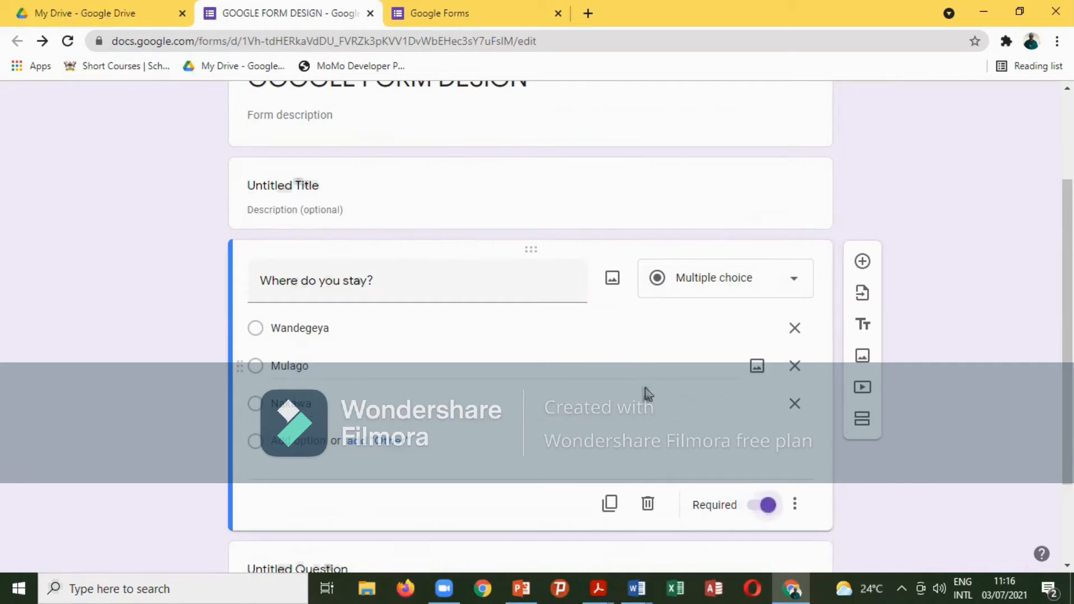
scroll(643, 393, down, 2)
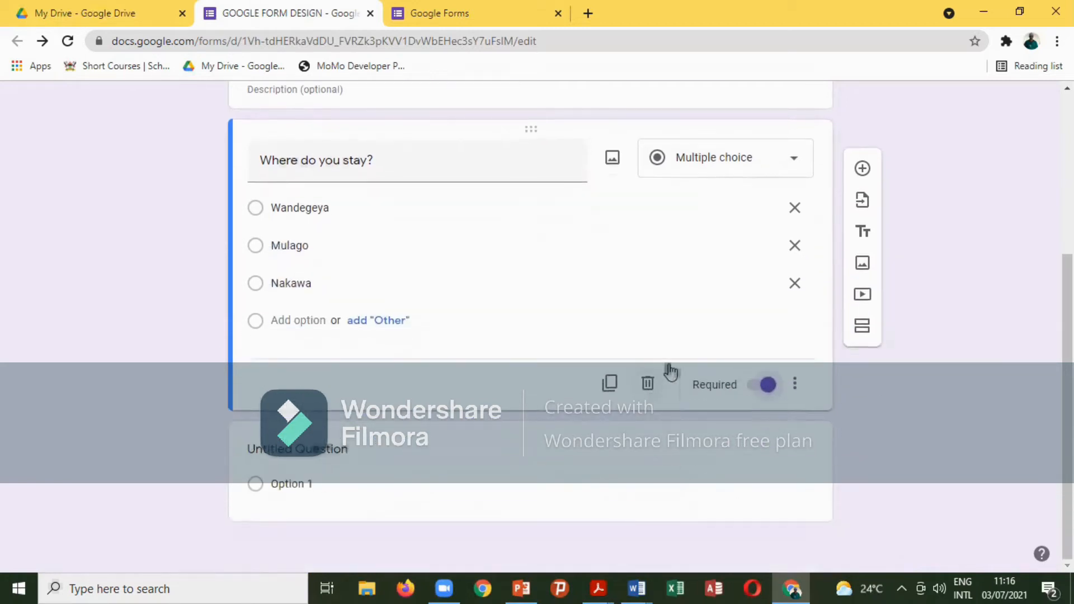
Show the question's three-dot menu with description, section-jumping and option-shuffling settings.
click(794, 384)
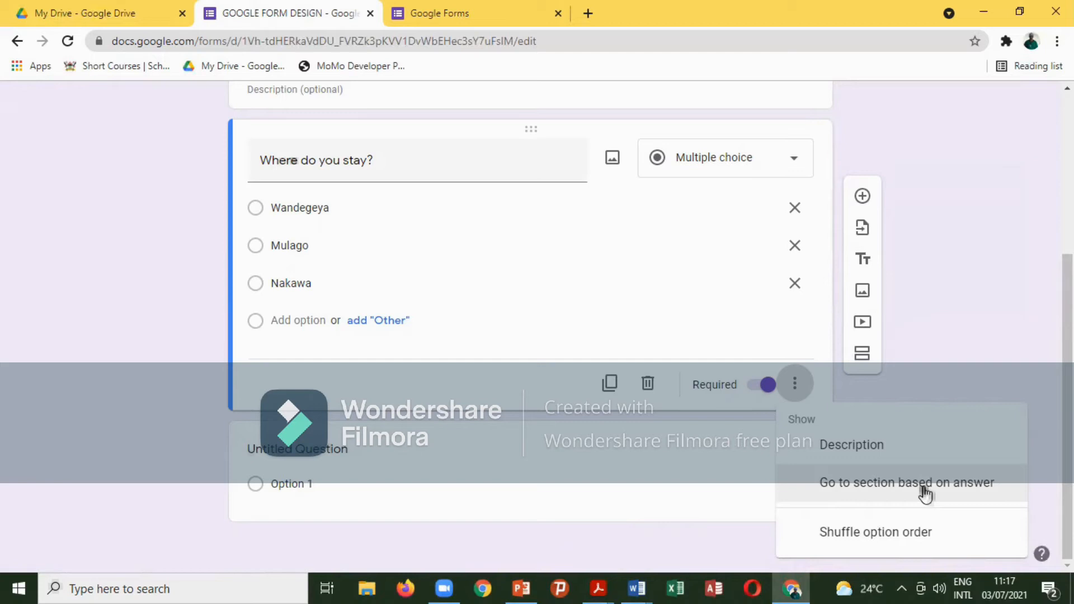
click(924, 494)
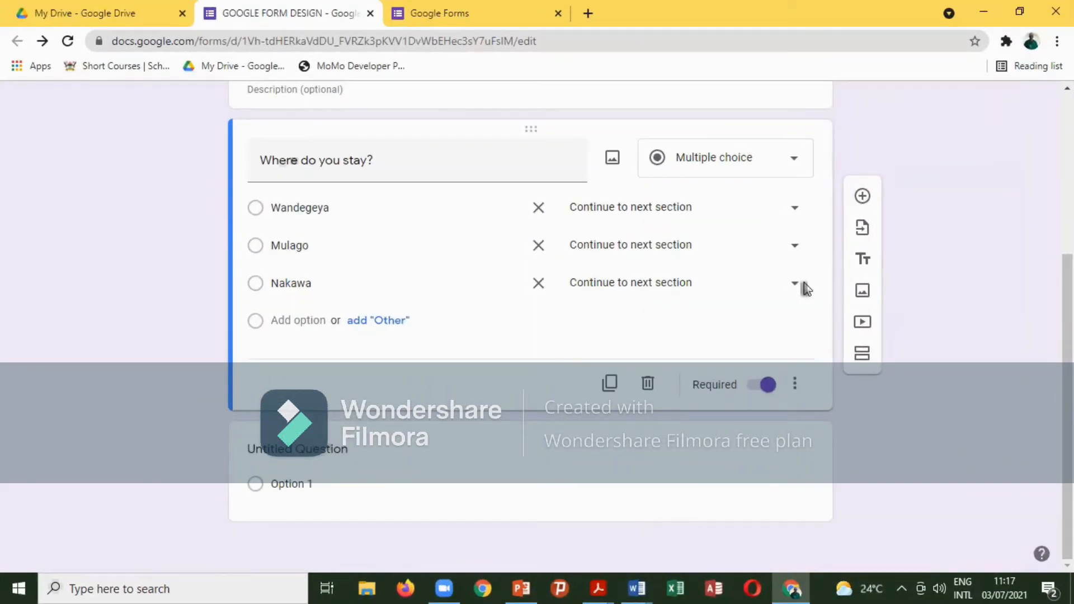
click(660, 468)
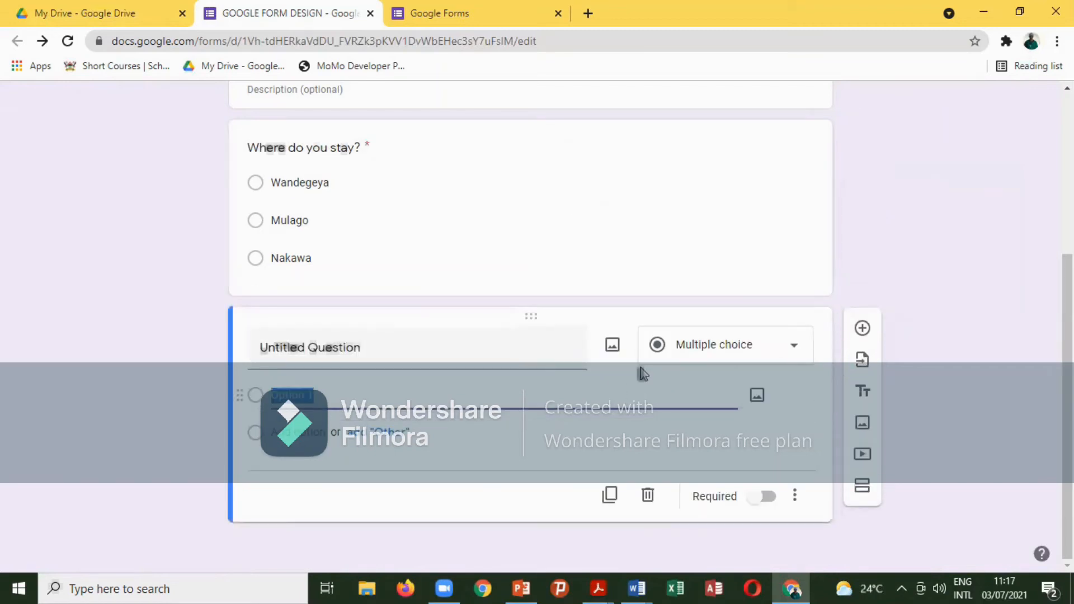
click(485, 356)
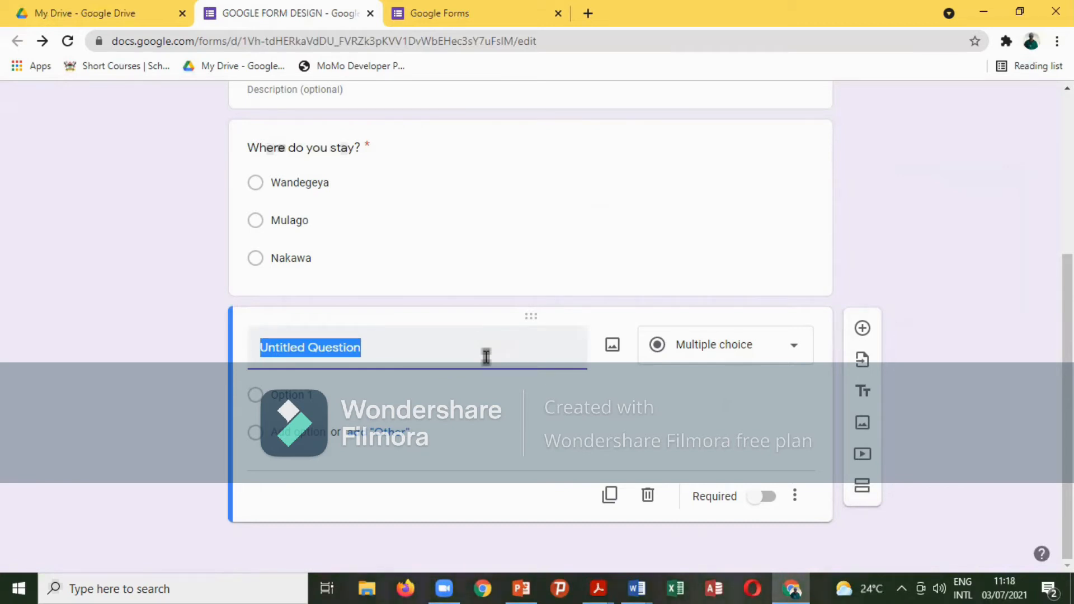
click(684, 229)
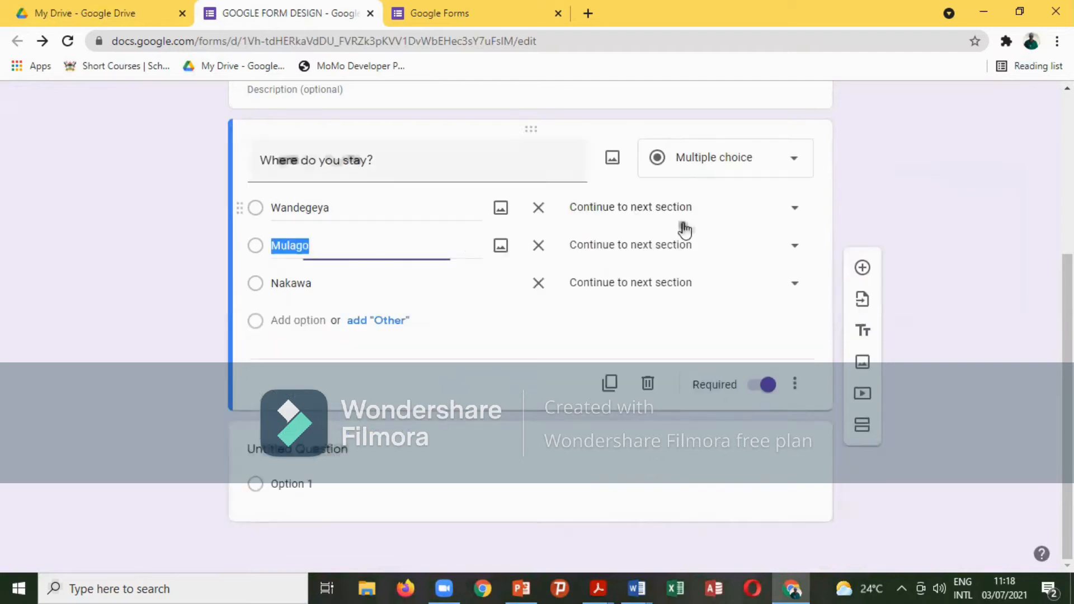
click(794, 207)
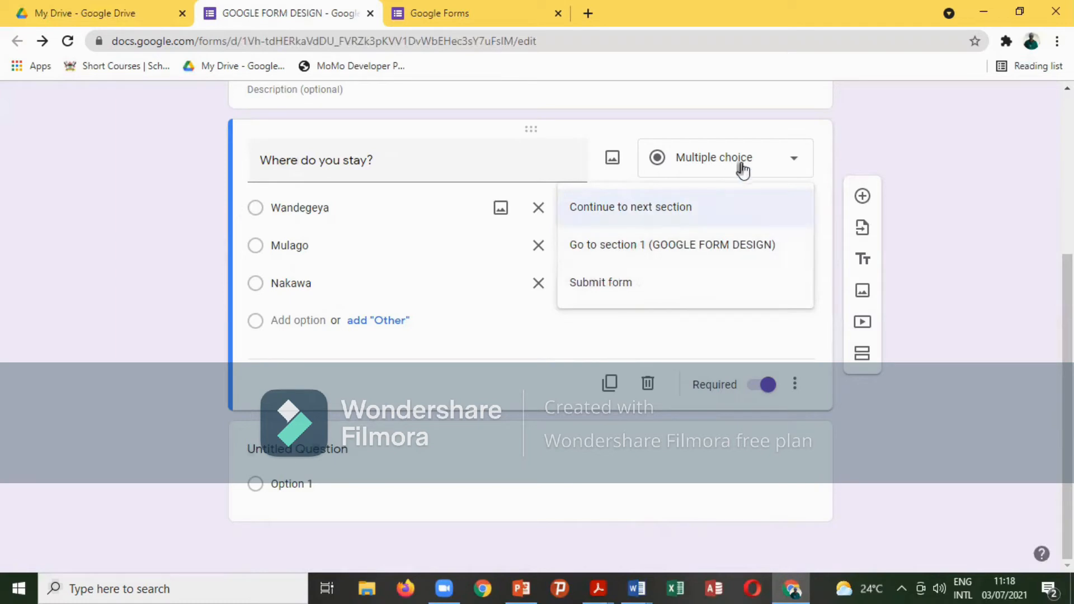
click(541, 328)
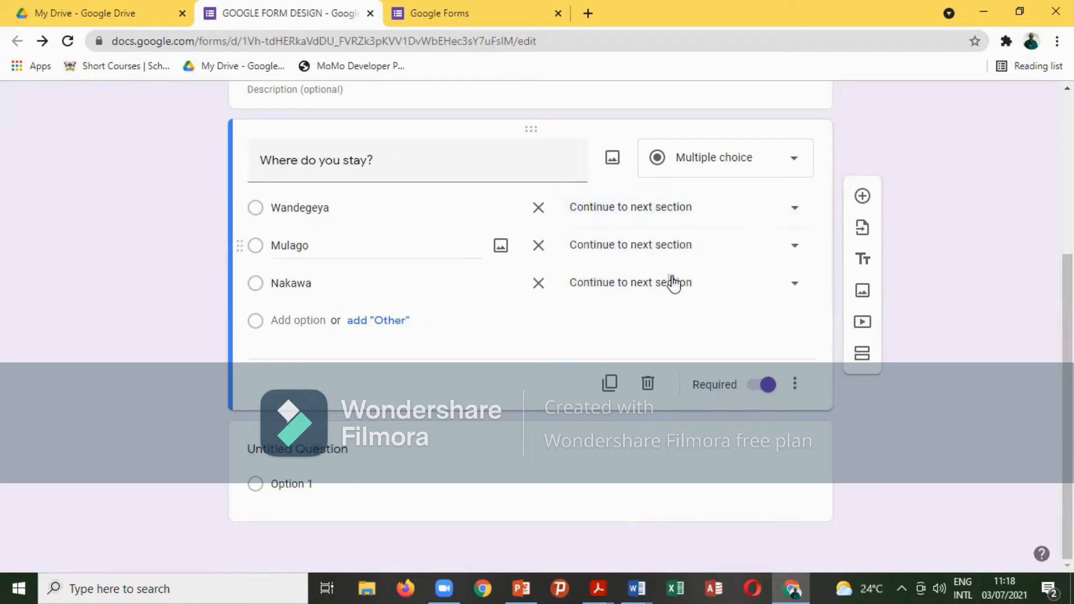
scroll(671, 275, up, 1)
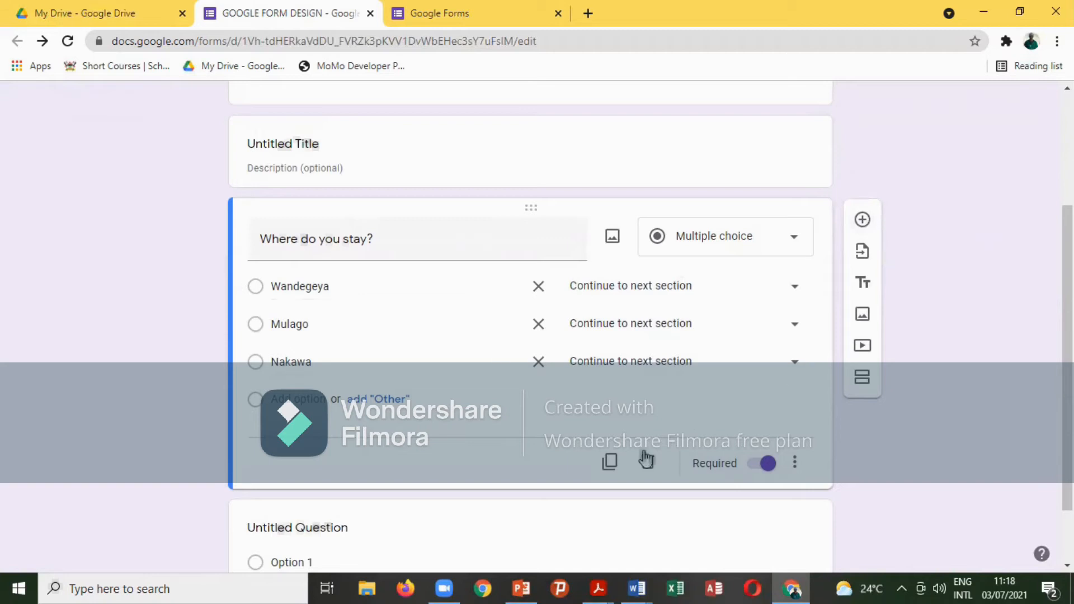
click(645, 467)
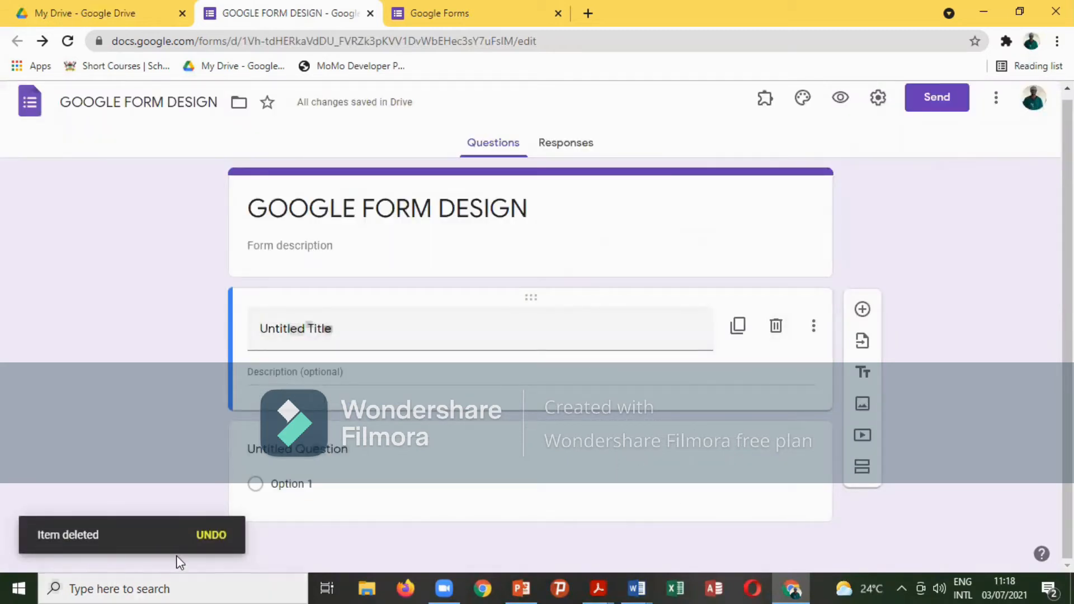
click(204, 536)
scroll(526, 428, down, 3)
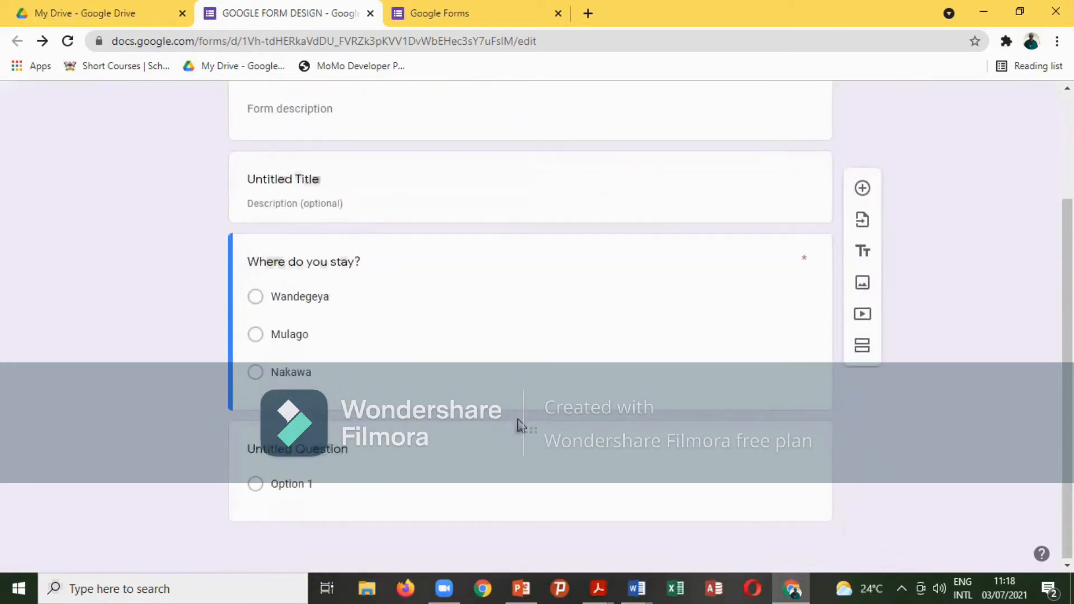
scroll(346, 359, up, 1)
scroll(348, 364, up, 3)
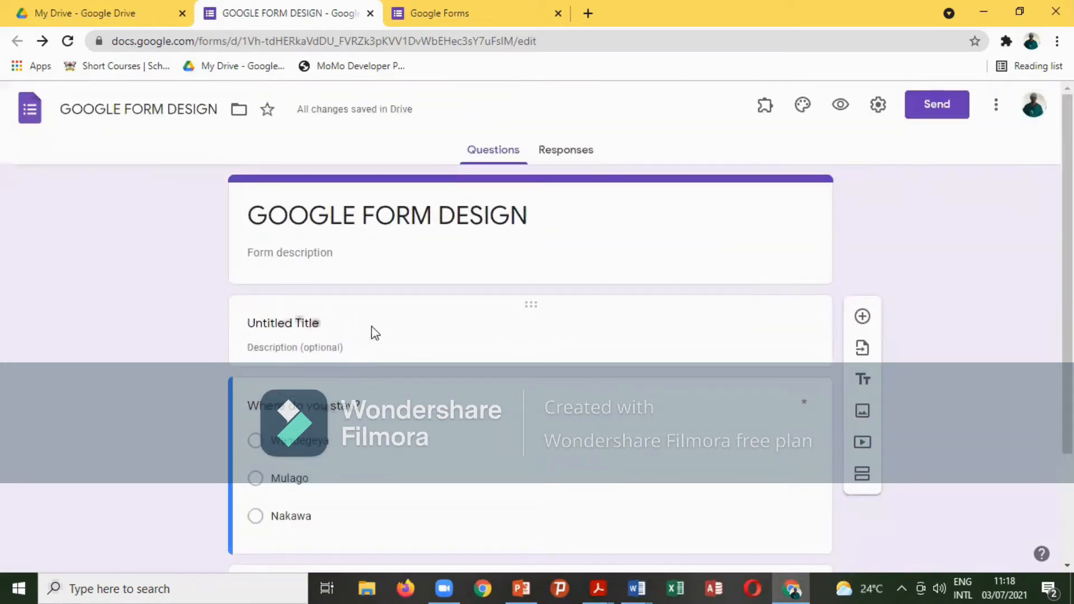
scroll(384, 336, down, 3)
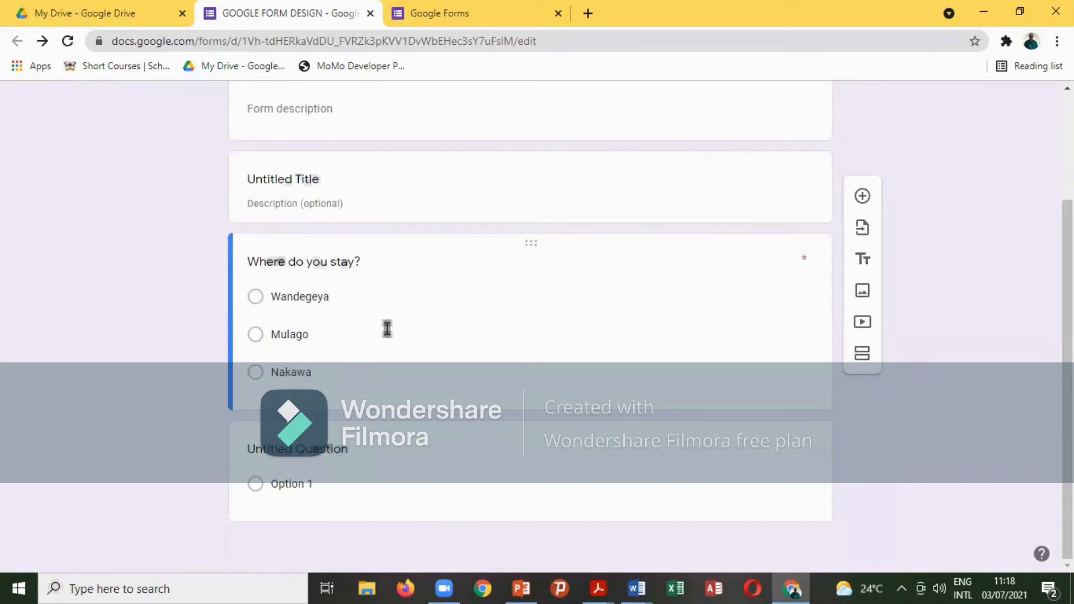
scroll(387, 329, up, 3)
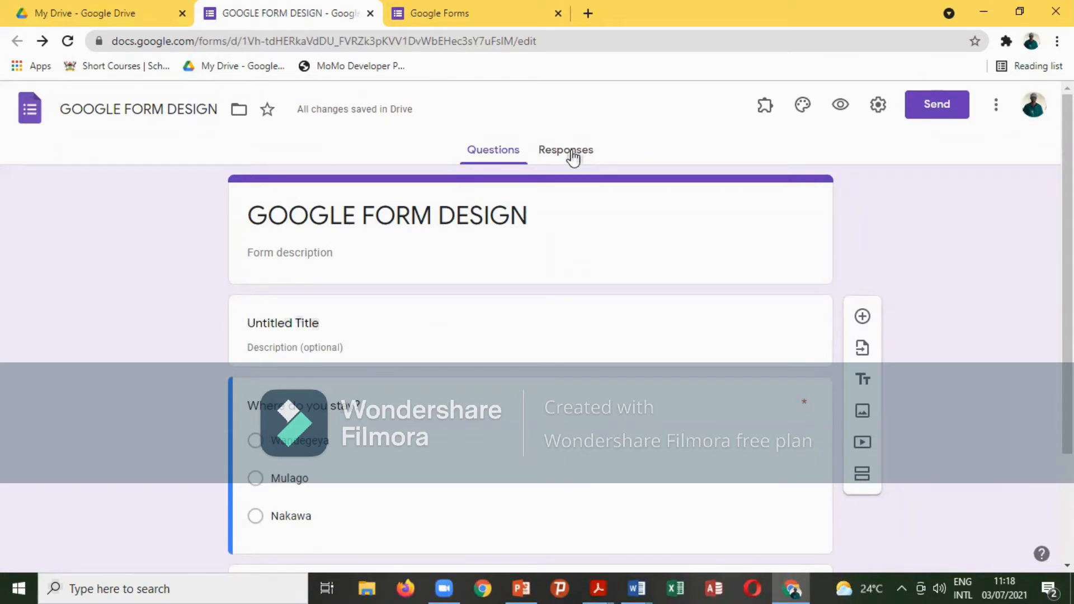
Open the Responses page and turn Accepting responses off, then back on.
click(570, 151)
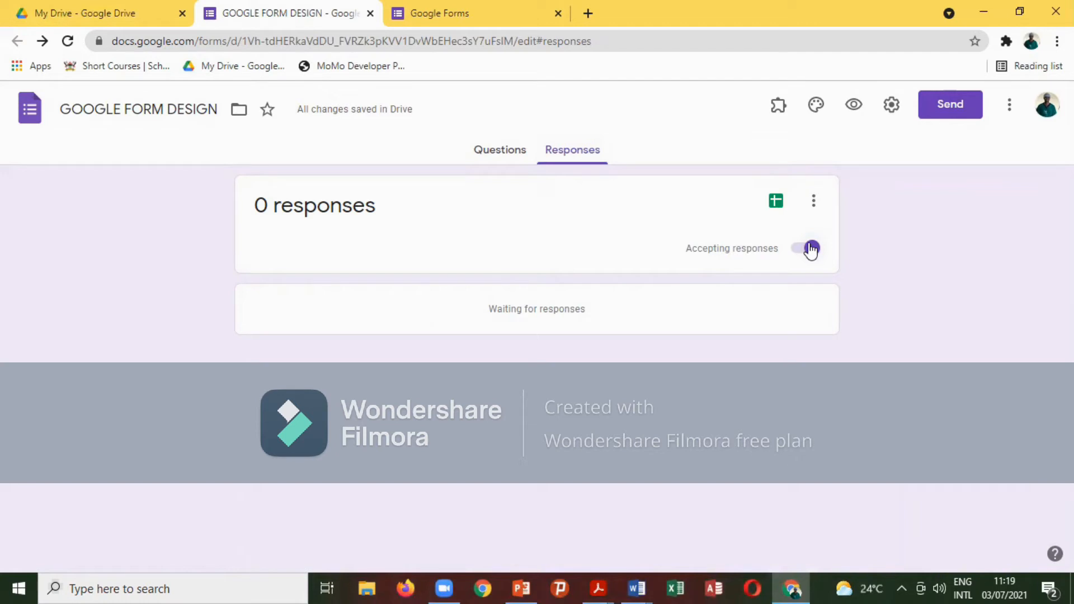
click(810, 249)
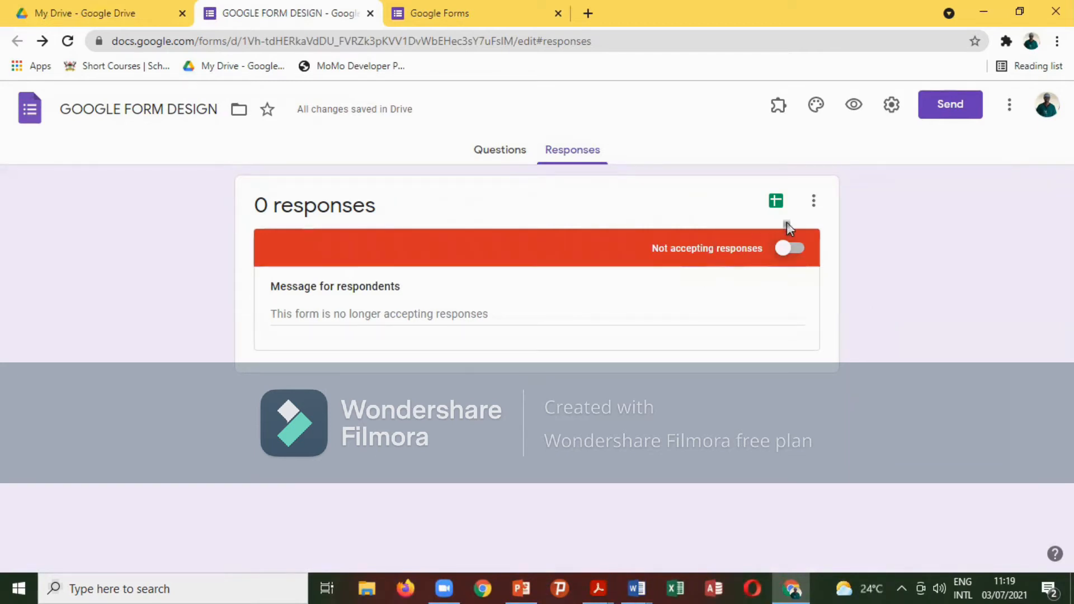
click(785, 249)
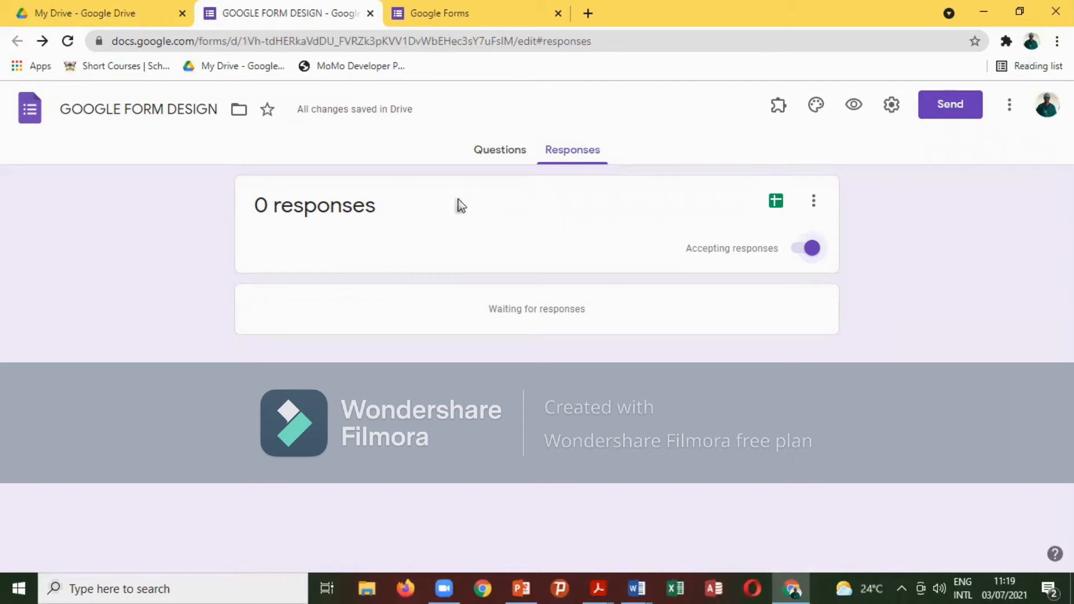
click(166, 109)
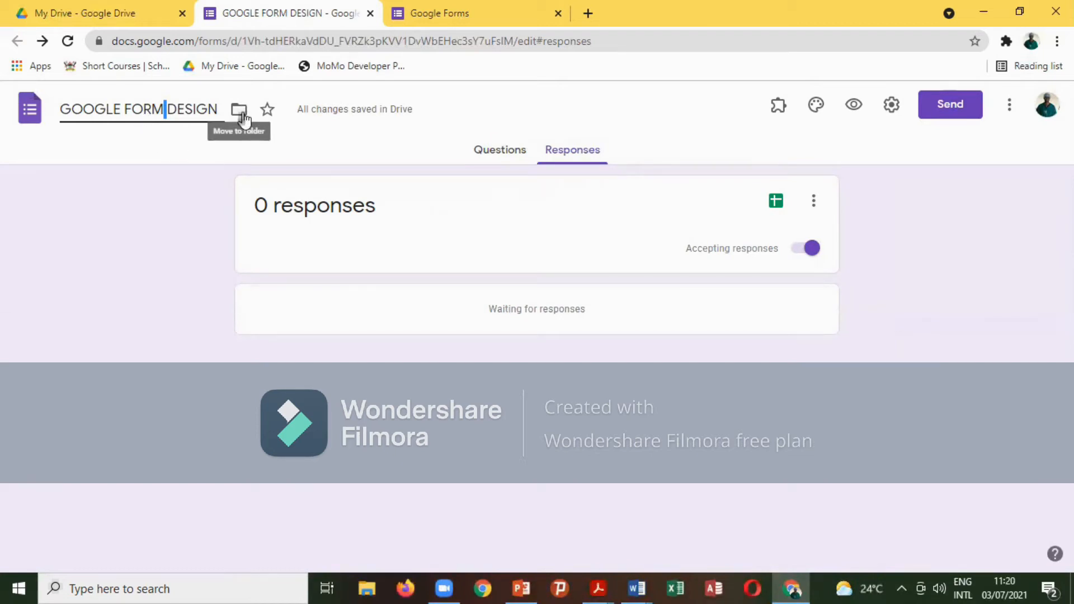
Enable 'Get email notifications for new responses' from the responses card's options menu.
click(812, 201)
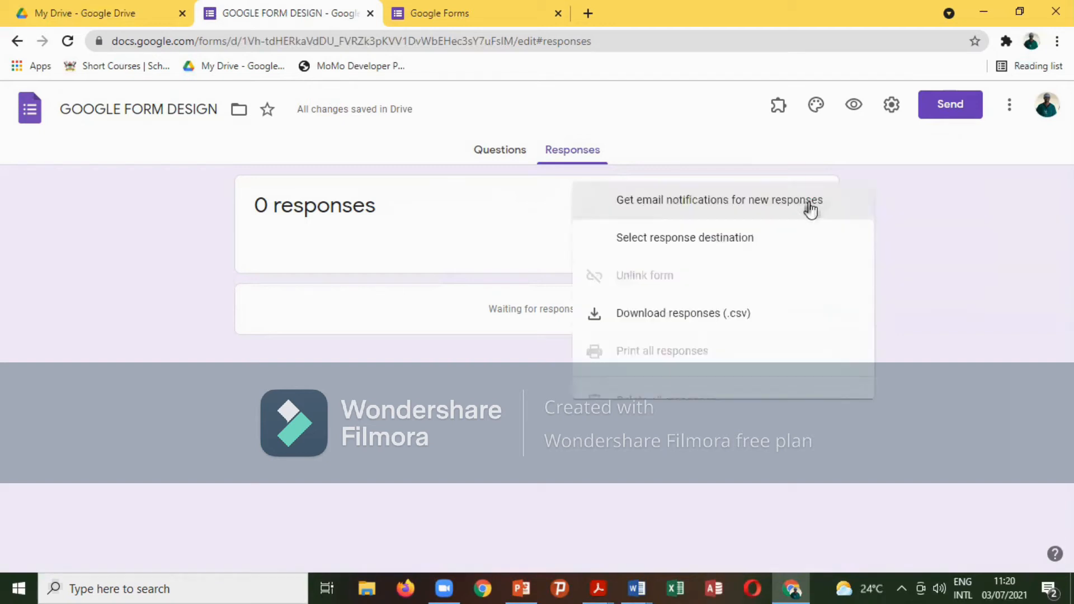
click(451, 233)
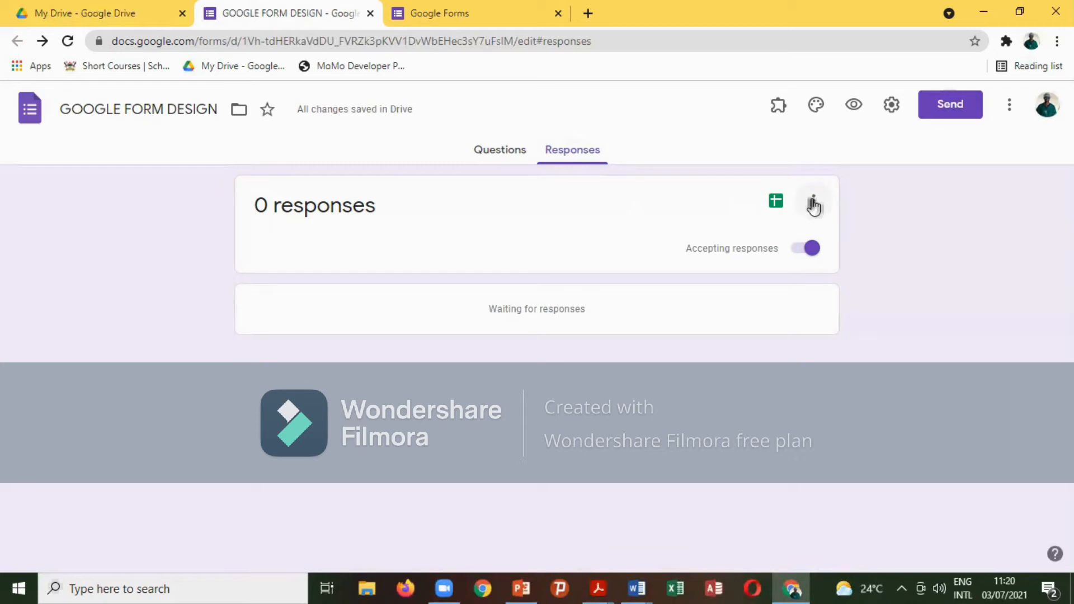
click(813, 202)
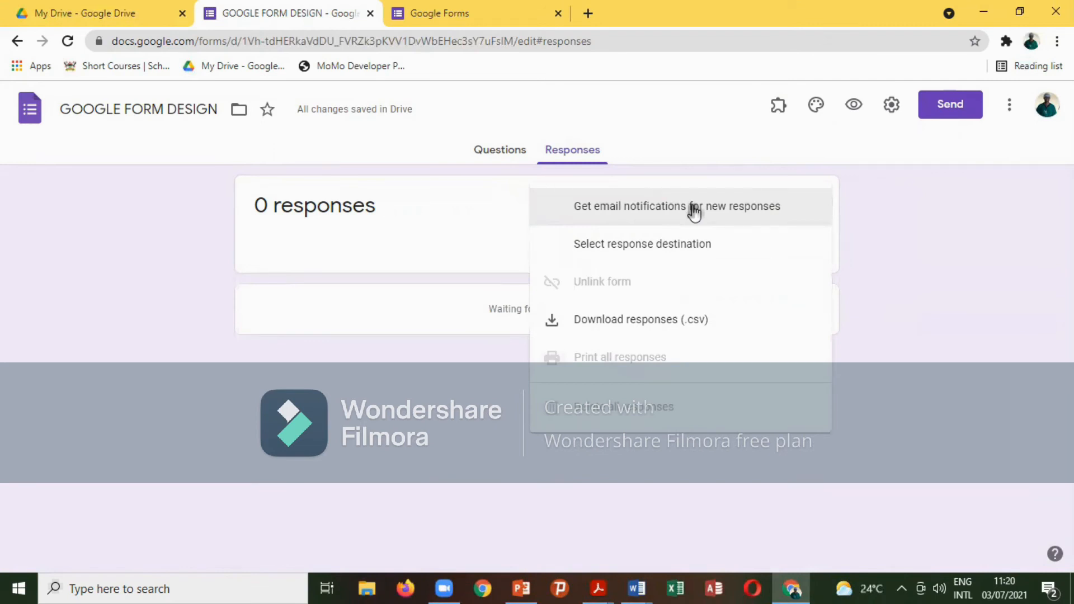
click(660, 207)
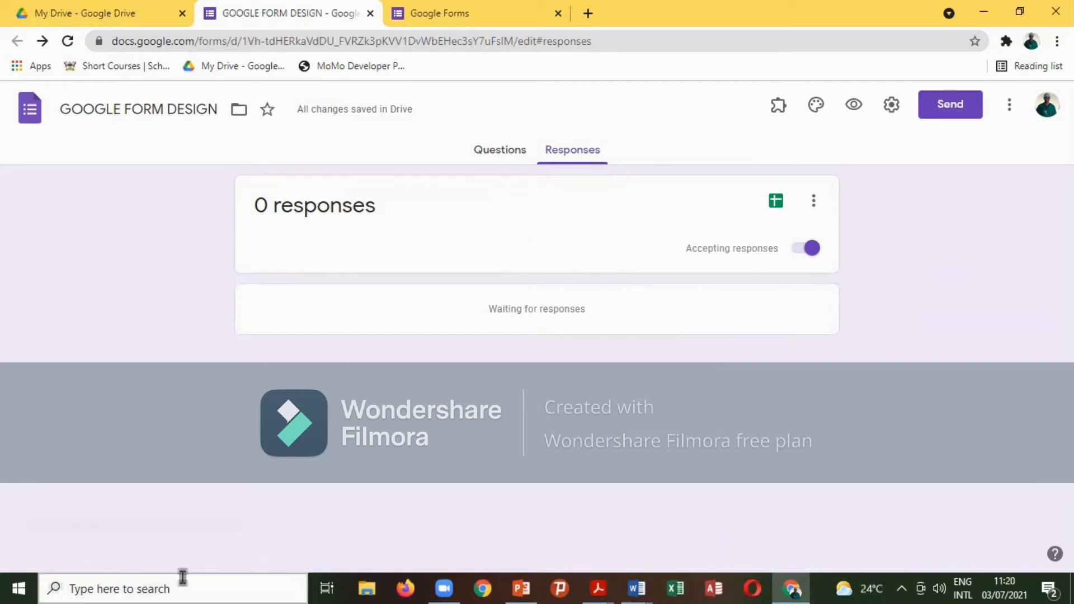
click(813, 201)
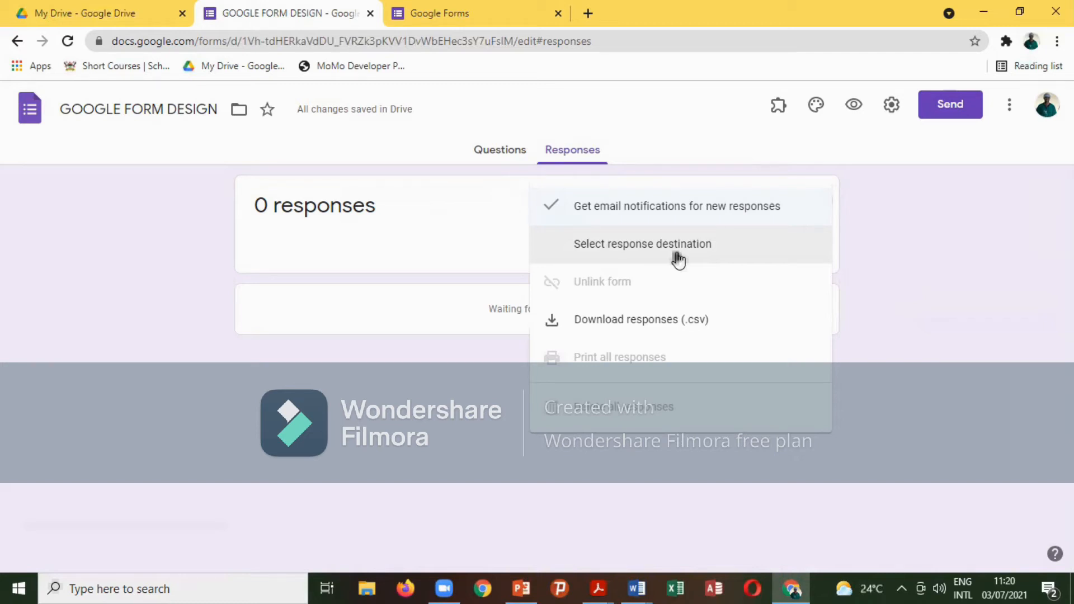
Set the response destination to a newly created spreadsheet.
click(677, 246)
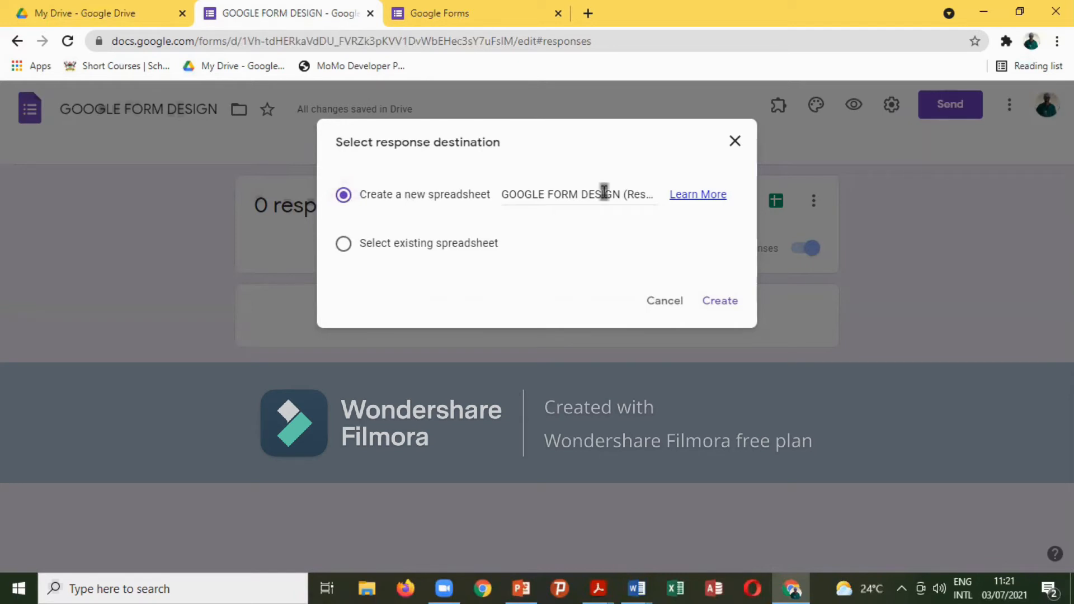
click(721, 302)
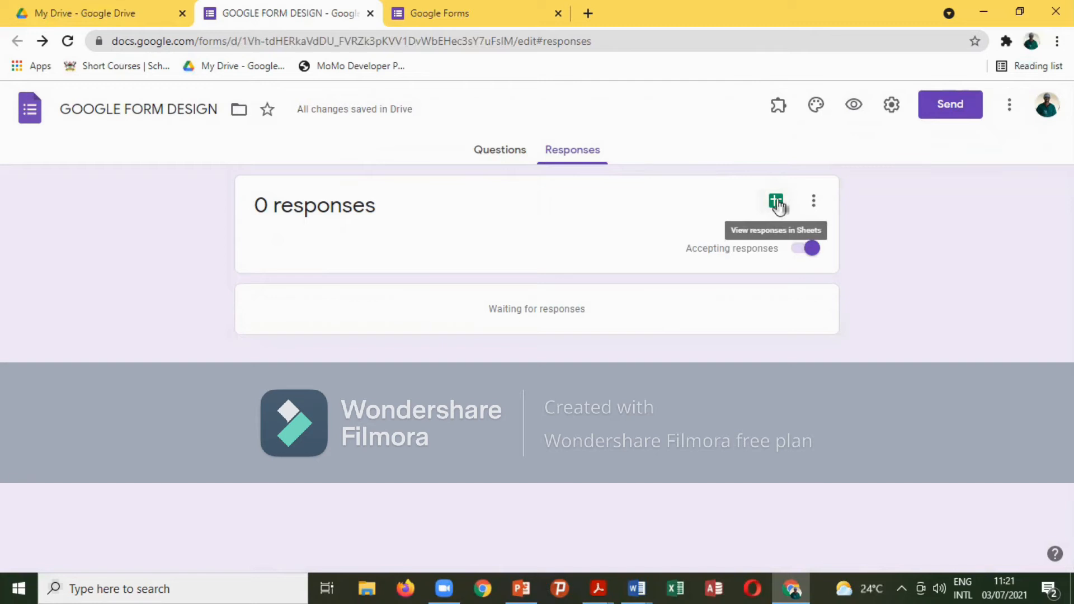
click(813, 202)
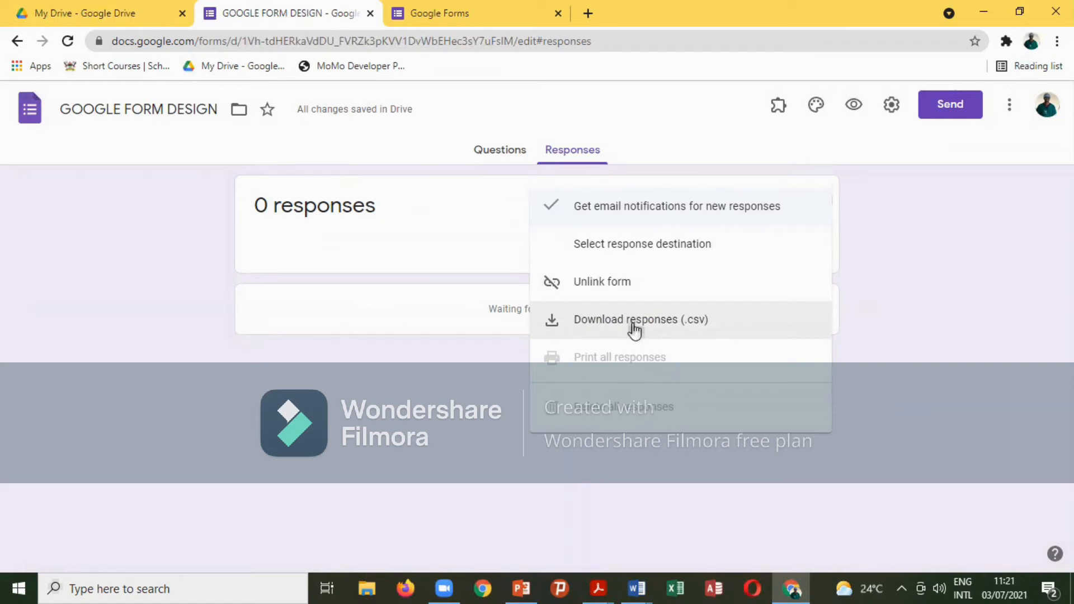
click(469, 238)
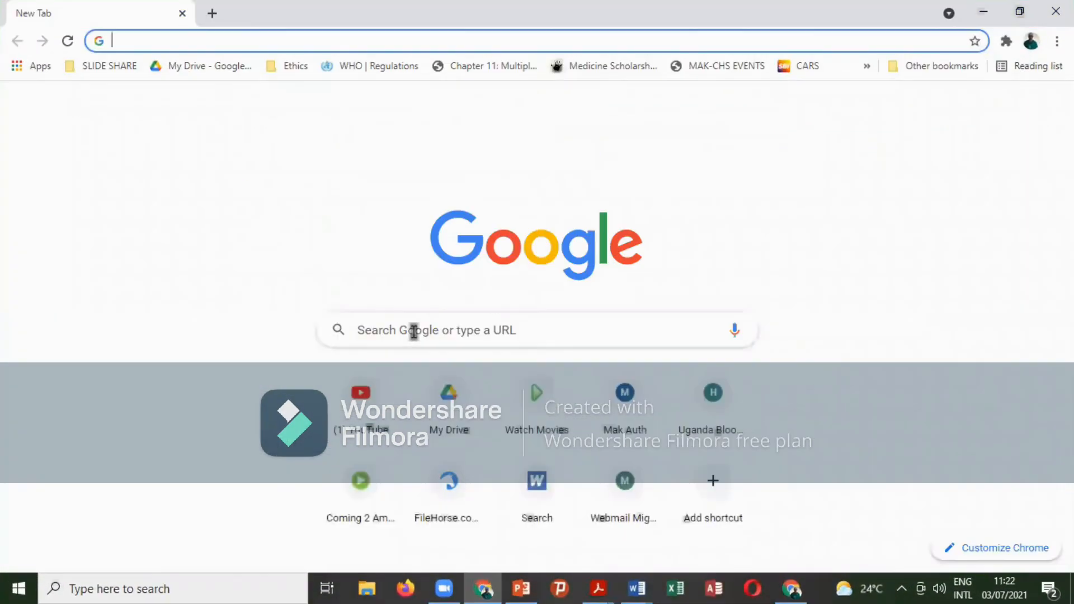
Search Google for cloudconvert and open the CloudConvert website from the results.
click(419, 329)
click(744, 210)
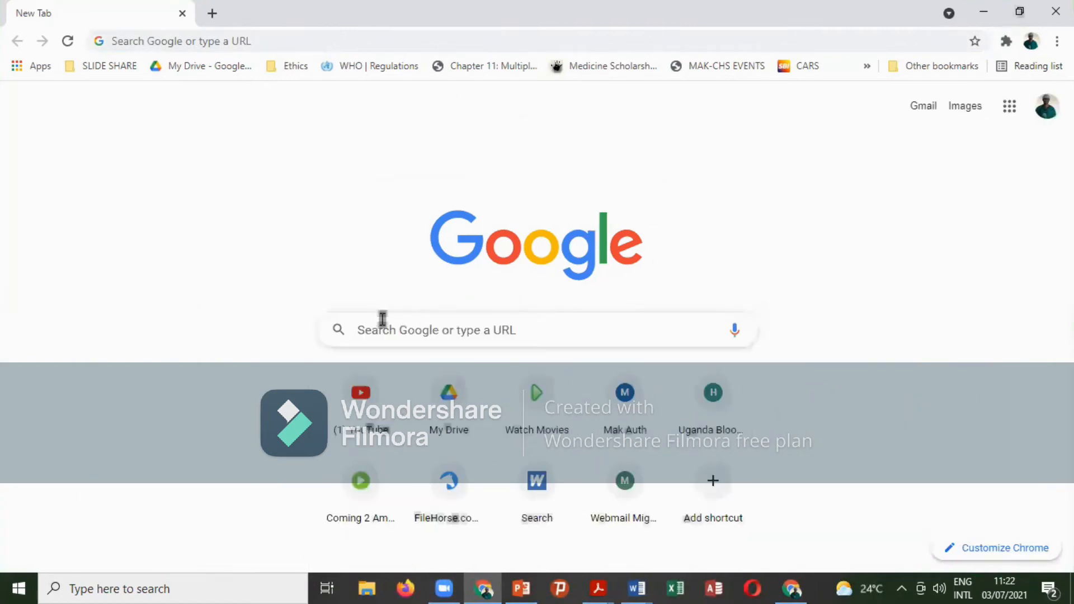
click(393, 336)
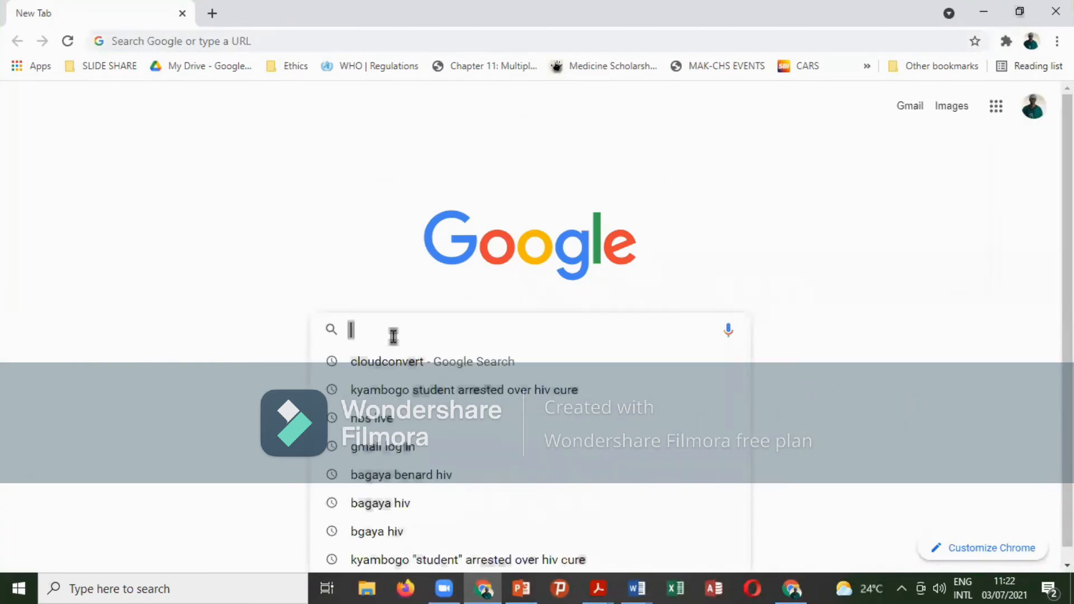
click(409, 363)
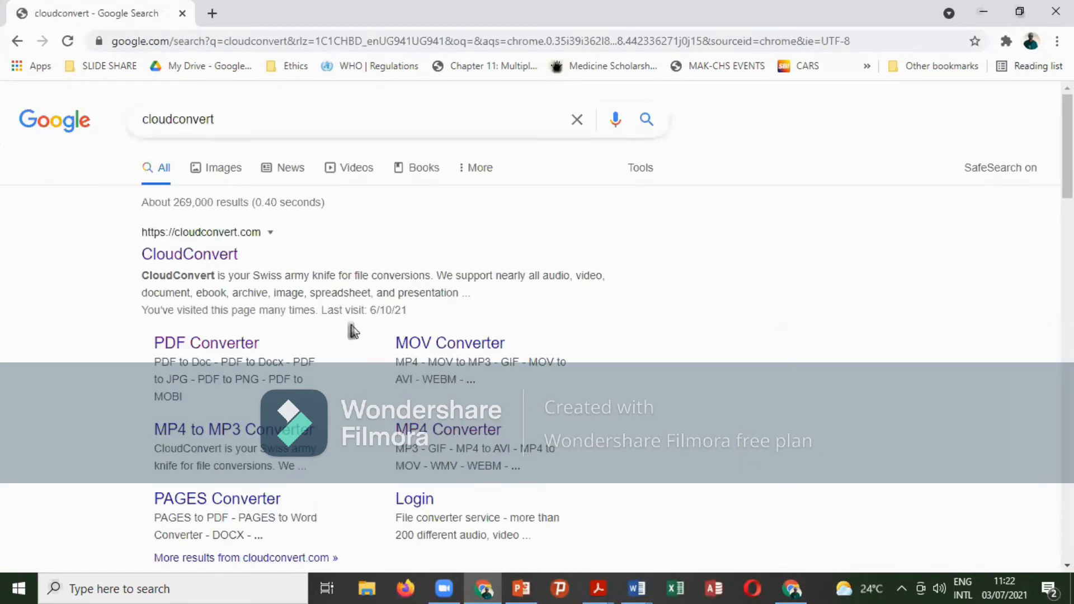
click(219, 261)
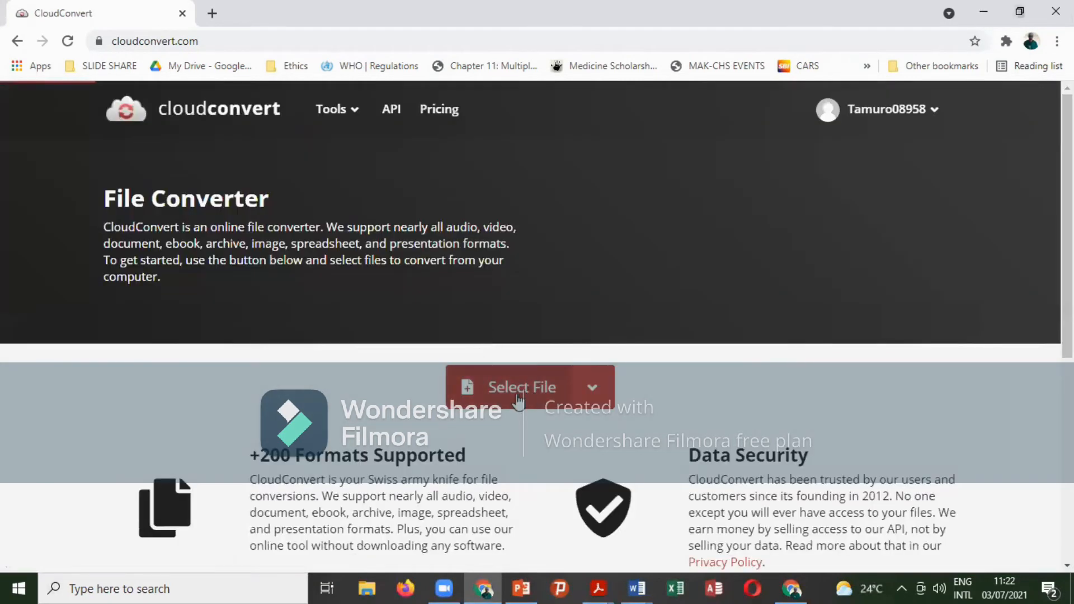
Upload the girls' weight-for-age chart PDF to CloudConvert and set the output format to DOCX.
click(529, 379)
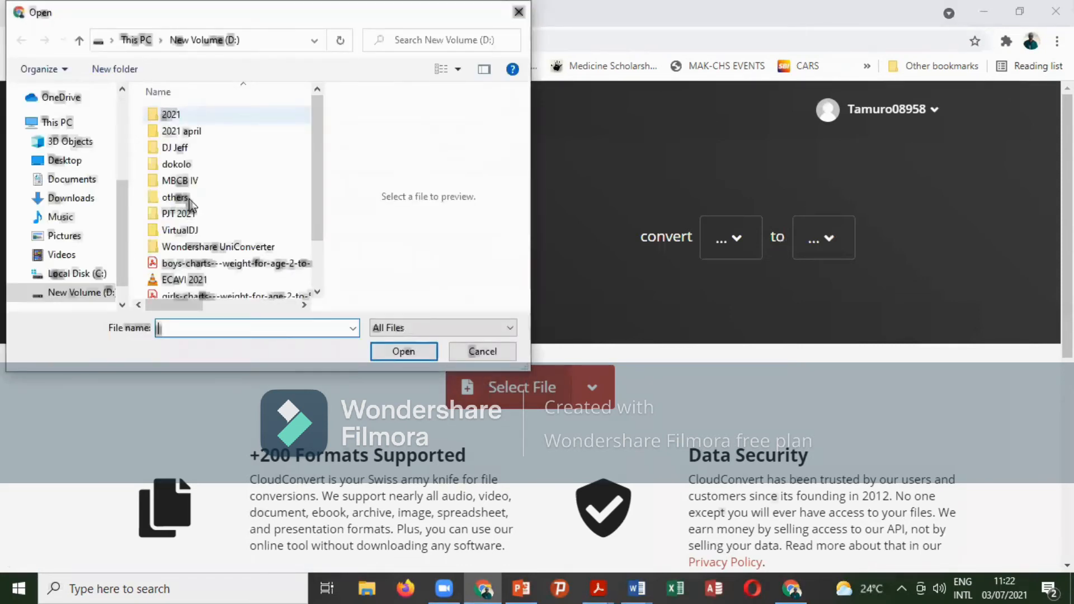
scroll(203, 258, down, 2)
scroll(203, 259, down, 1)
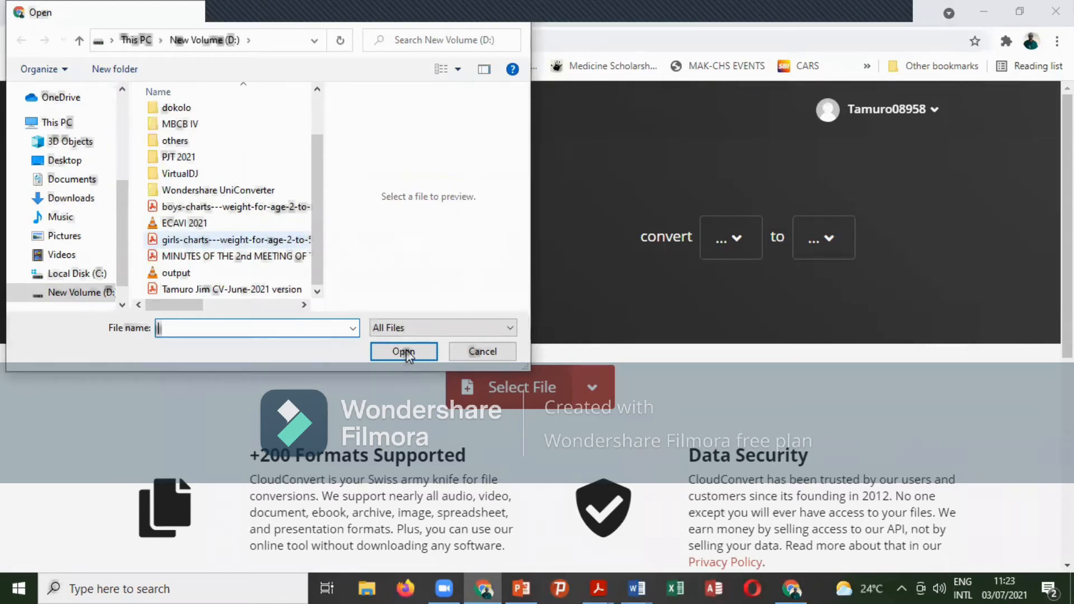
click(404, 354)
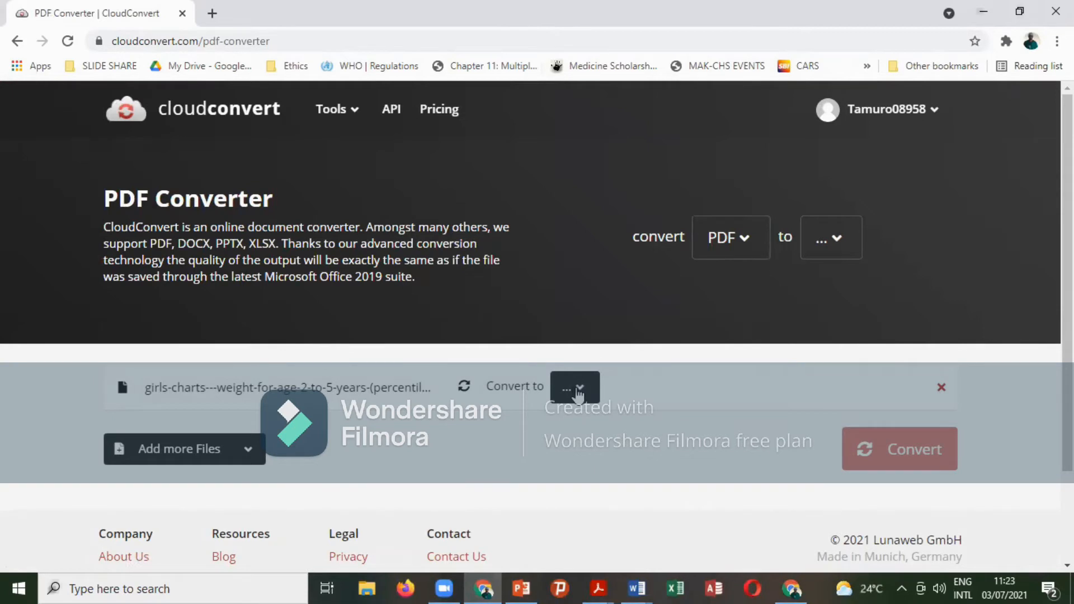
click(839, 245)
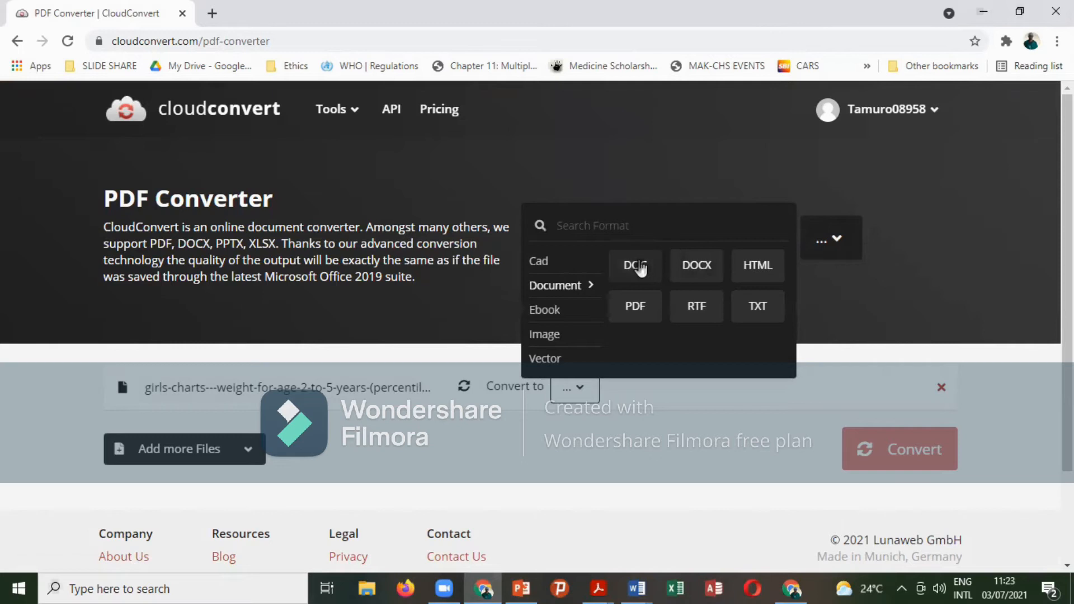
click(697, 269)
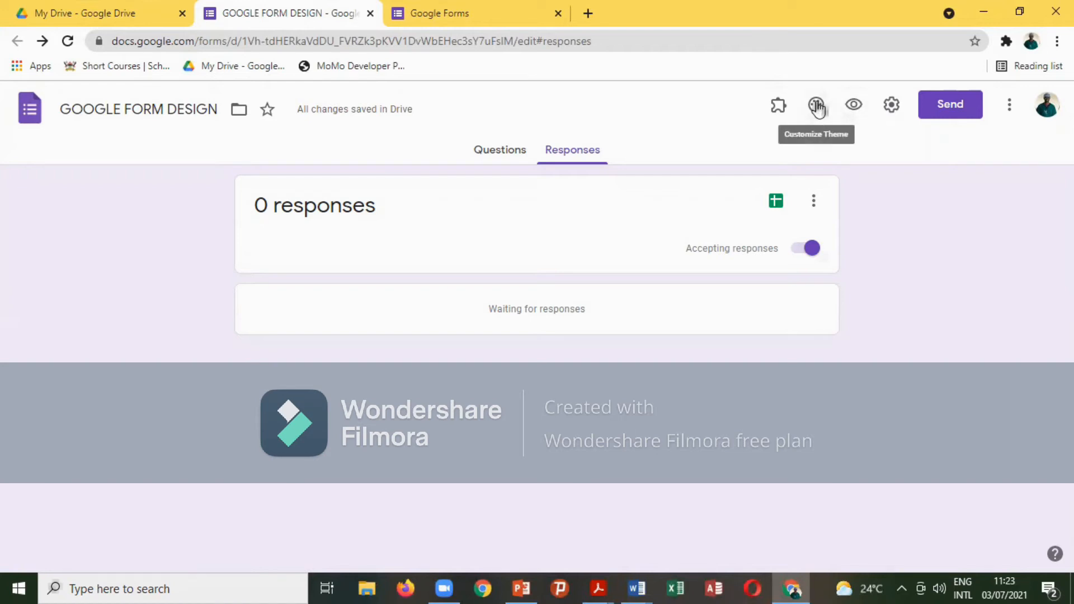
Preview orange, green, cyan, blue and teal themes, then set the form theme colour to red.
click(511, 150)
click(805, 106)
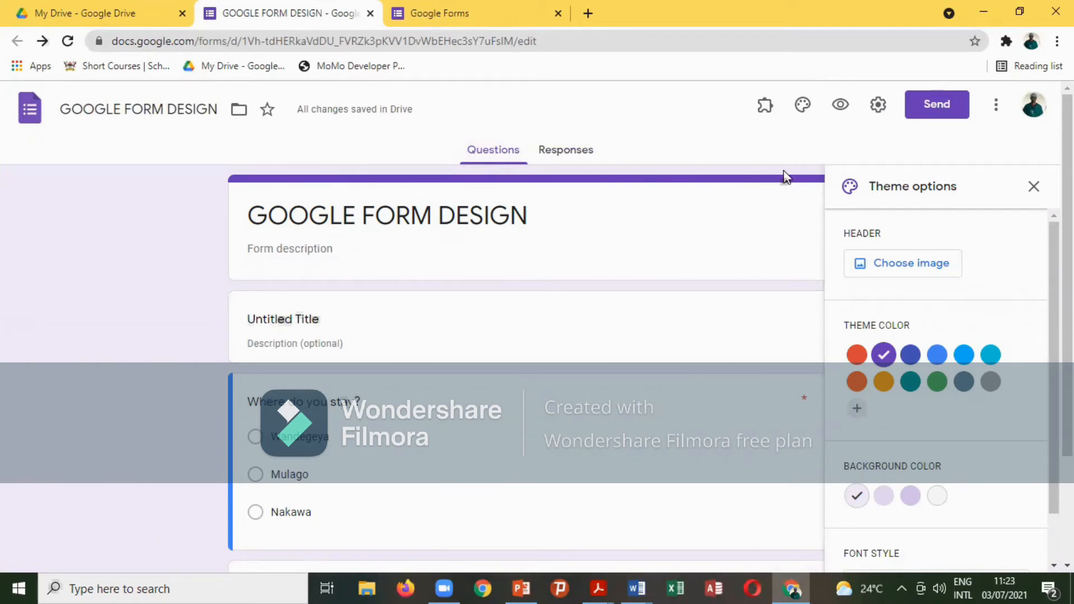
click(883, 382)
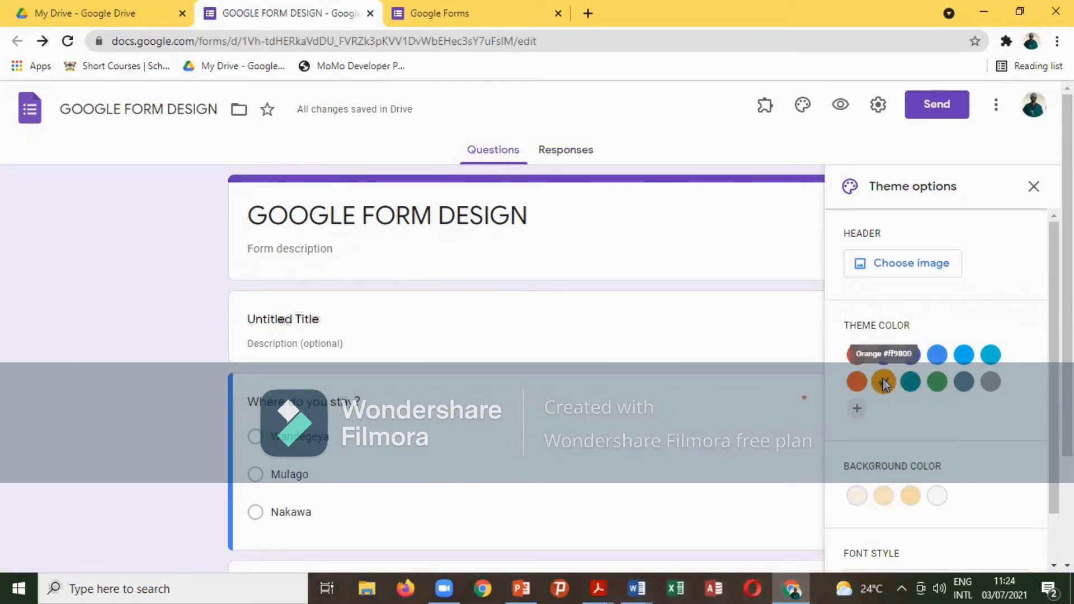
click(856, 355)
click(937, 382)
click(987, 363)
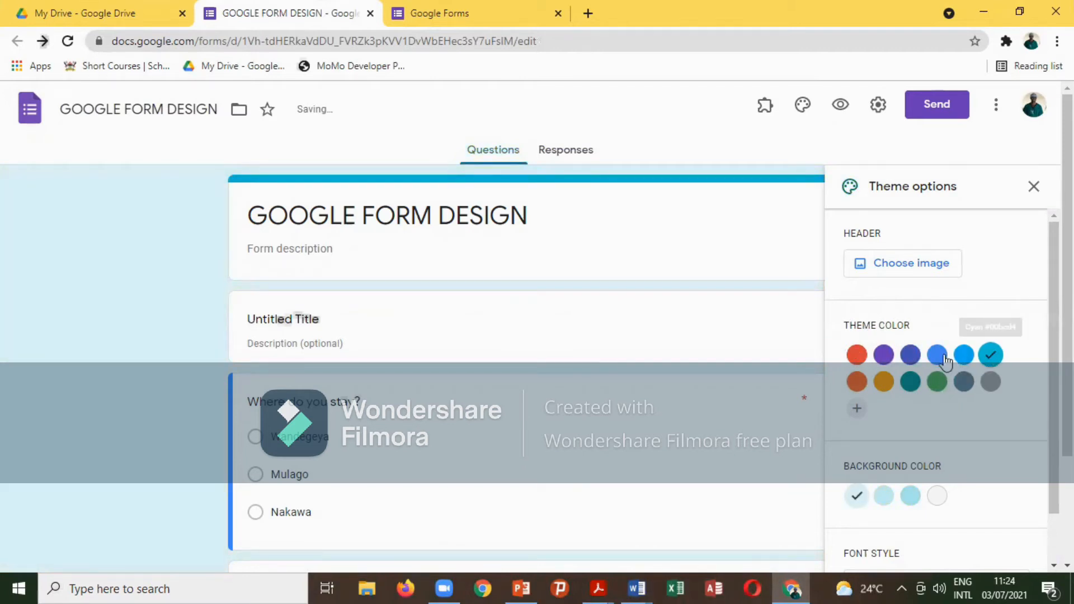
click(936, 358)
click(902, 385)
click(883, 381)
click(857, 355)
click(1033, 186)
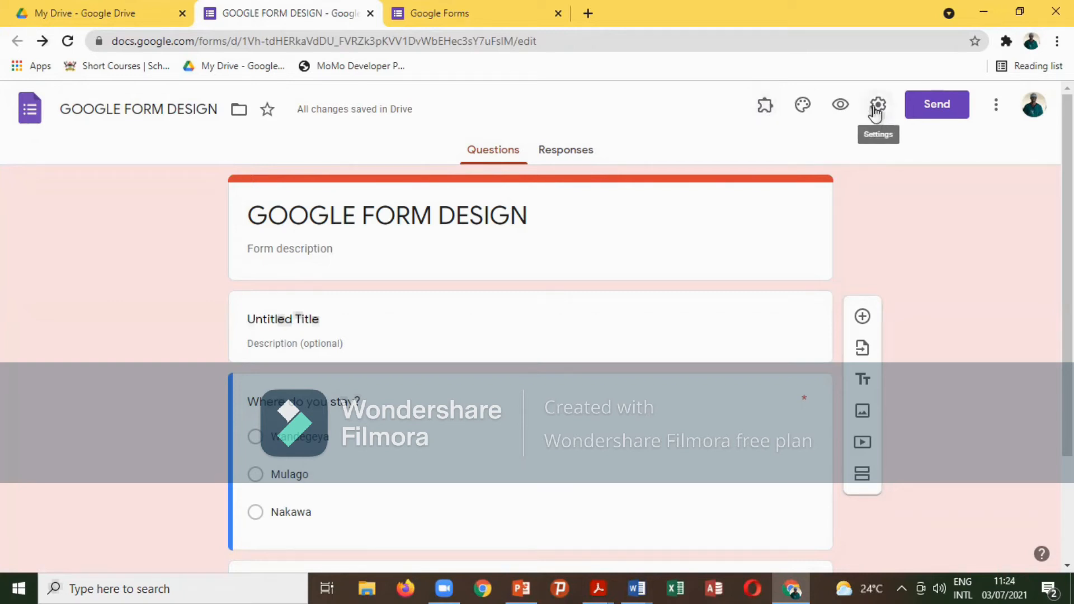
In the form settings, tick Collect emails and turn on Response receipts.
click(575, 158)
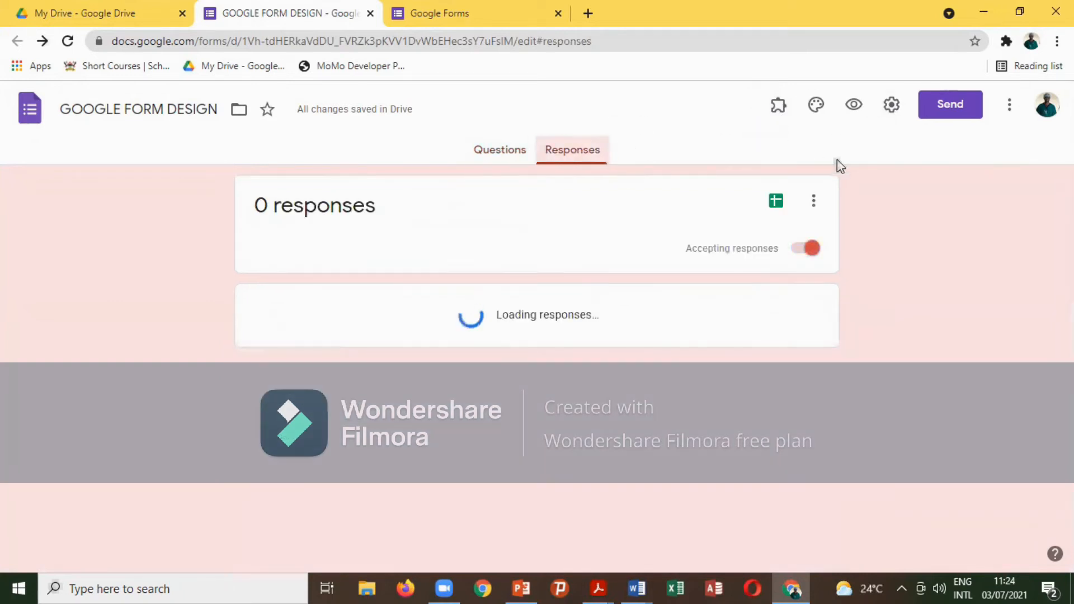
click(890, 105)
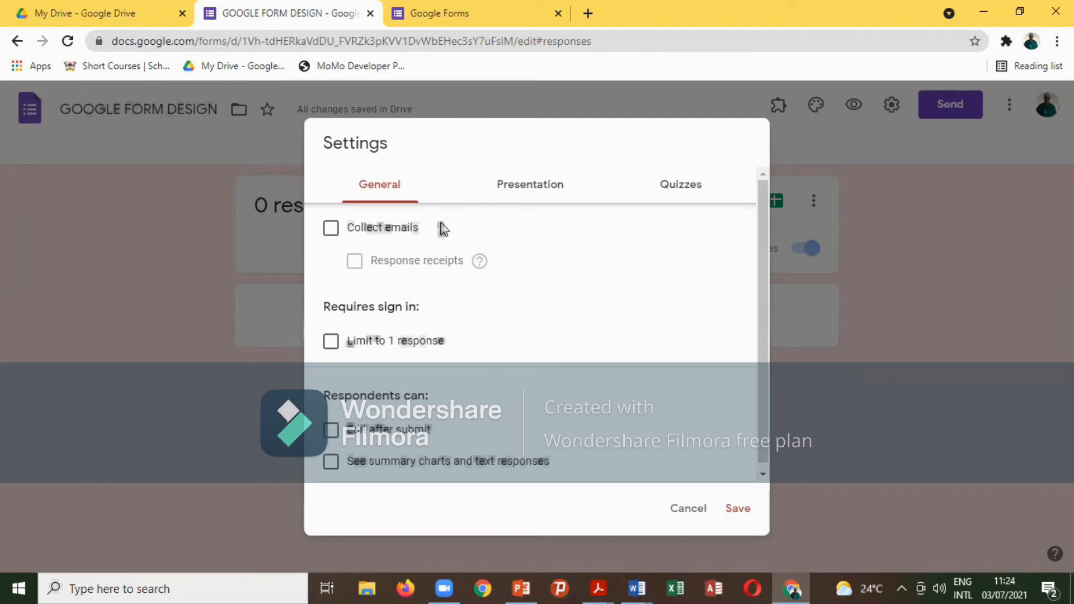
click(331, 233)
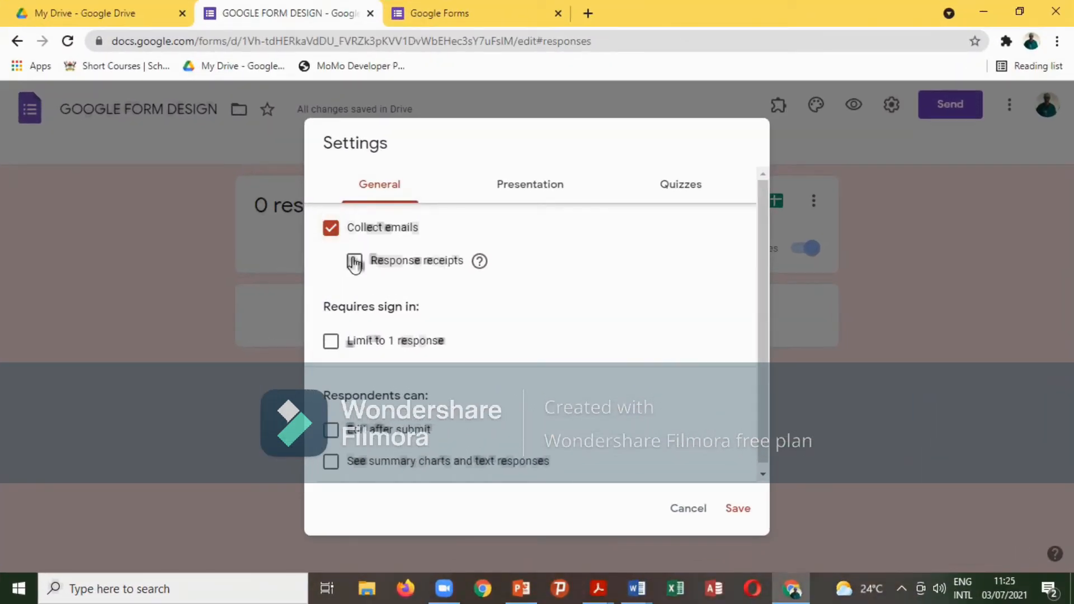
click(355, 260)
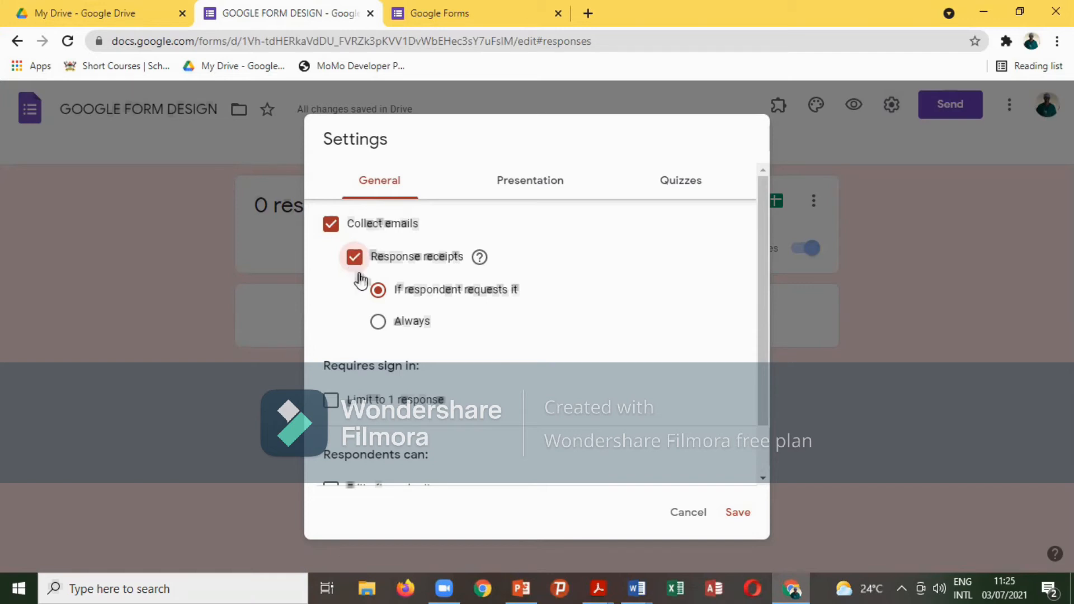
Set response receipts to 'If respondent requests it' and tick Limit to 1 response.
click(378, 323)
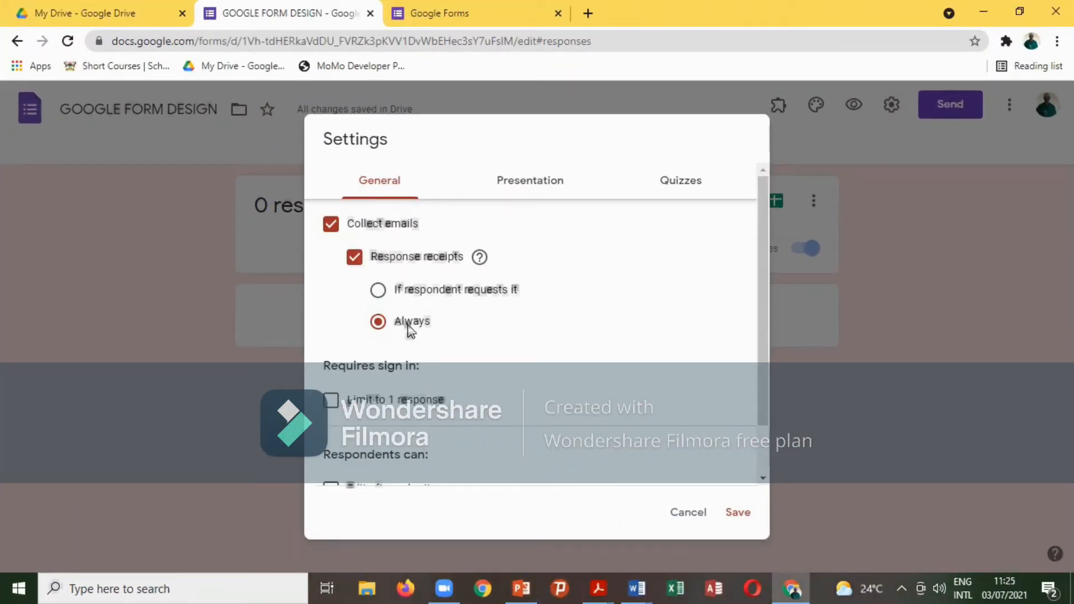
click(378, 291)
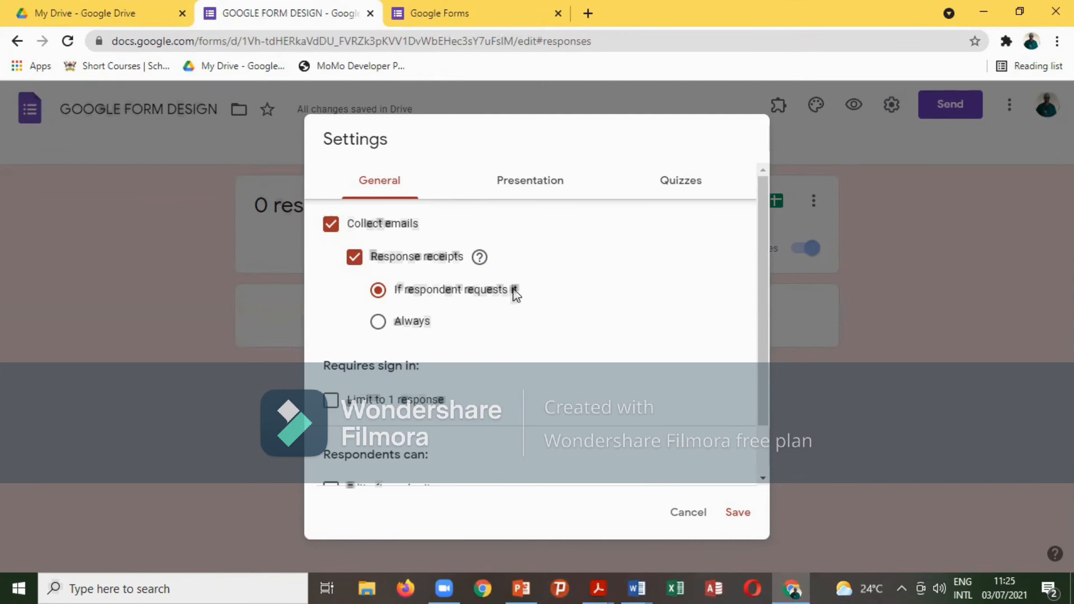
scroll(506, 299, down, 1)
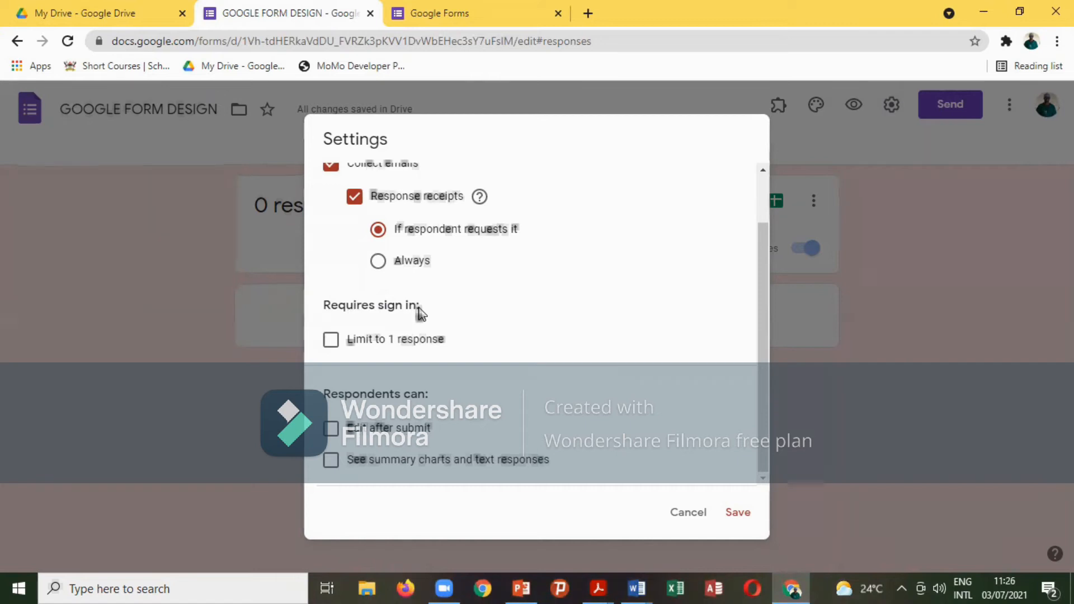
click(330, 341)
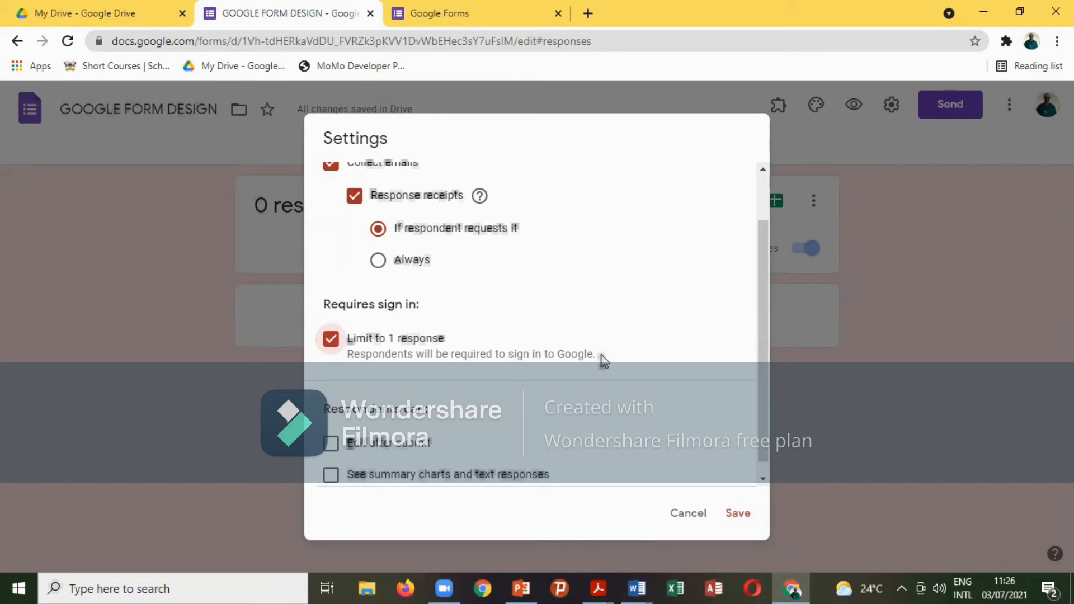
Untick Limit to 1 response in the General settings.
click(330, 339)
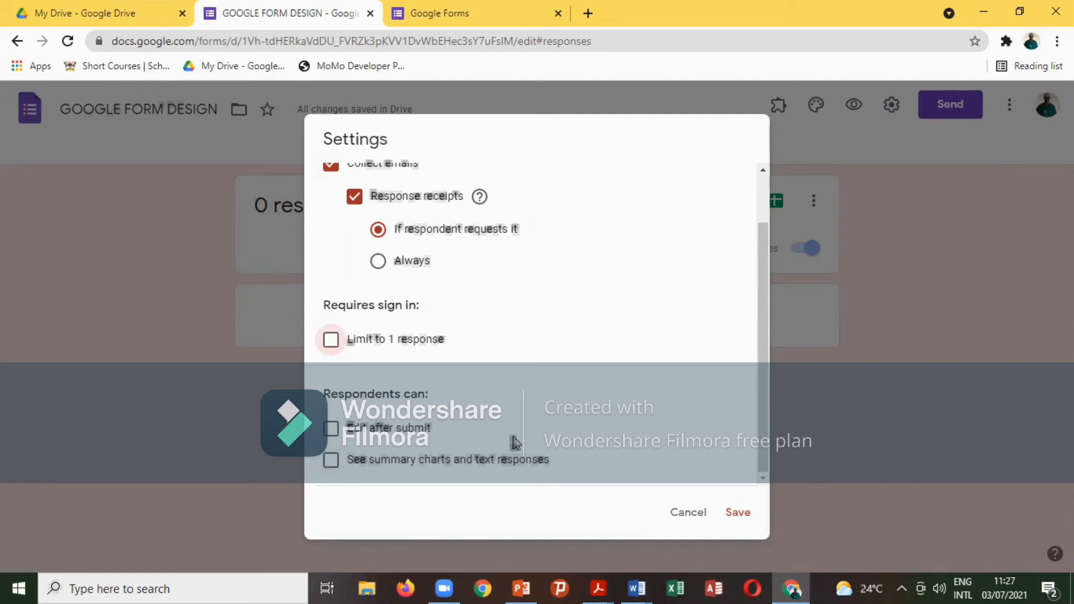
Save the settings changes and reopen the Settings dialog.
click(738, 512)
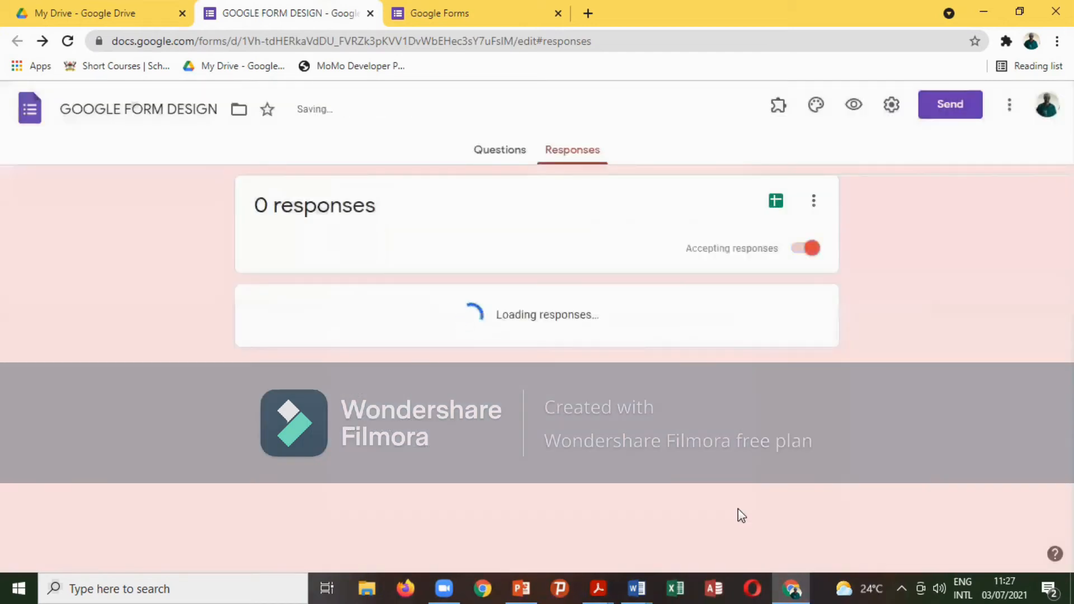
click(891, 105)
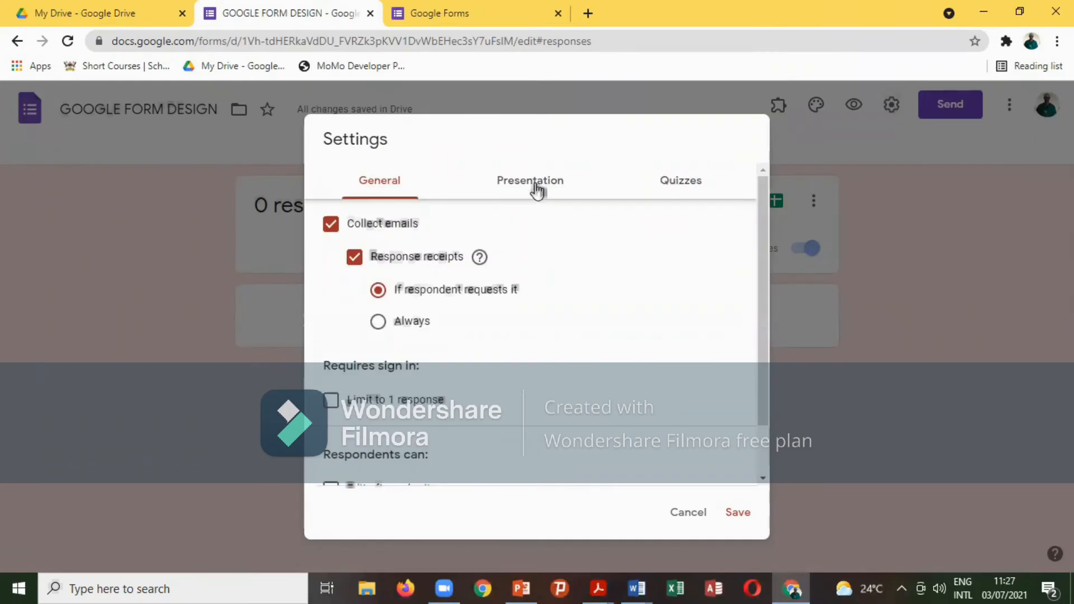
Go to the Presentation settings to enable the 'Show link to submit another response' option.
click(537, 195)
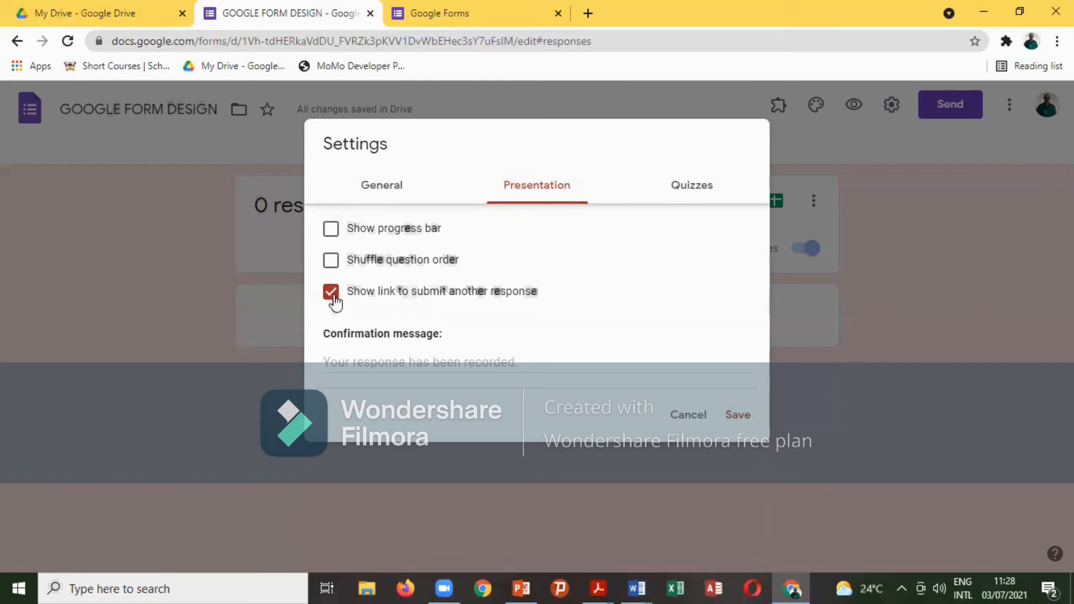
Tick 'Limit to 1 response' under General, check its effect in Presentation, then return to General.
click(384, 192)
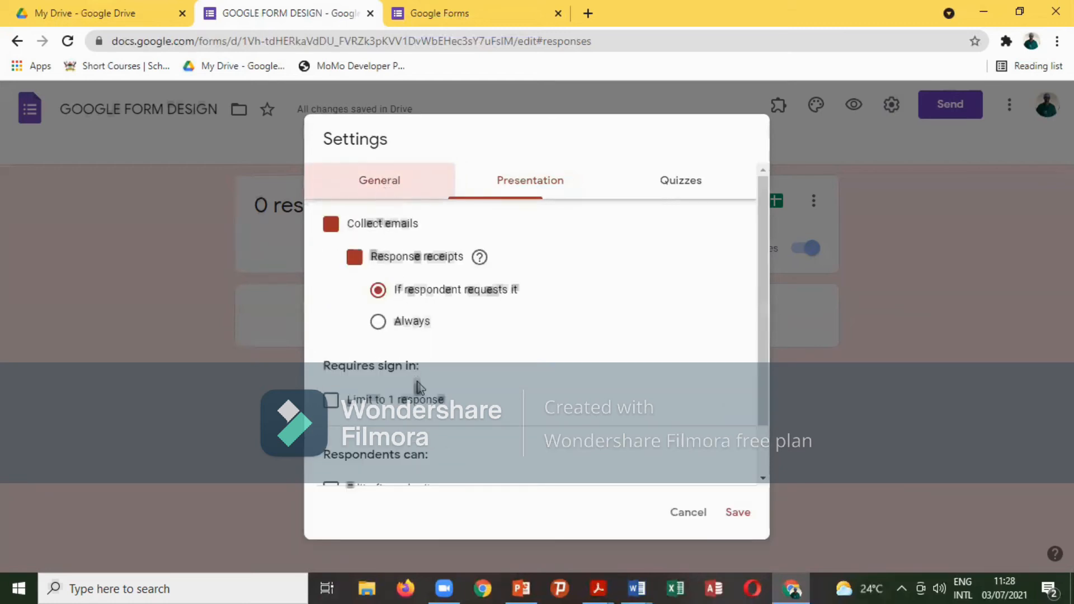
scroll(401, 425, down, 1)
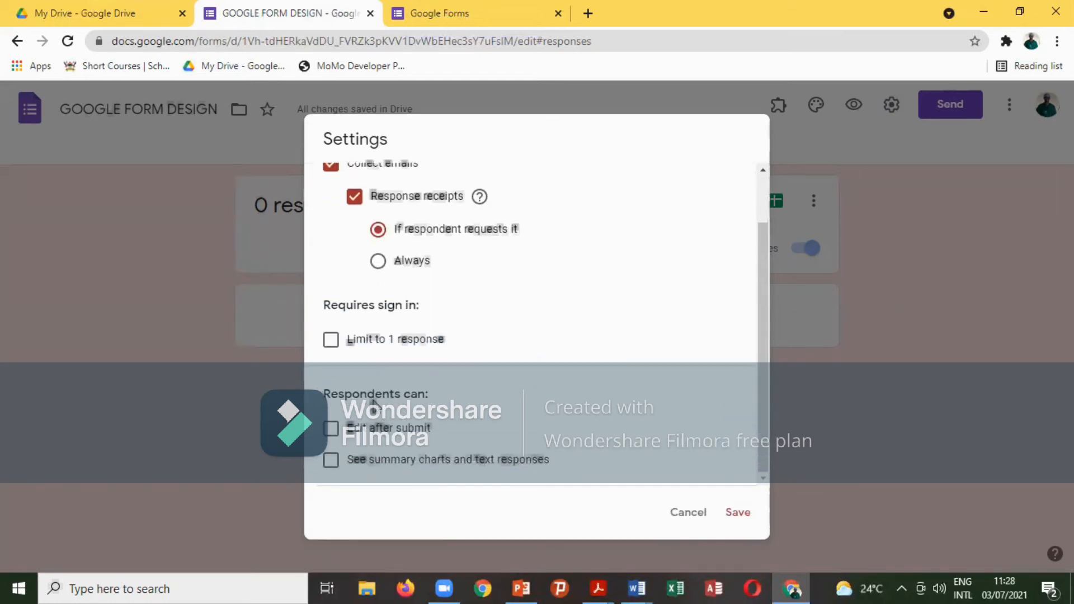
click(330, 339)
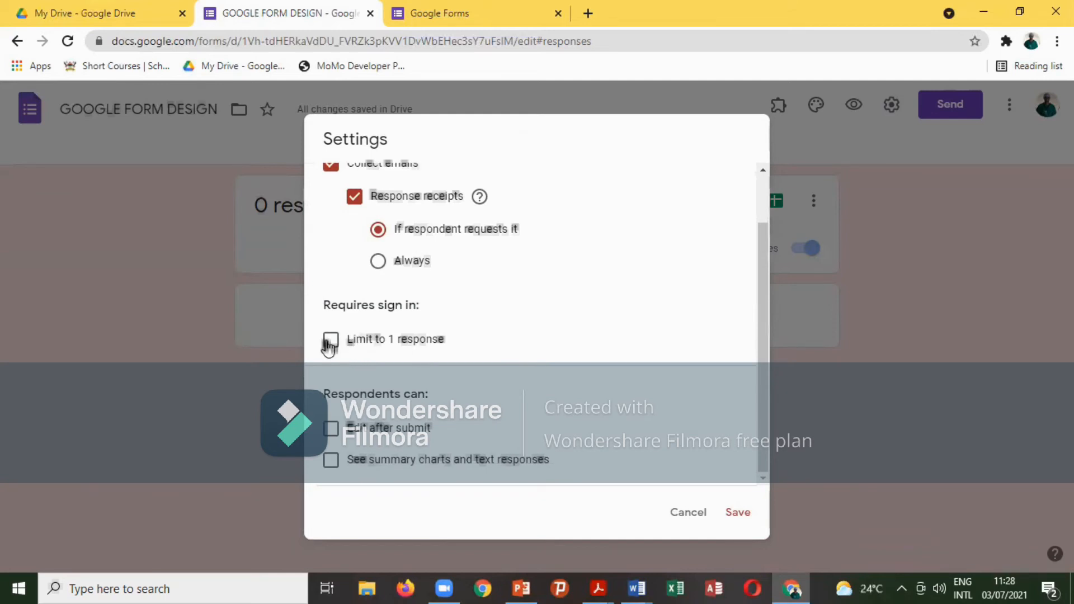
scroll(556, 430, up, 1)
scroll(556, 430, up, 2)
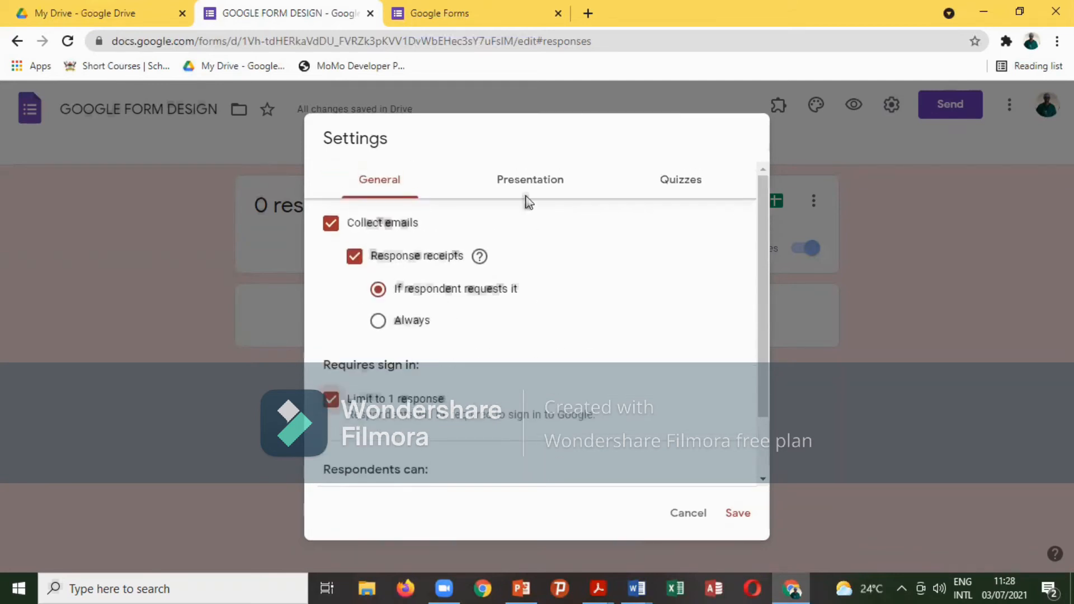
click(533, 181)
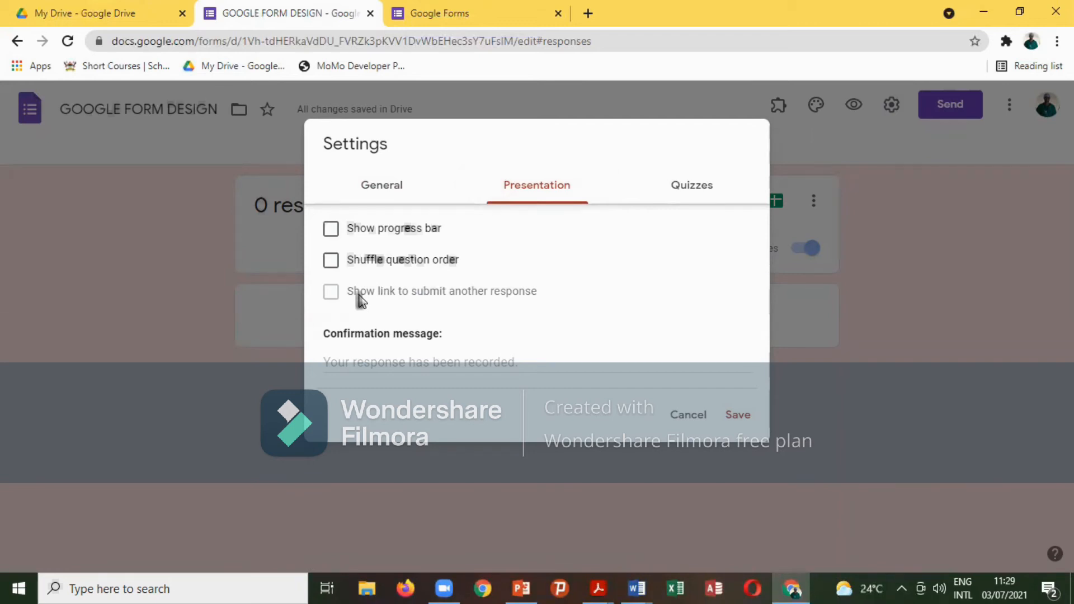
click(397, 188)
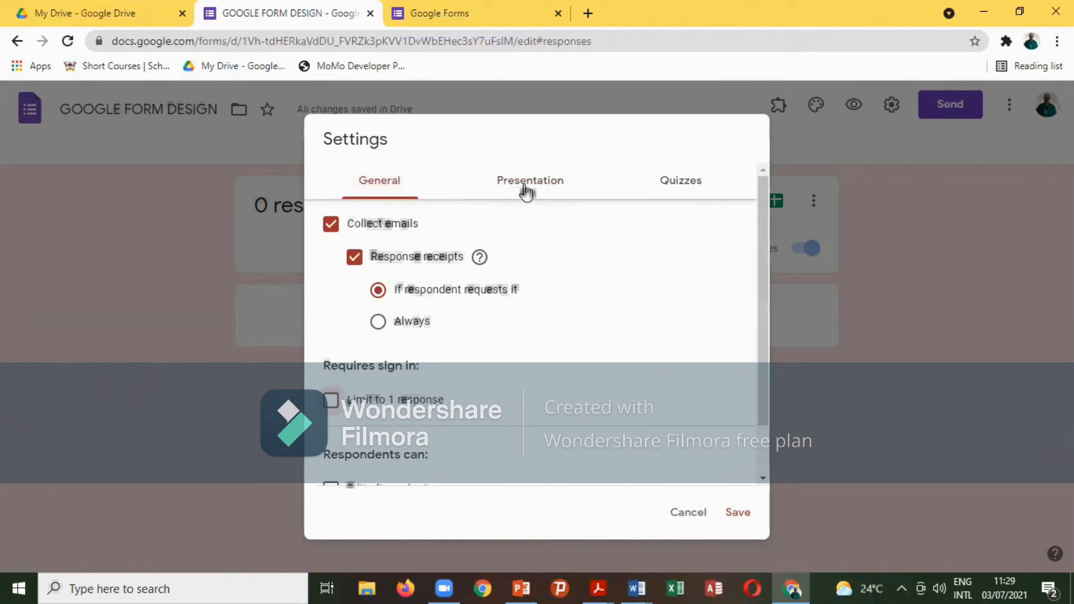
Review the Confirmation message under Presentation, then move on to the Quizzes settings.
click(523, 188)
click(385, 355)
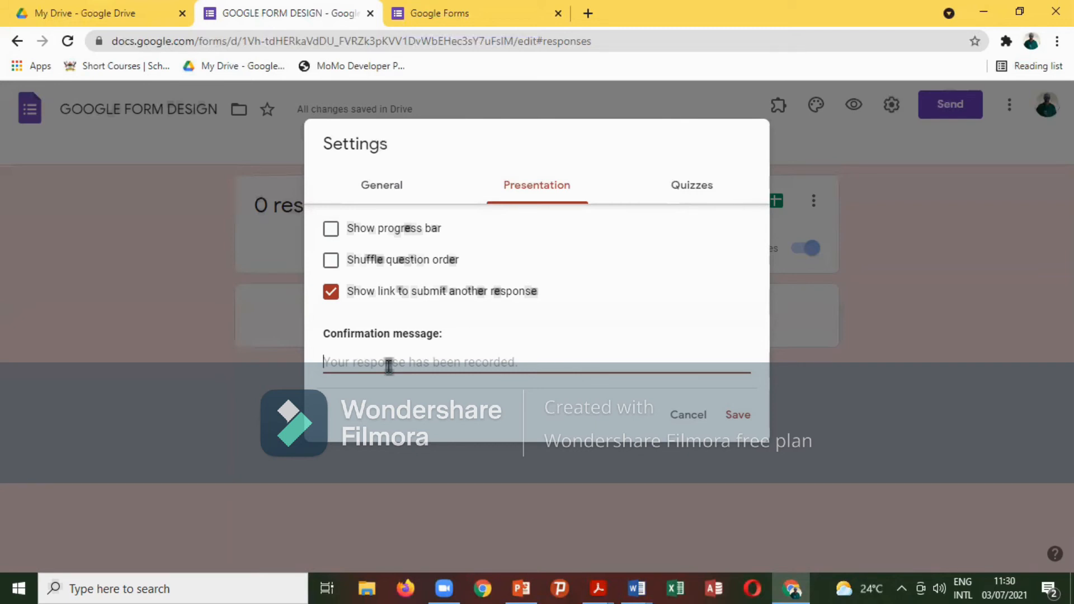
click(689, 190)
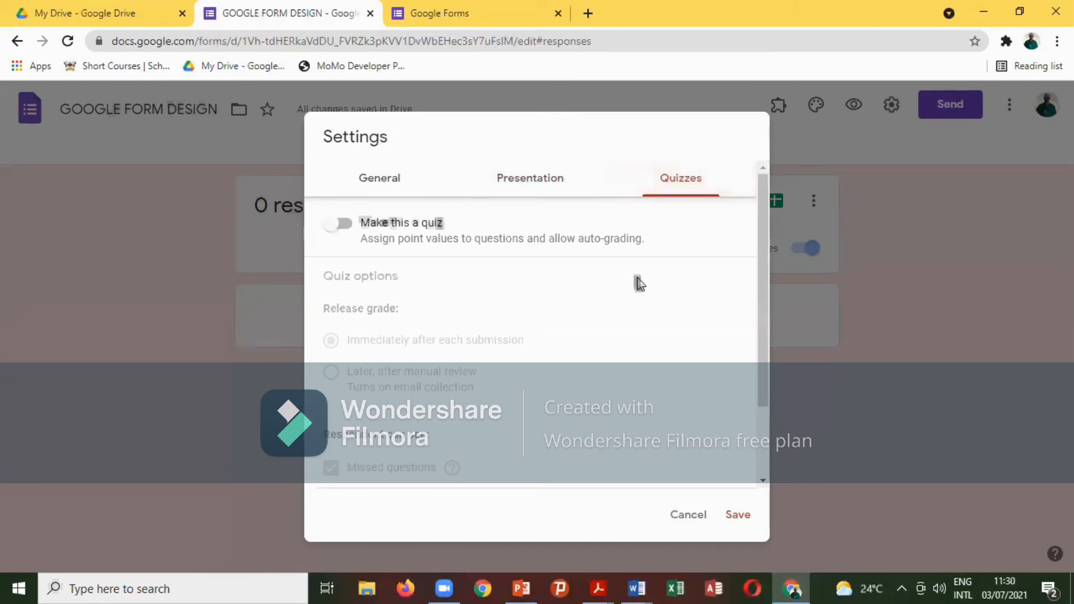
Turn on Make this a quiz with grade release set to Later.
scroll(640, 284, down, 2)
scroll(639, 284, up, 2)
click(334, 228)
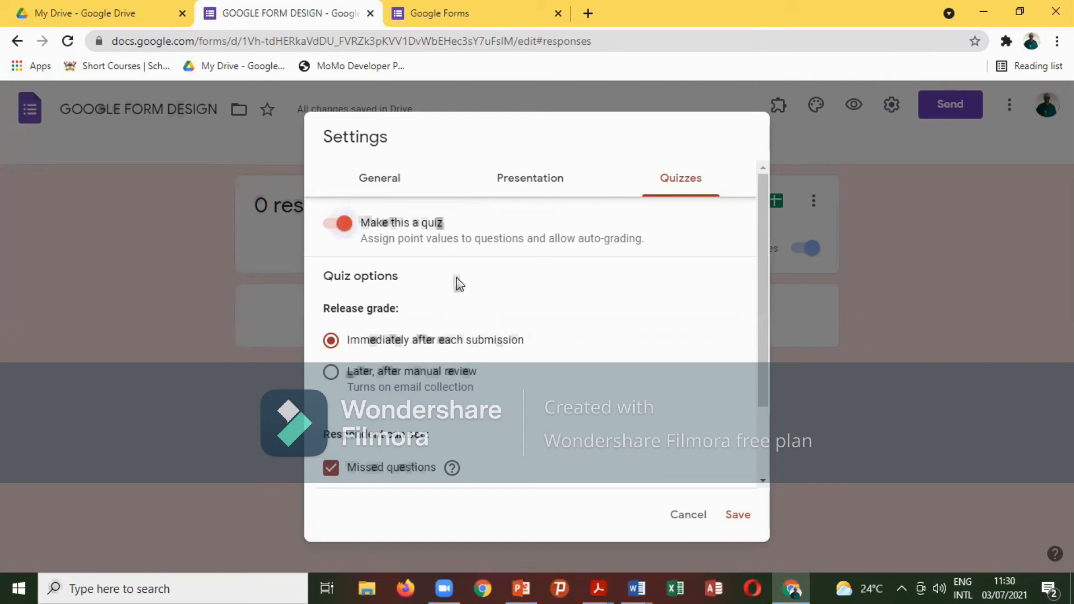
scroll(459, 284, down, 1)
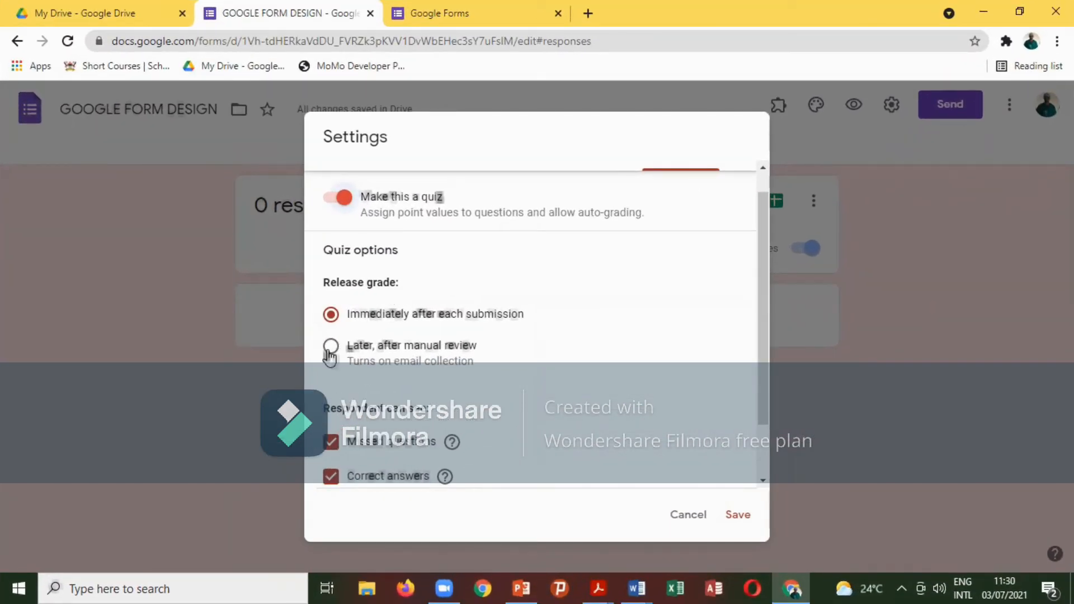
click(356, 343)
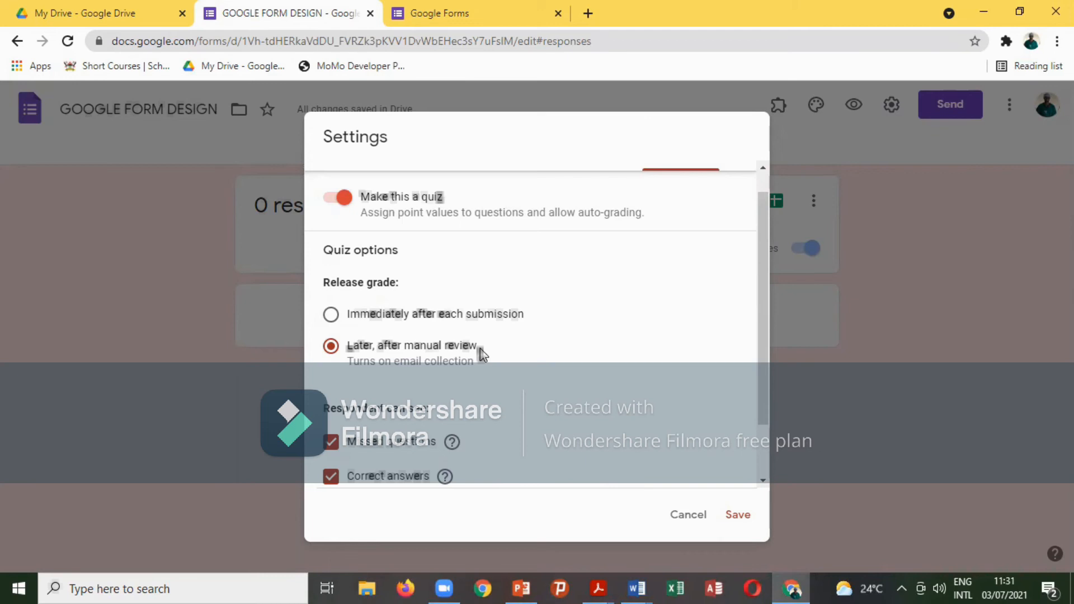
Switch Make this a quiz back off and save the settings.
scroll(480, 349, down, 1)
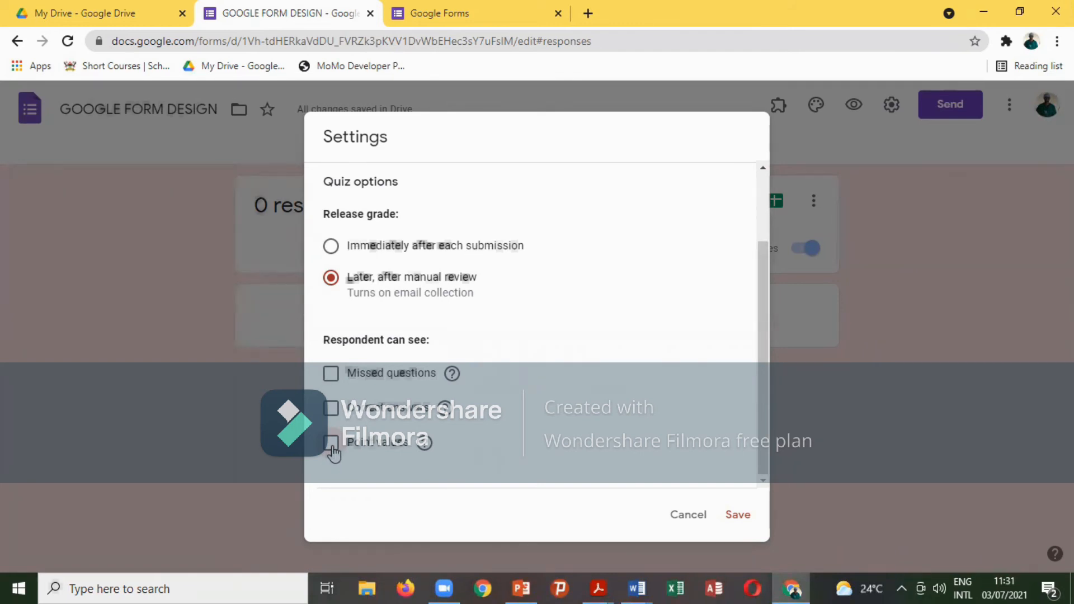
scroll(333, 453, up, 3)
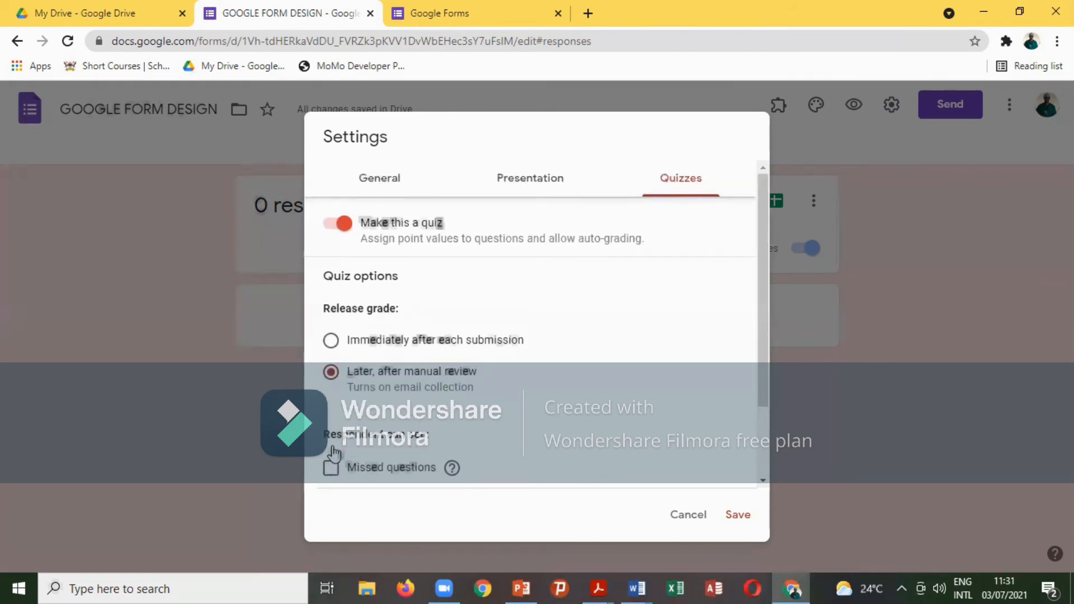
click(338, 223)
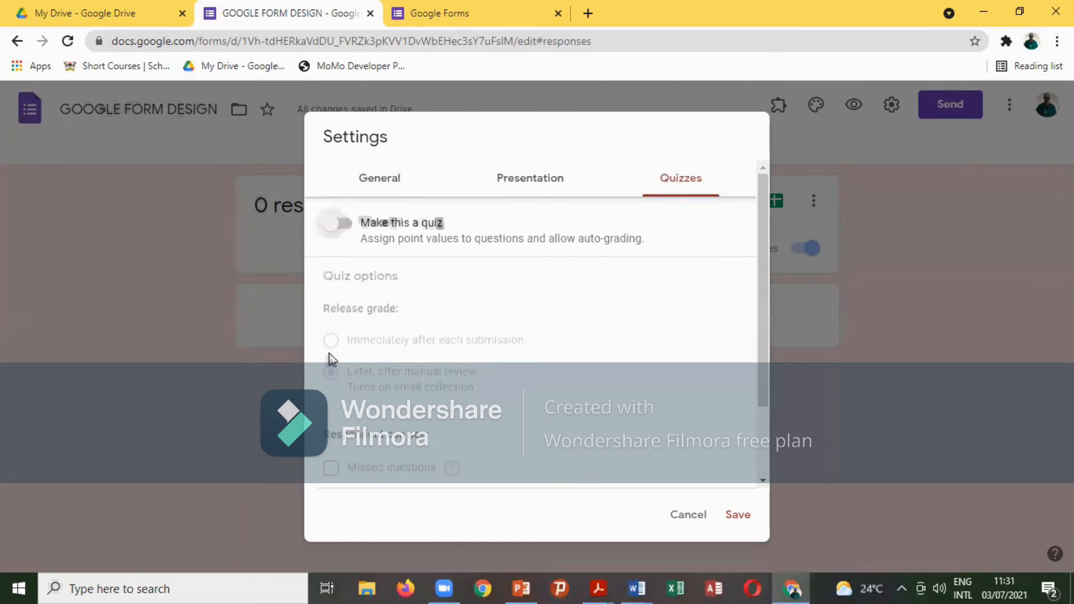
click(739, 517)
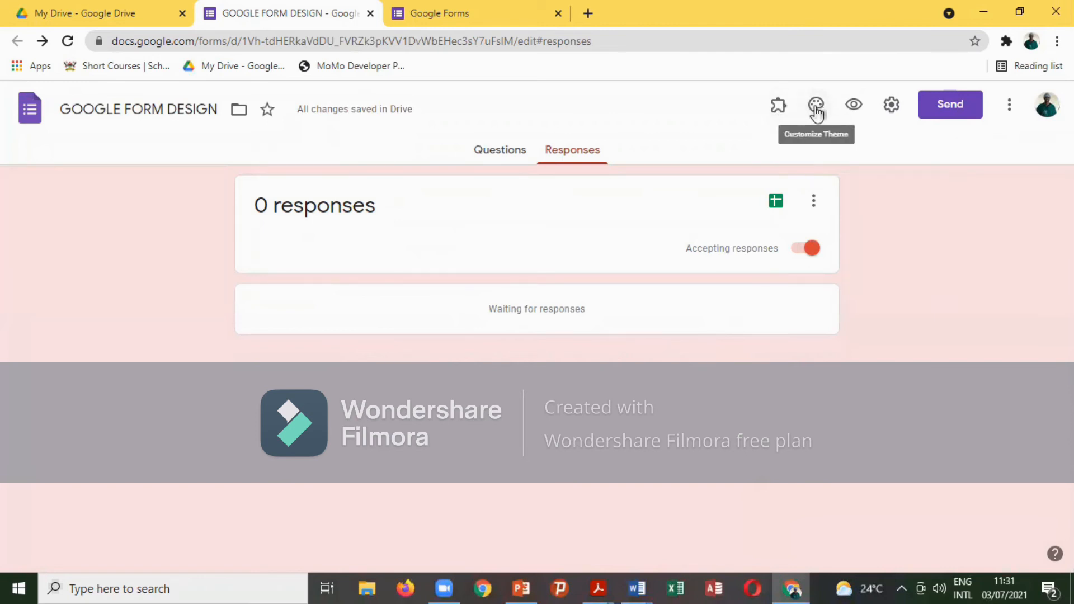
Submit a preview response with the respondent's email, Wandegeya and Option 1, then view responses in Sheets.
click(854, 106)
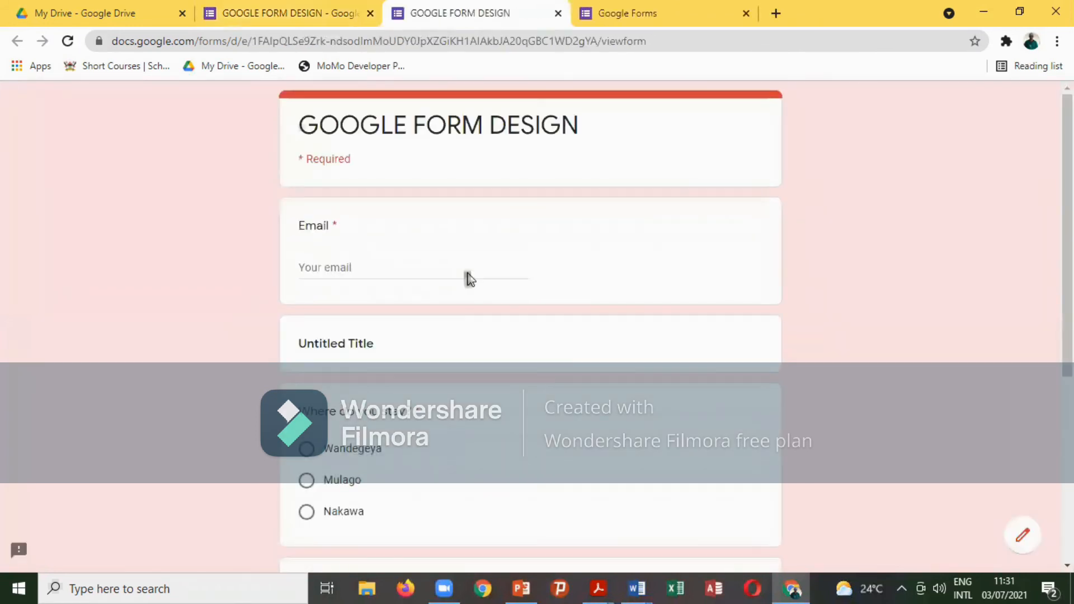
click(324, 265)
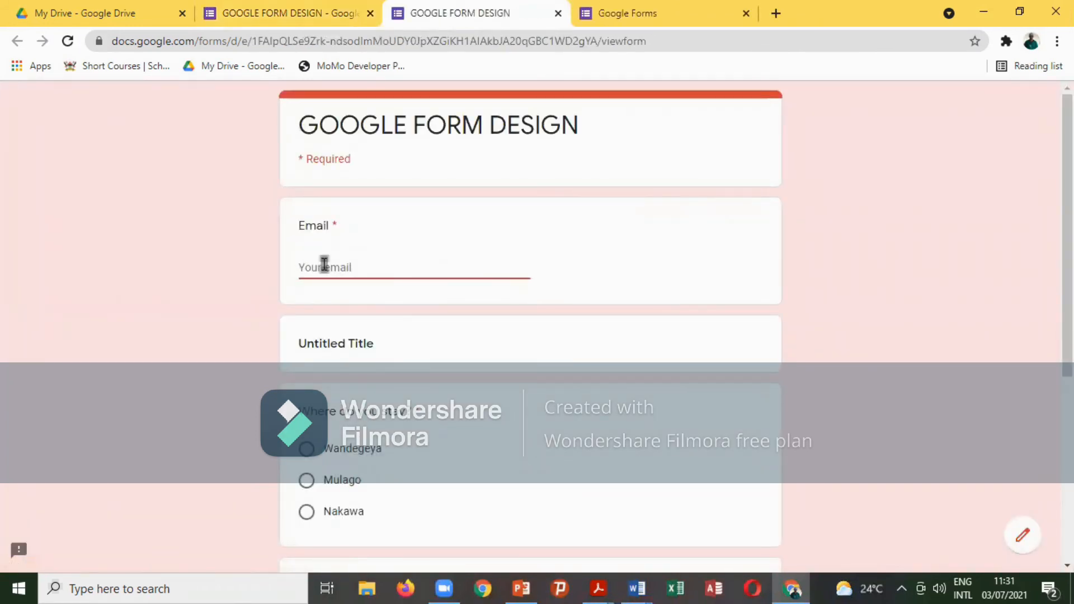
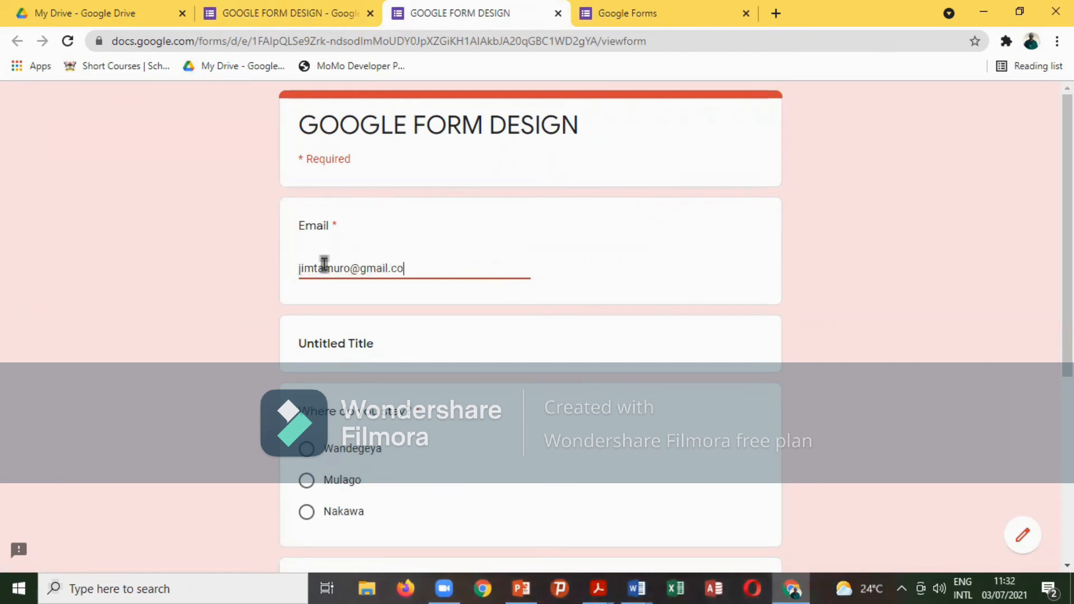
click(307, 449)
scroll(445, 388, down, 5)
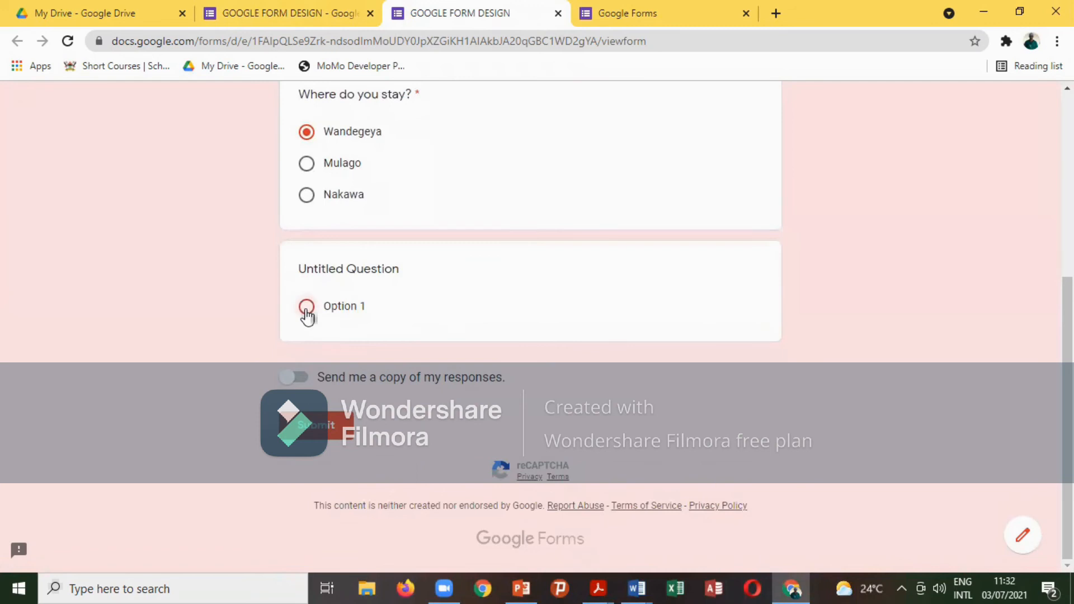
click(306, 309)
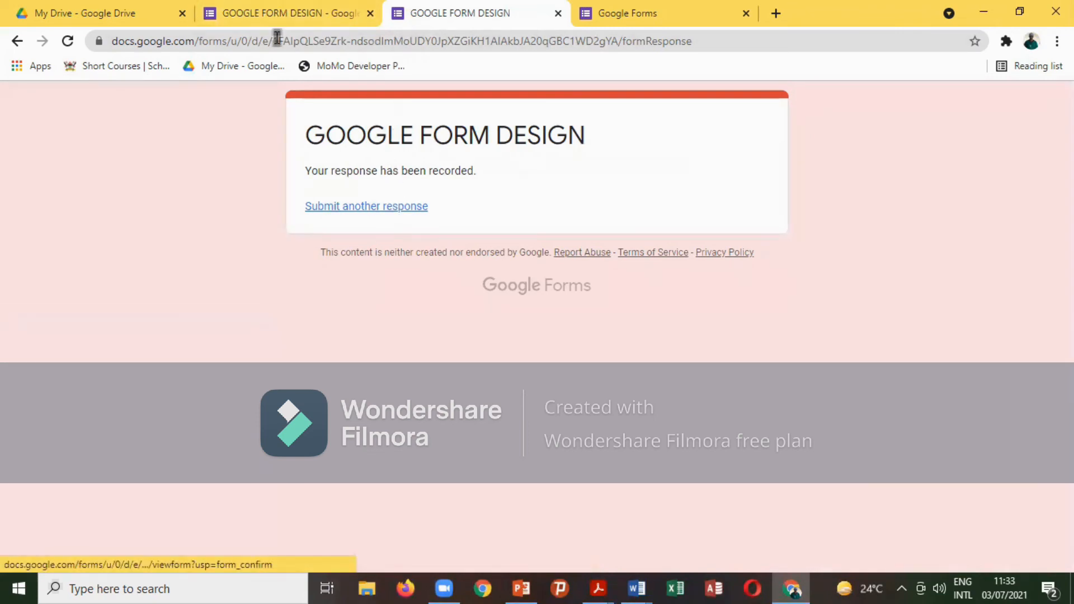
click(274, 21)
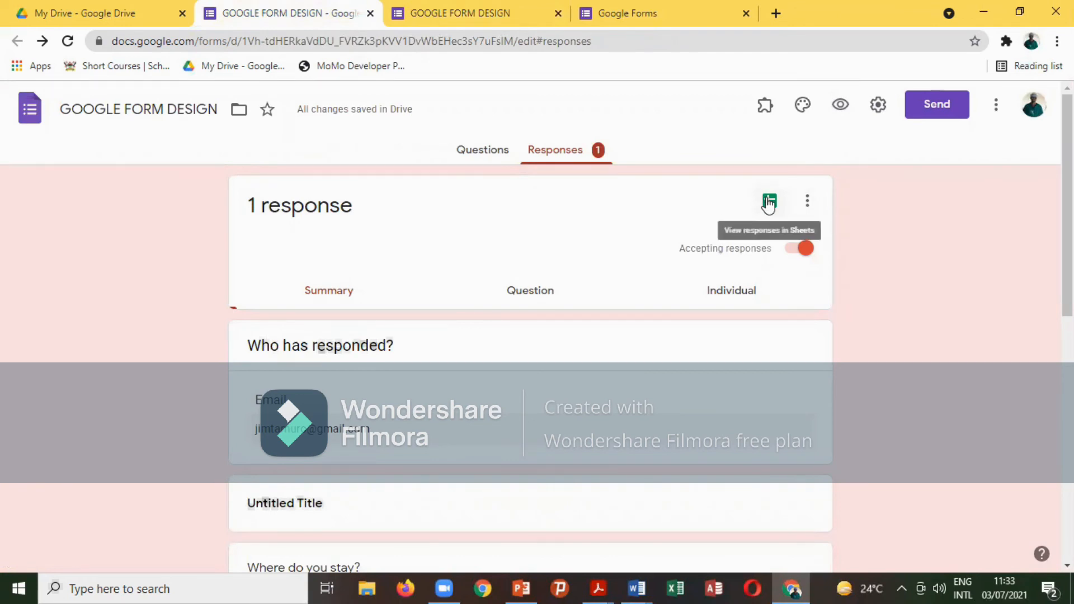
click(769, 201)
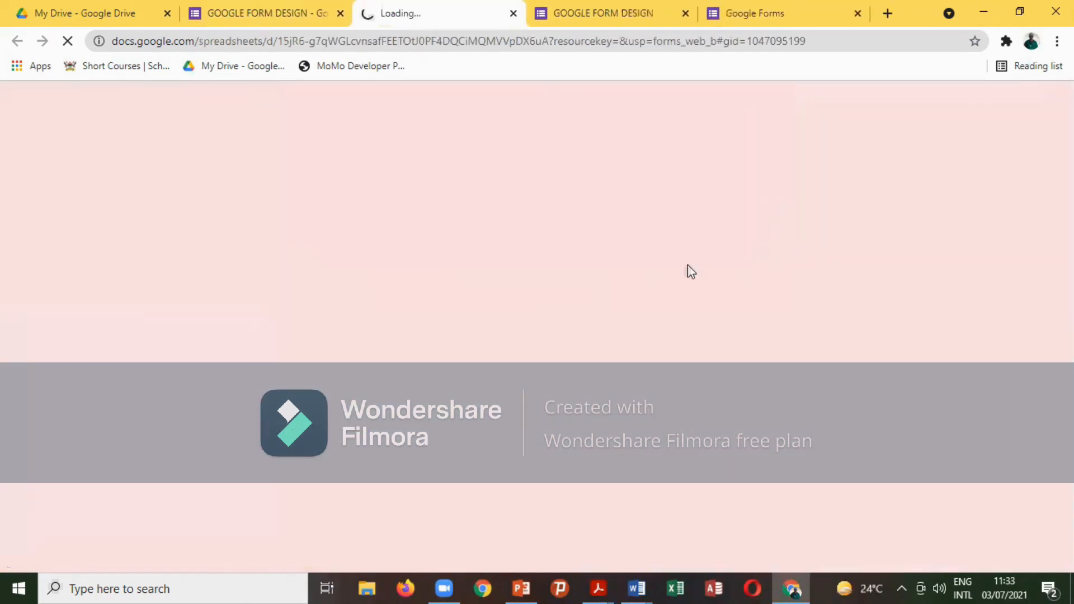
Inspect the recorded response in the sheet: email in D2, Option 1 in C2, then E2.
click(278, 13)
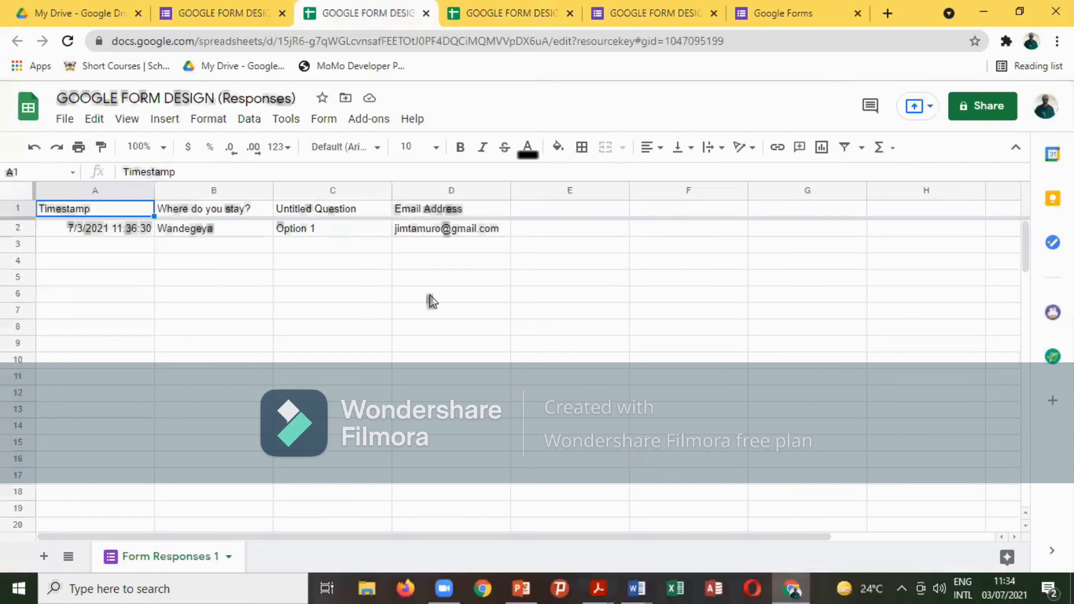
click(560, 232)
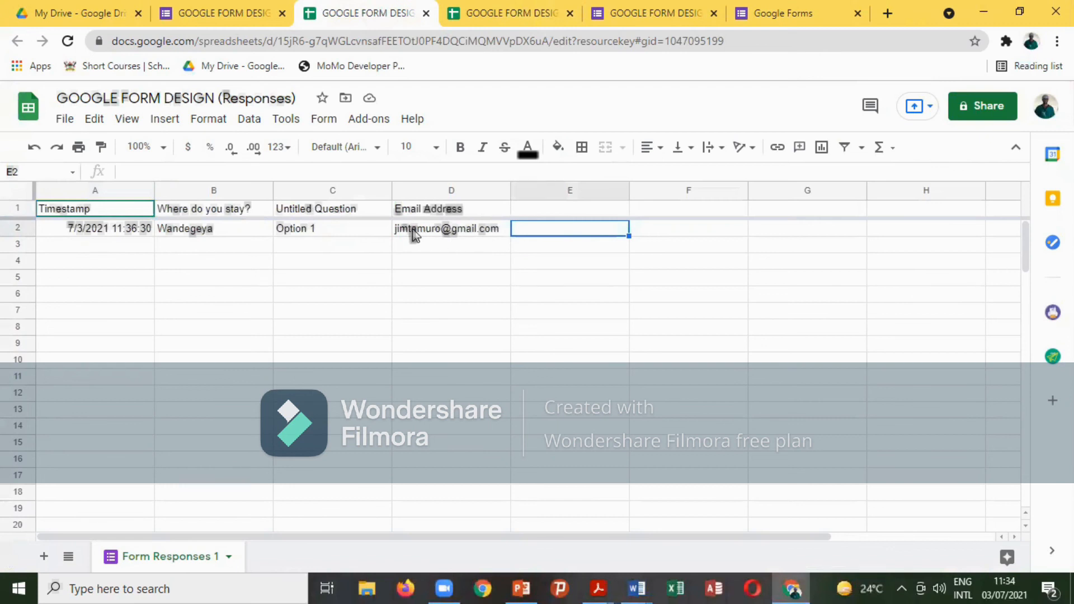
click(425, 239)
click(359, 235)
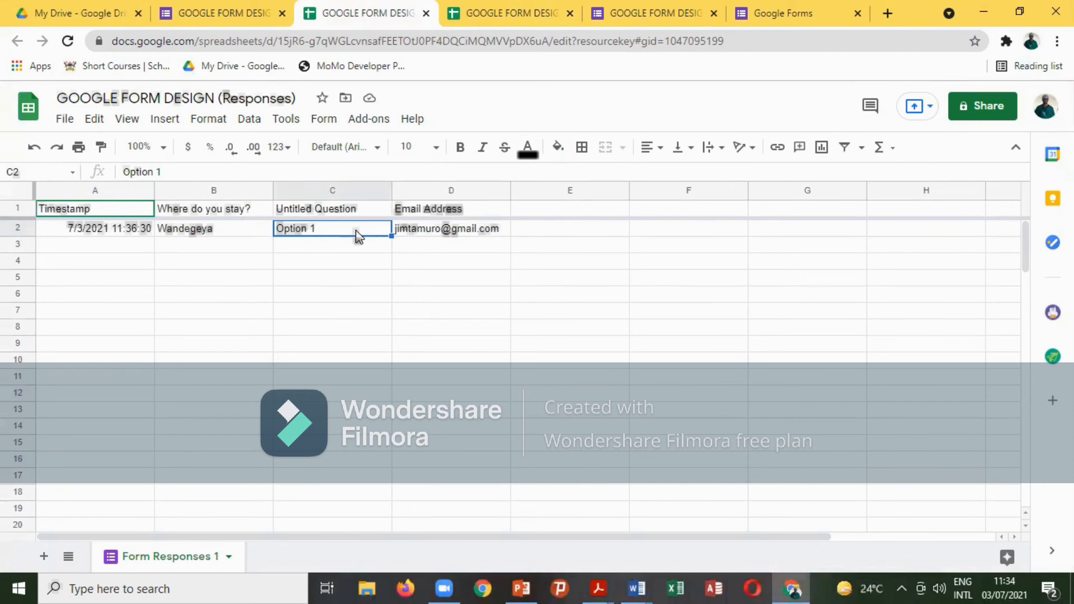
click(549, 234)
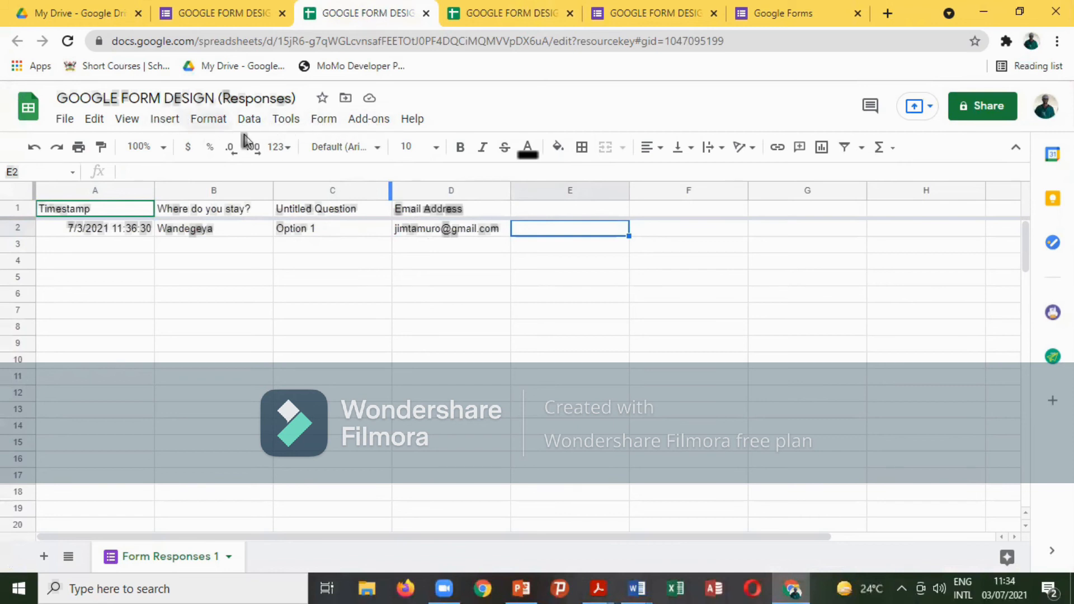
click(371, 121)
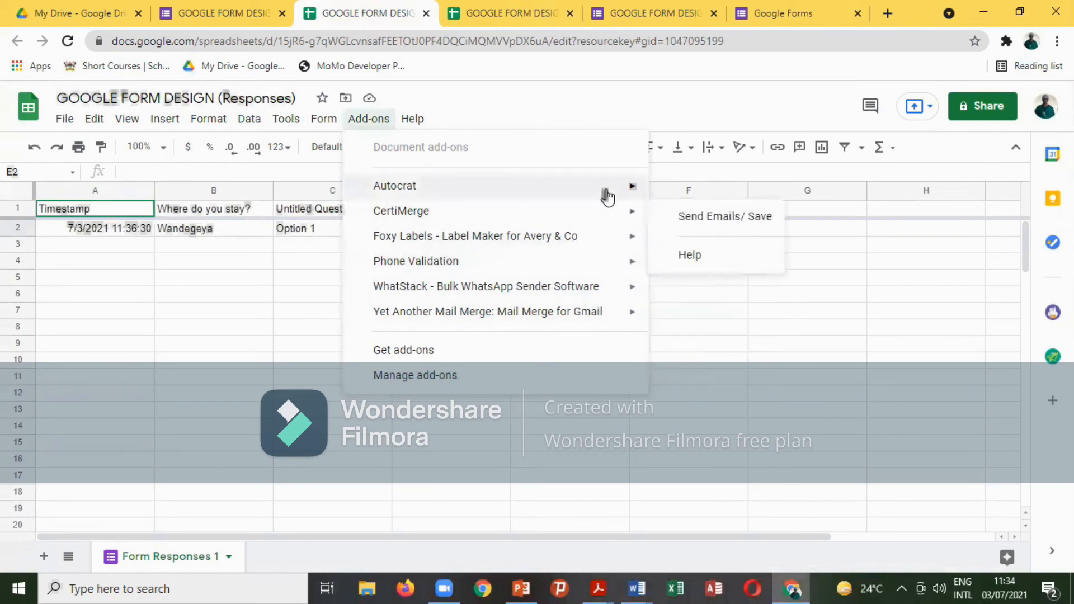
mouse_move(607, 192)
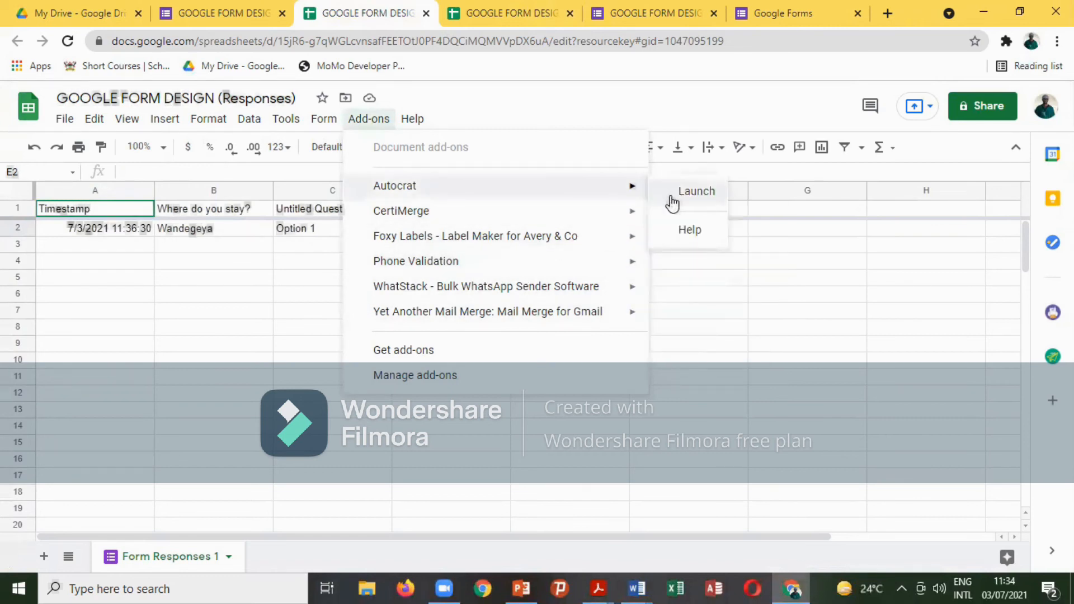
click(702, 293)
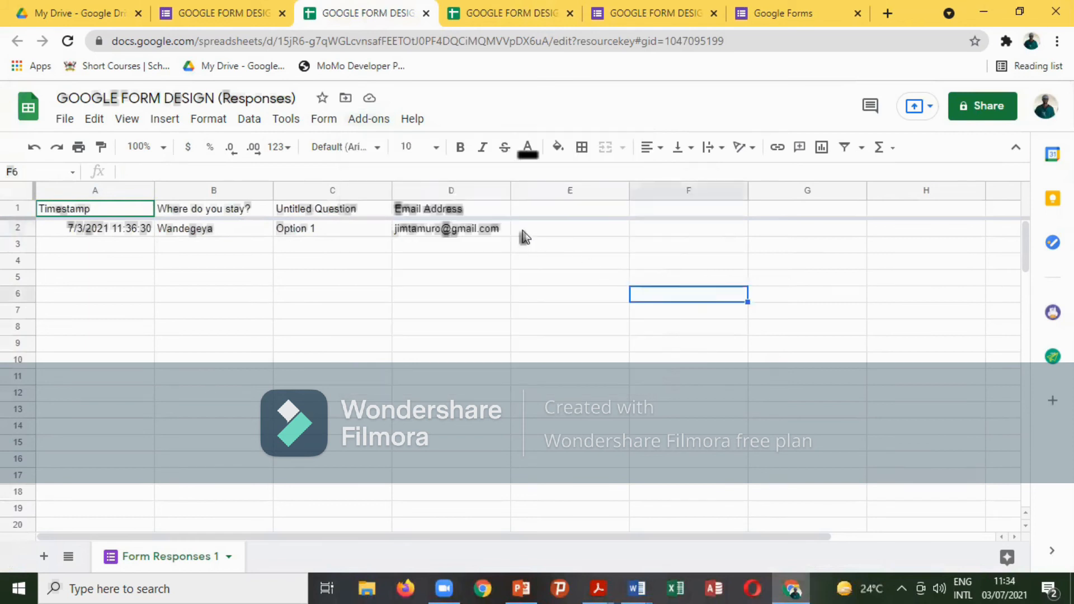
click(557, 234)
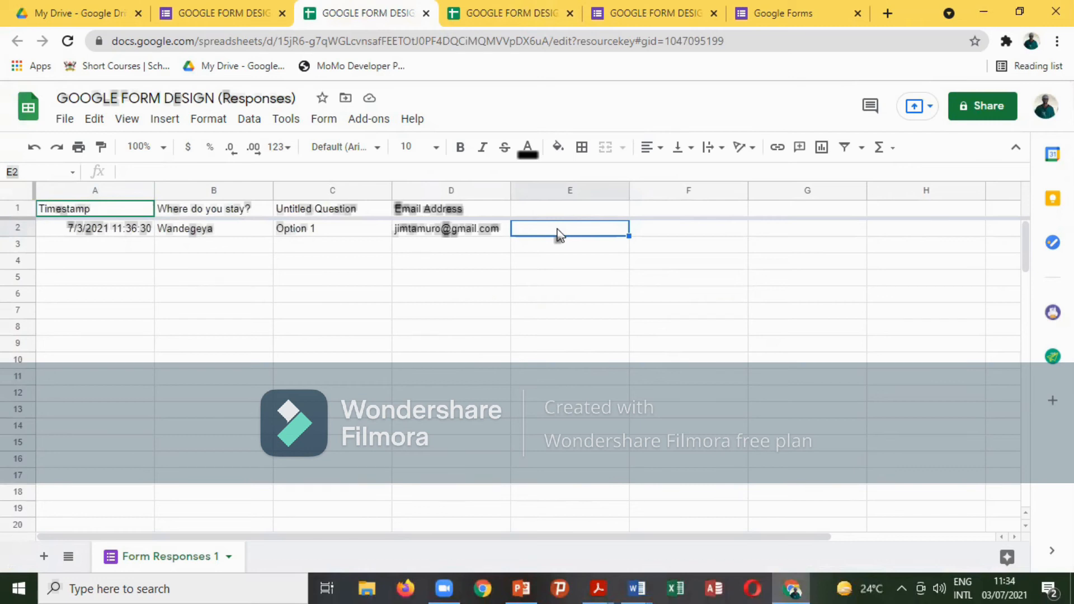
click(249, 16)
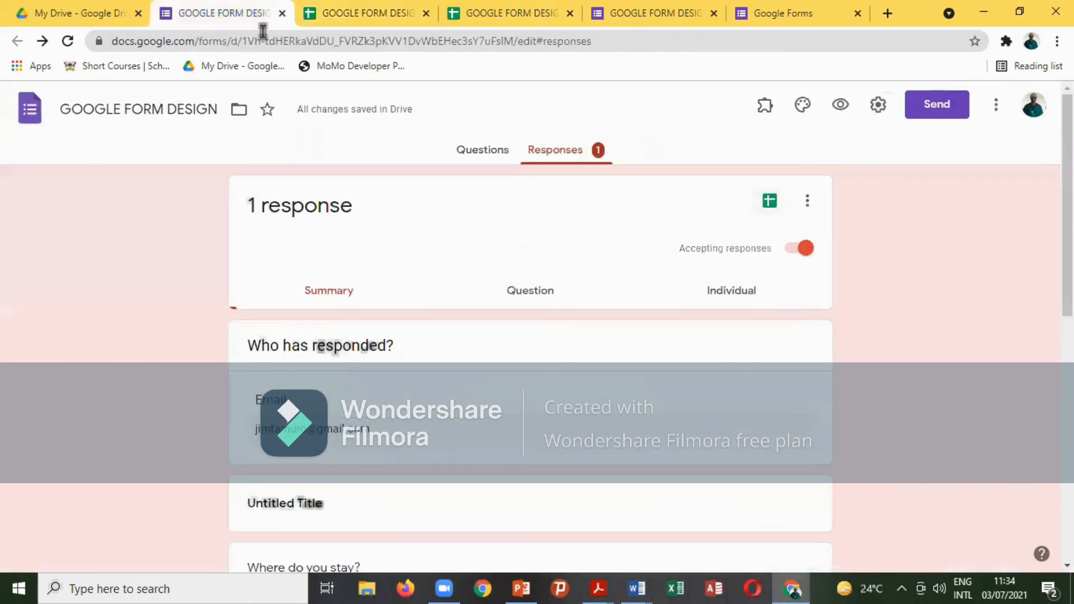
click(945, 105)
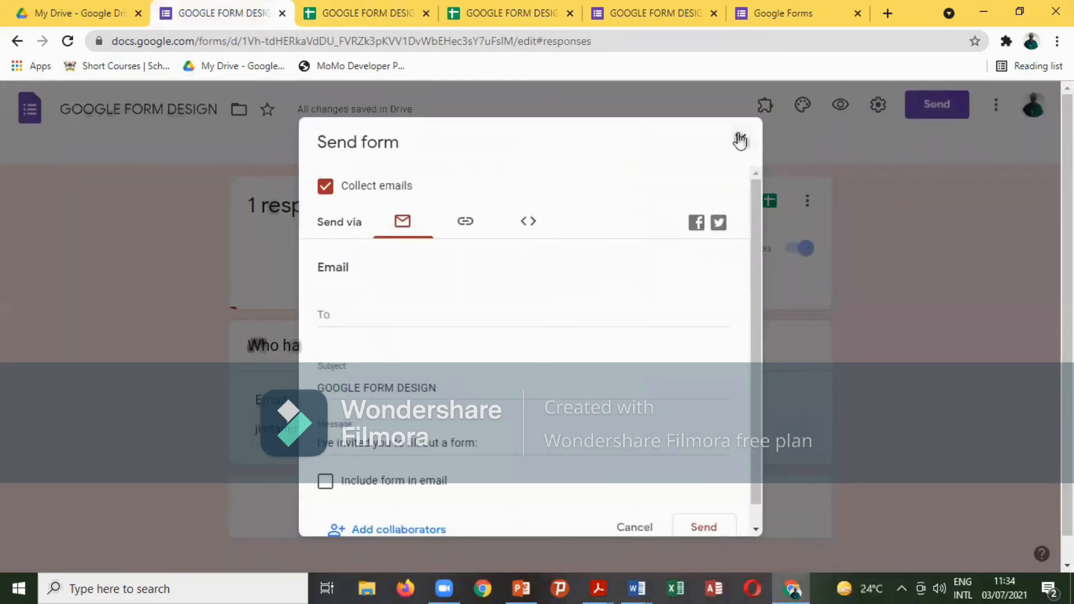
click(433, 24)
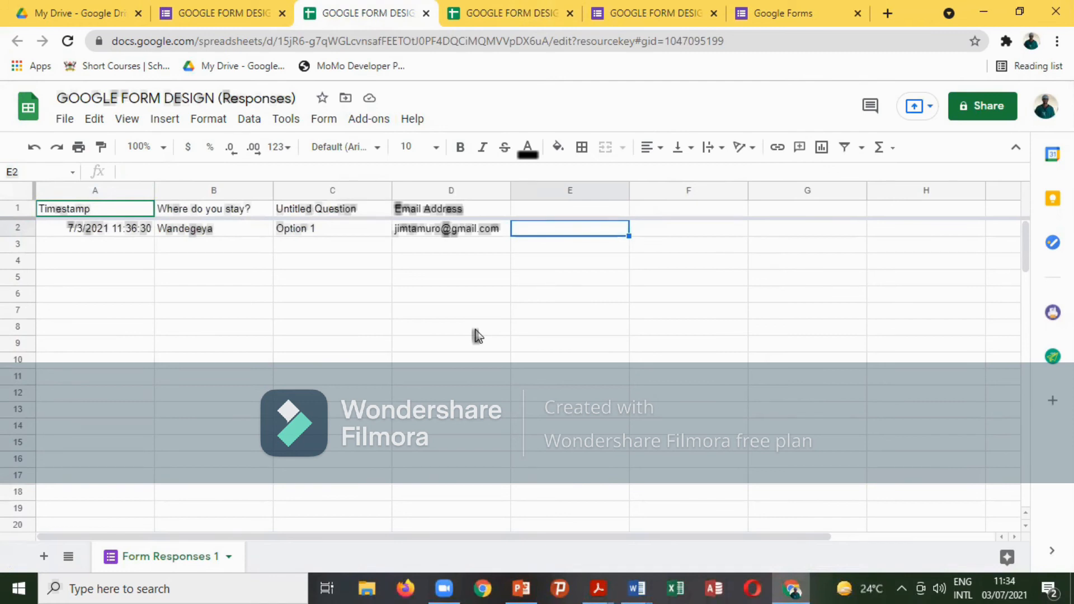
Browse the Sheets add-ons Marketplace, close it, and return to the form's Responses page.
click(367, 121)
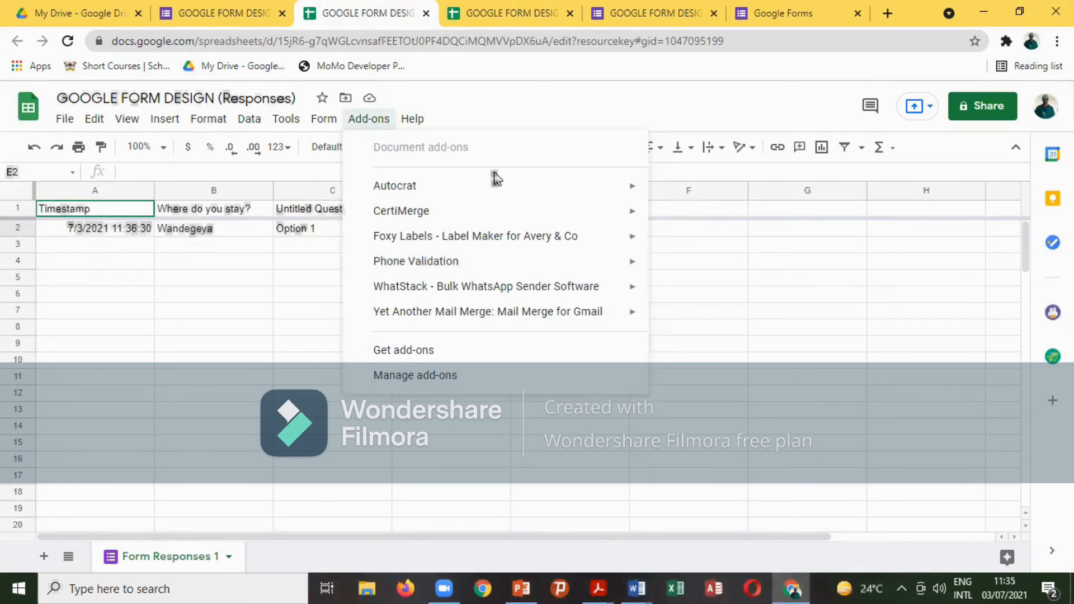
mouse_move(432, 214)
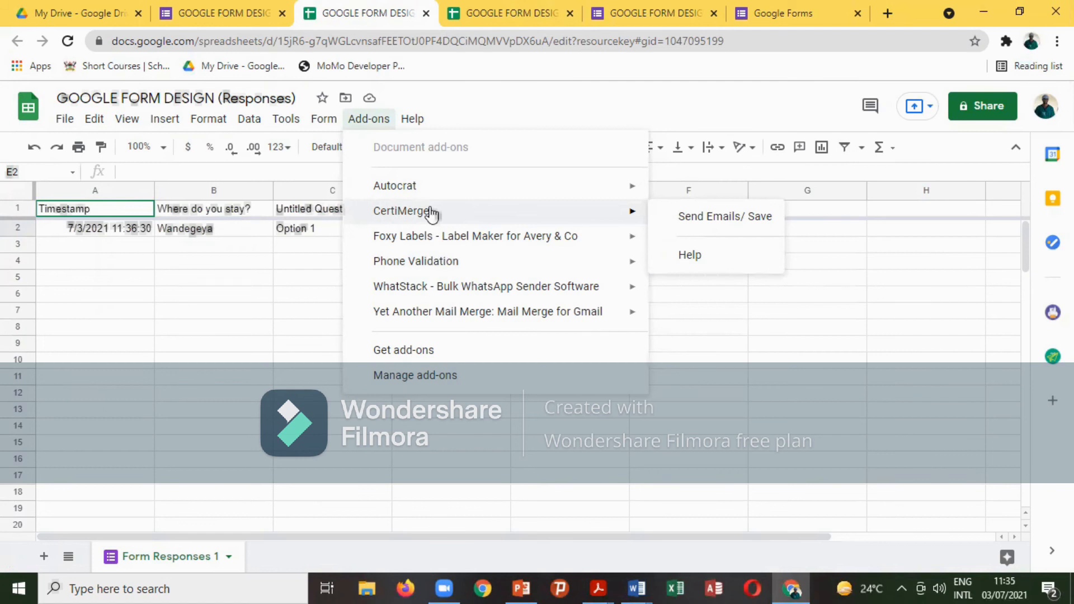
mouse_move(451, 264)
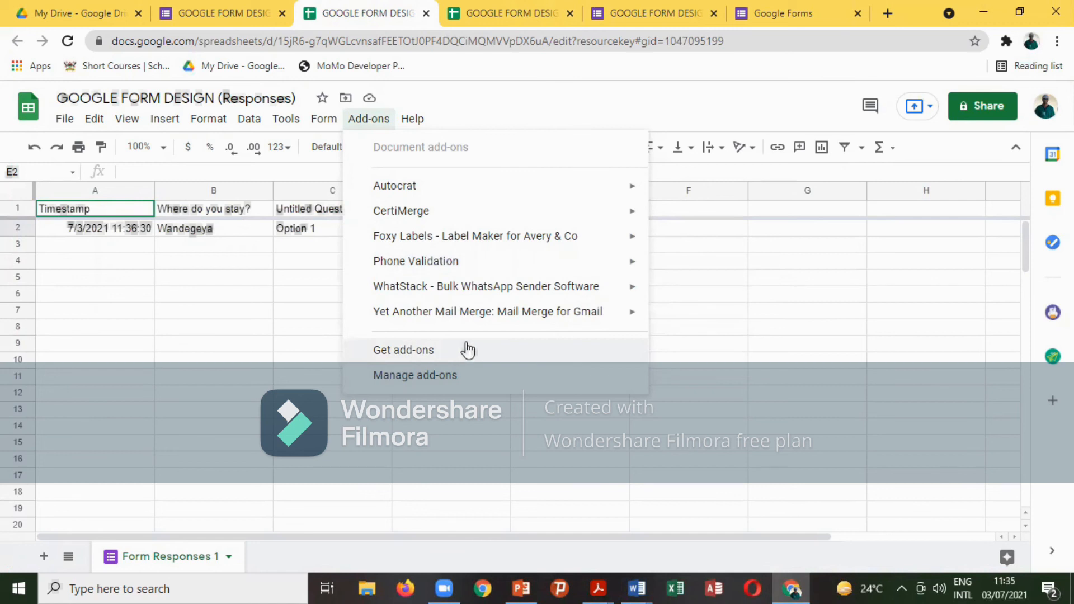
click(407, 351)
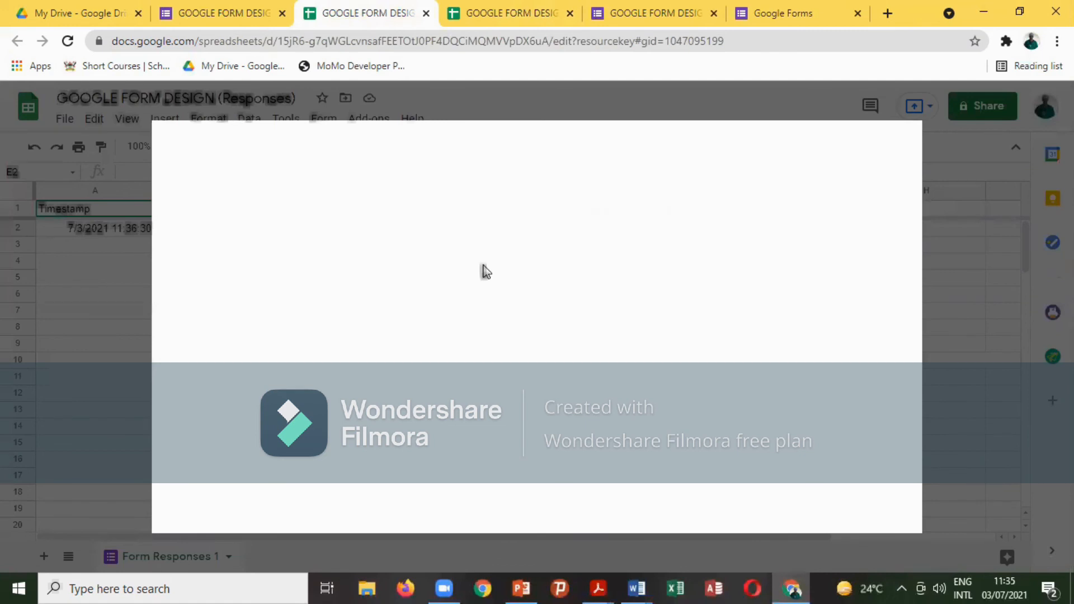
click(563, 149)
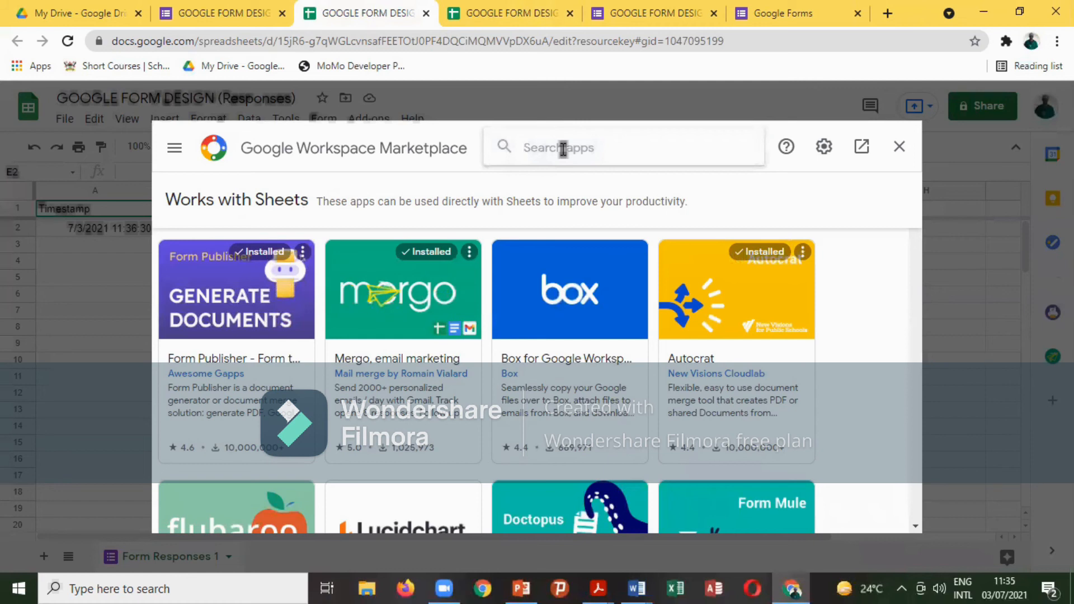
click(901, 150)
click(231, 16)
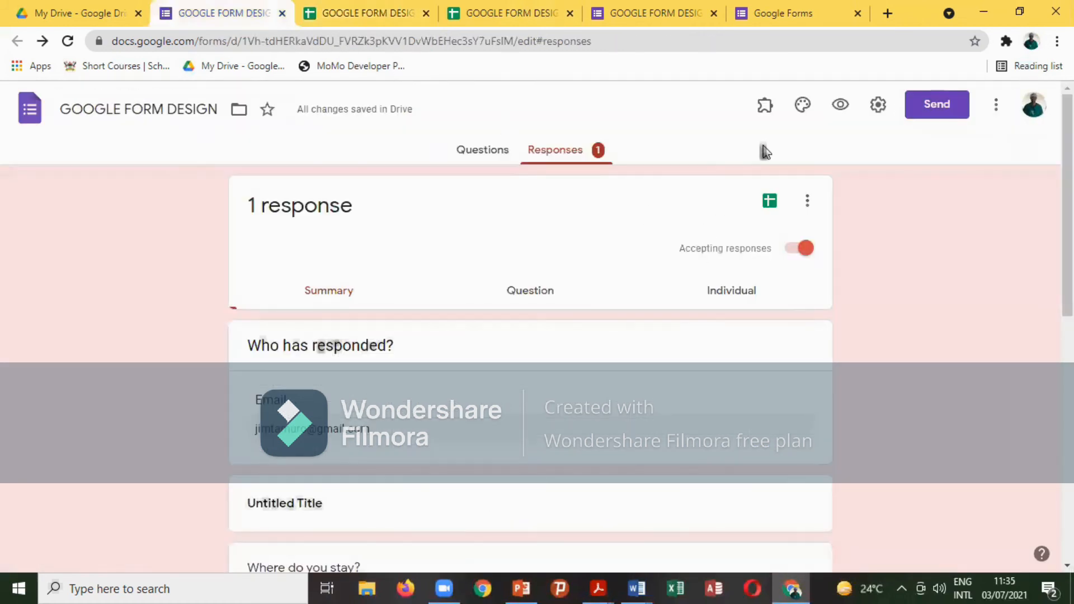
Copy the form's shortened forms.gle link from the Send dialog's link option.
click(911, 105)
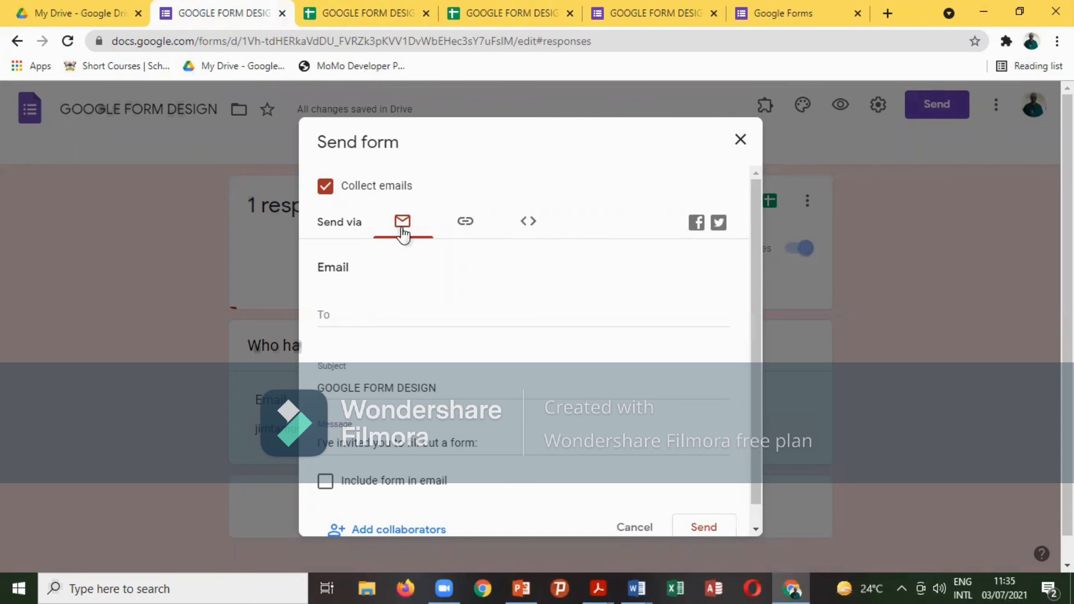
click(335, 313)
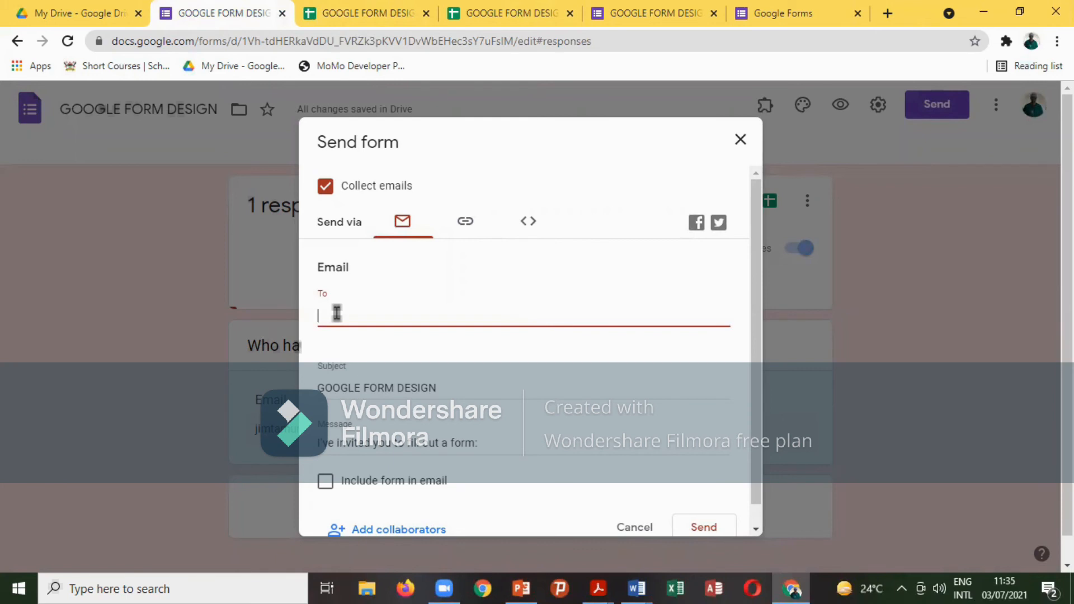
click(465, 221)
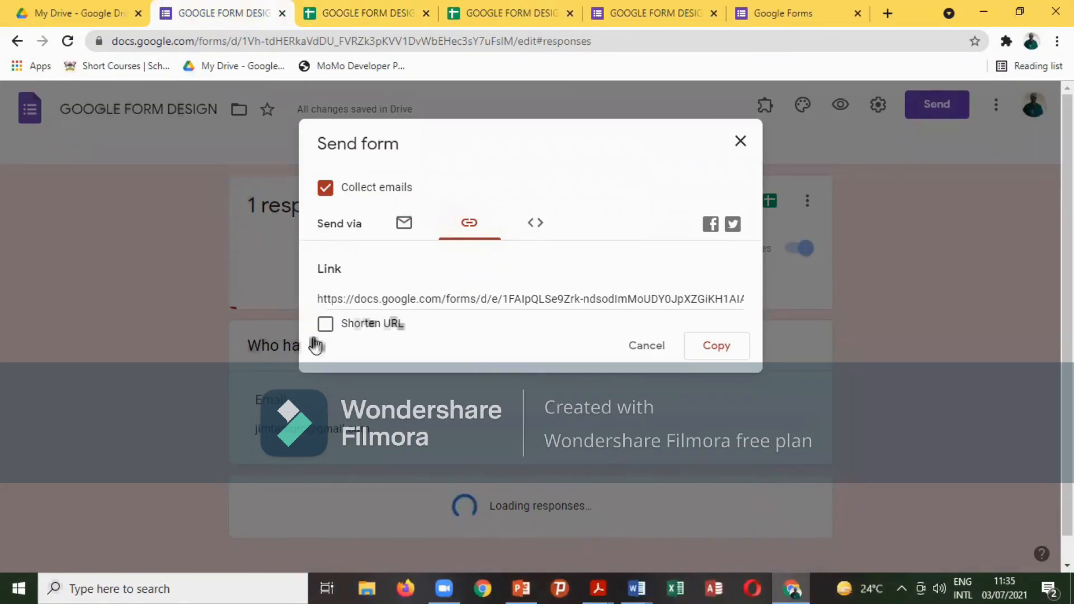
click(326, 325)
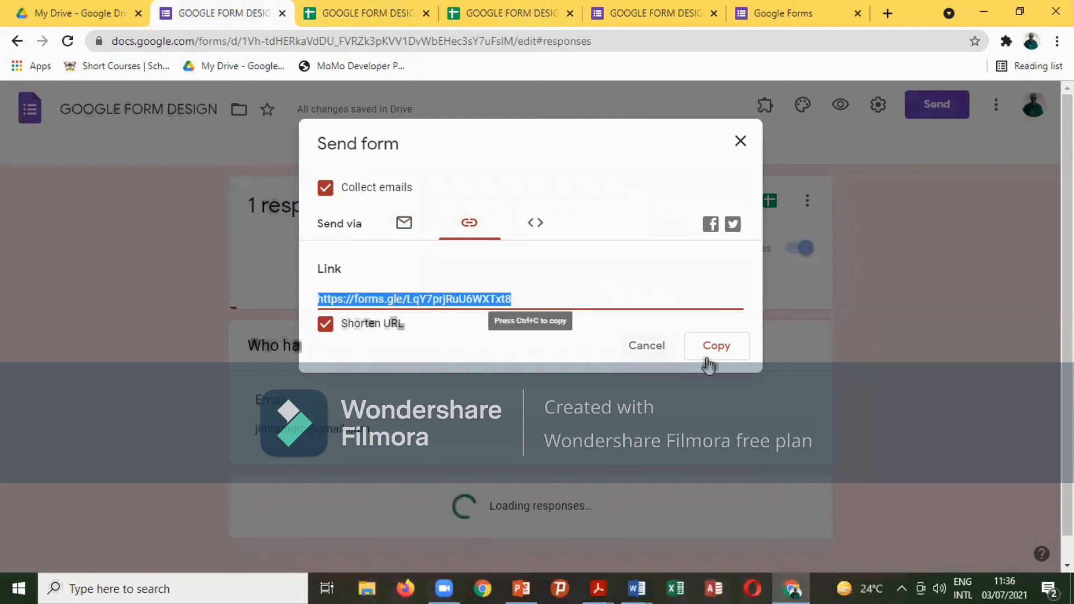
click(706, 361)
click(739, 141)
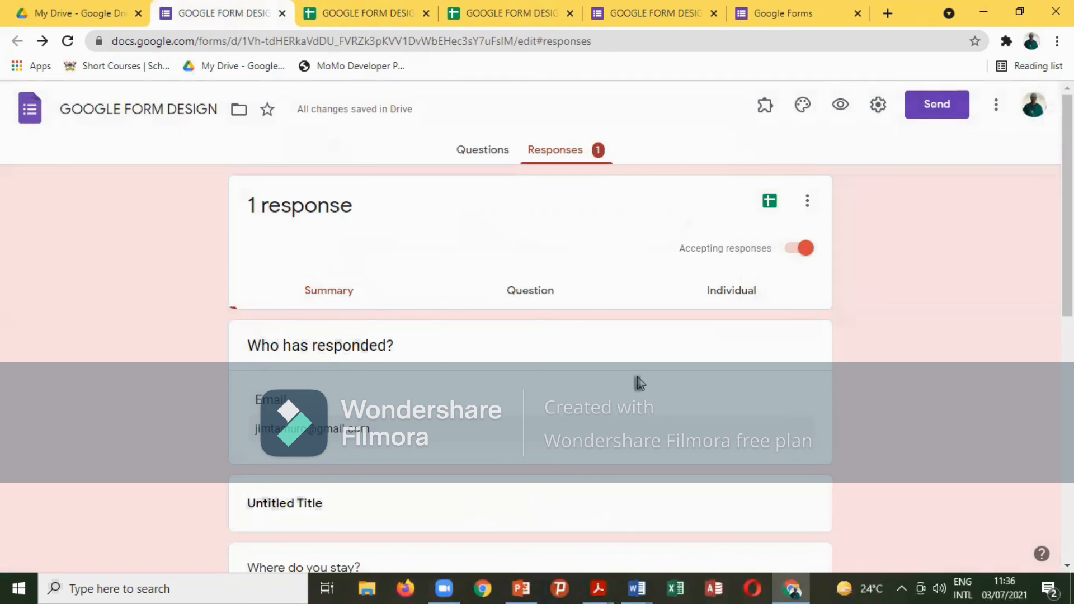
scroll(639, 383, down, 4)
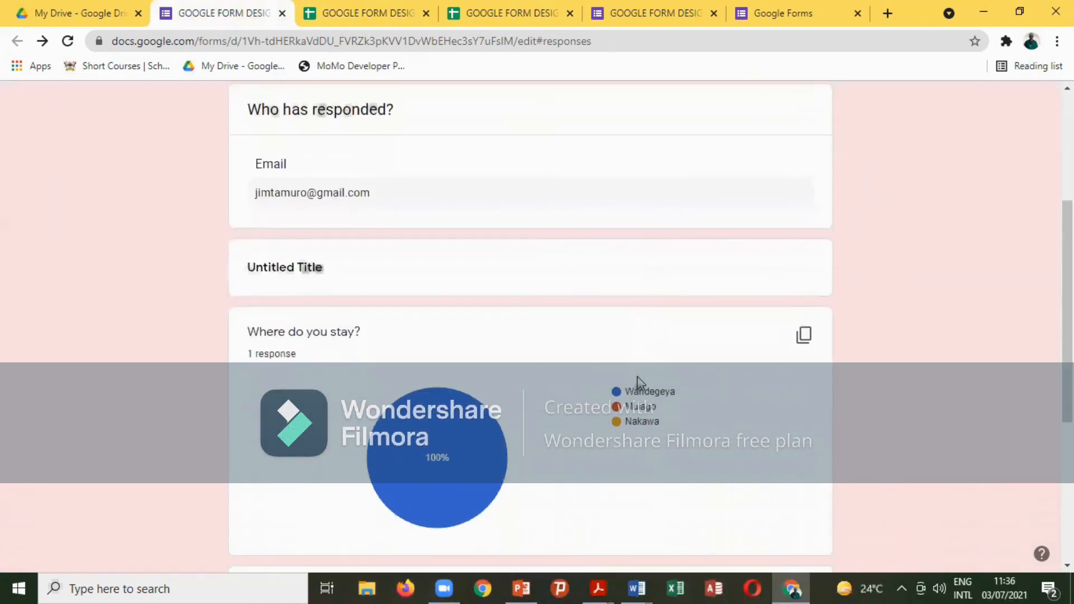
scroll(639, 383, down, 2)
scroll(640, 383, down, 3)
scroll(639, 383, up, 7)
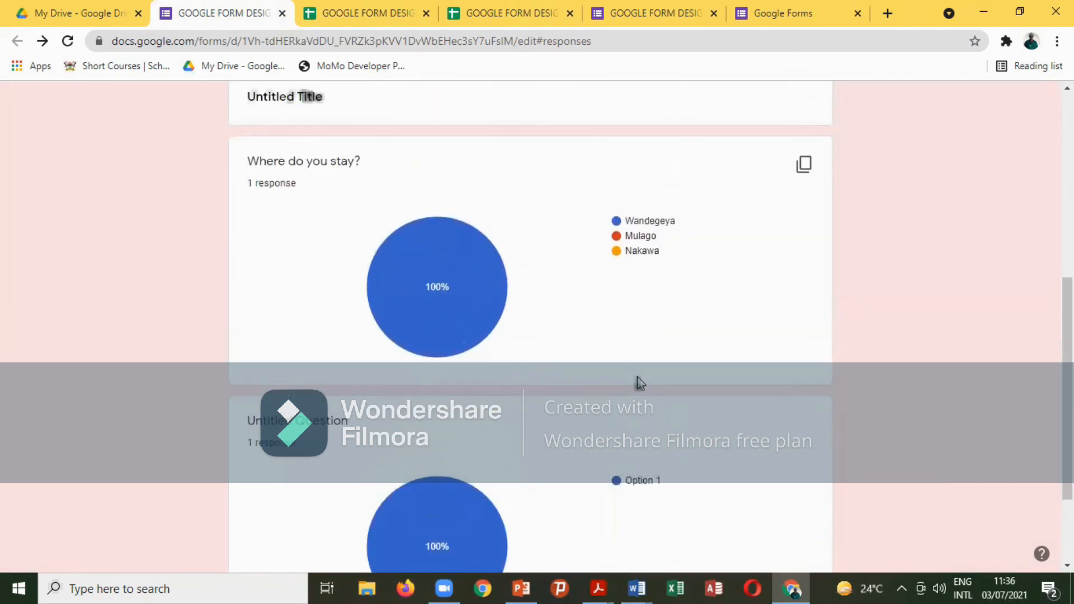
scroll(639, 383, up, 3)
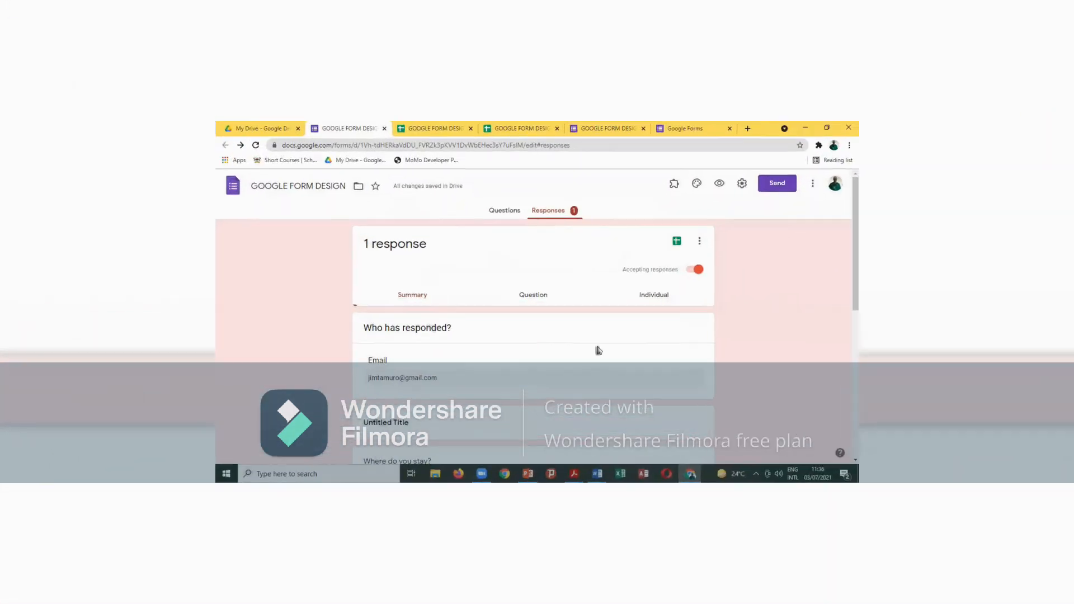
scroll(529, 347, down, 10)
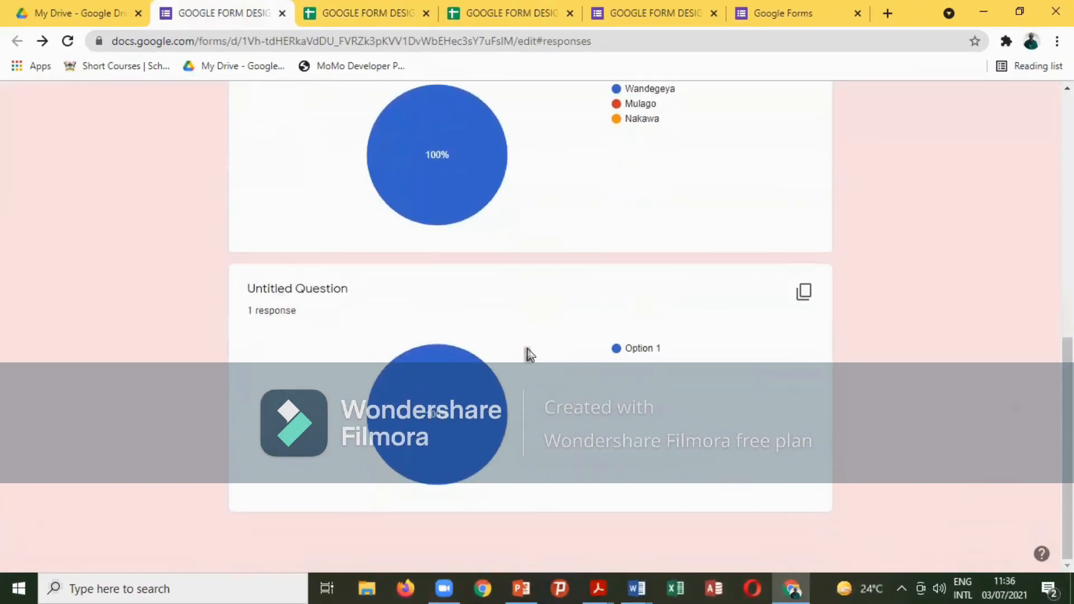
scroll(530, 337, up, 2)
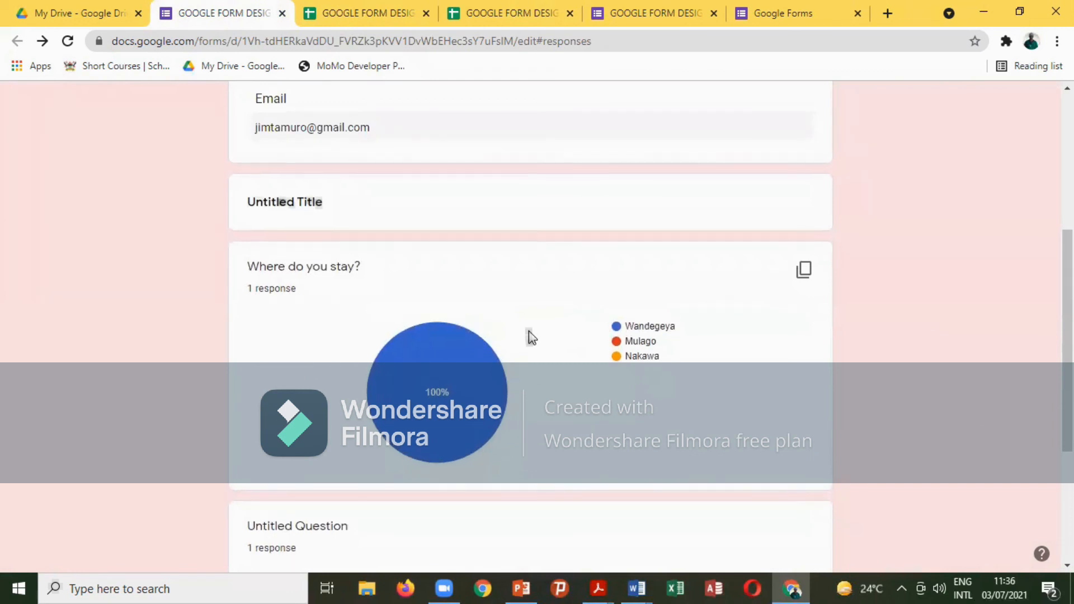
scroll(528, 331, up, 5)
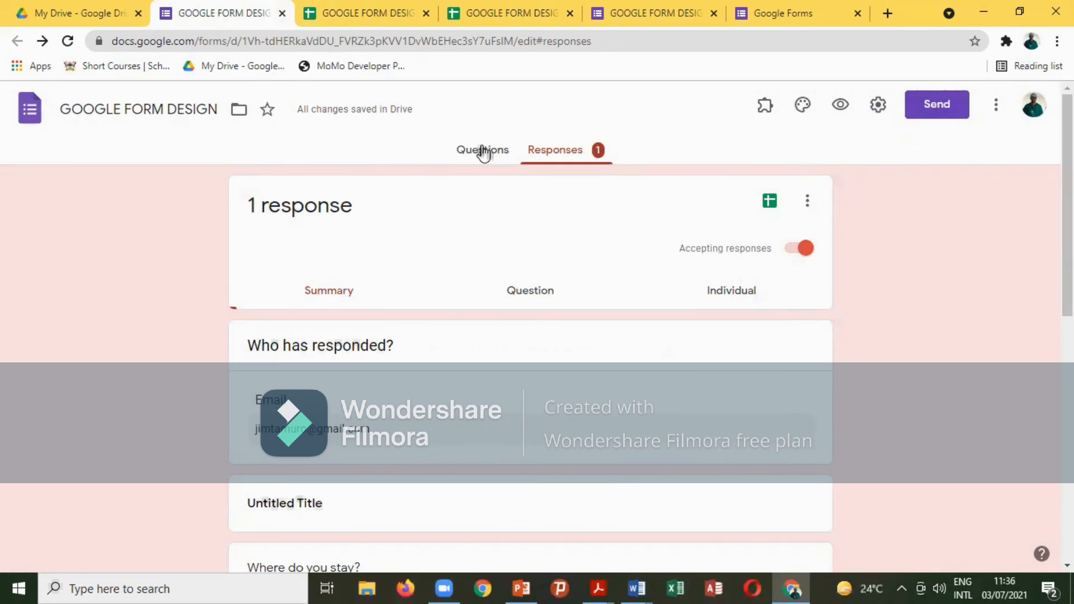
Switch to the Questions tab and scroll through the form's questions.
click(483, 151)
scroll(348, 310, down, 3)
scroll(351, 308, down, 2)
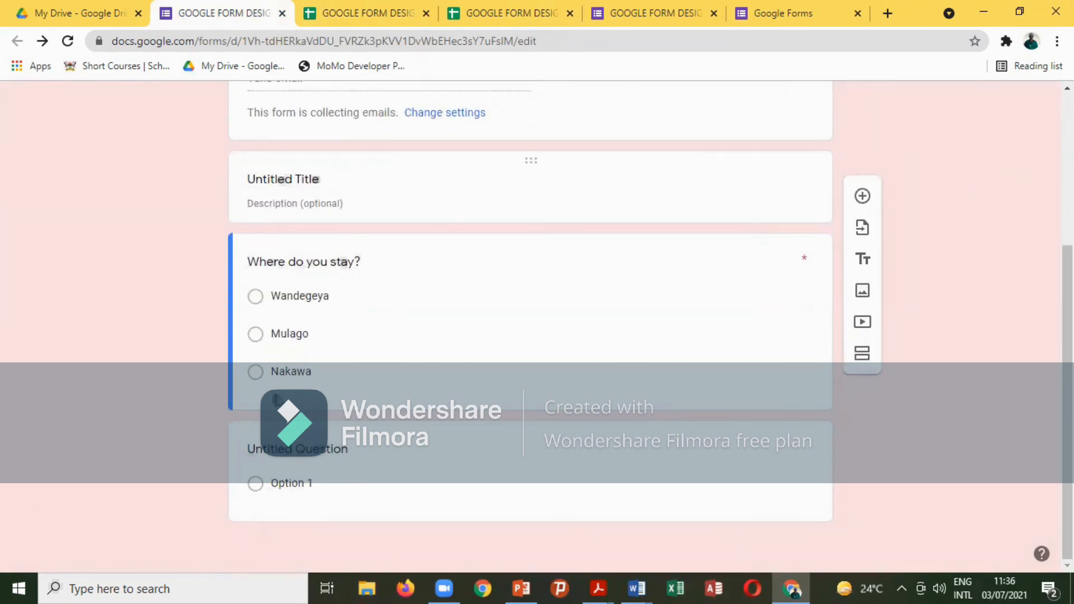
scroll(456, 305, up, 5)
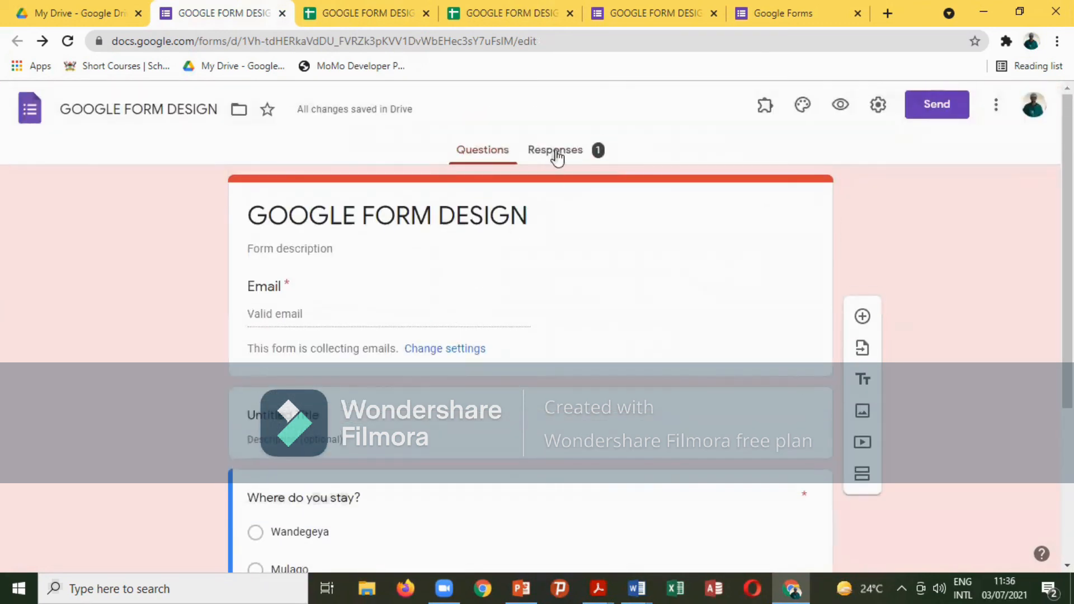
Look over the Responses summary again, then reopen the form's More options menu.
click(556, 151)
scroll(494, 324, down, 6)
scroll(493, 320, down, 3)
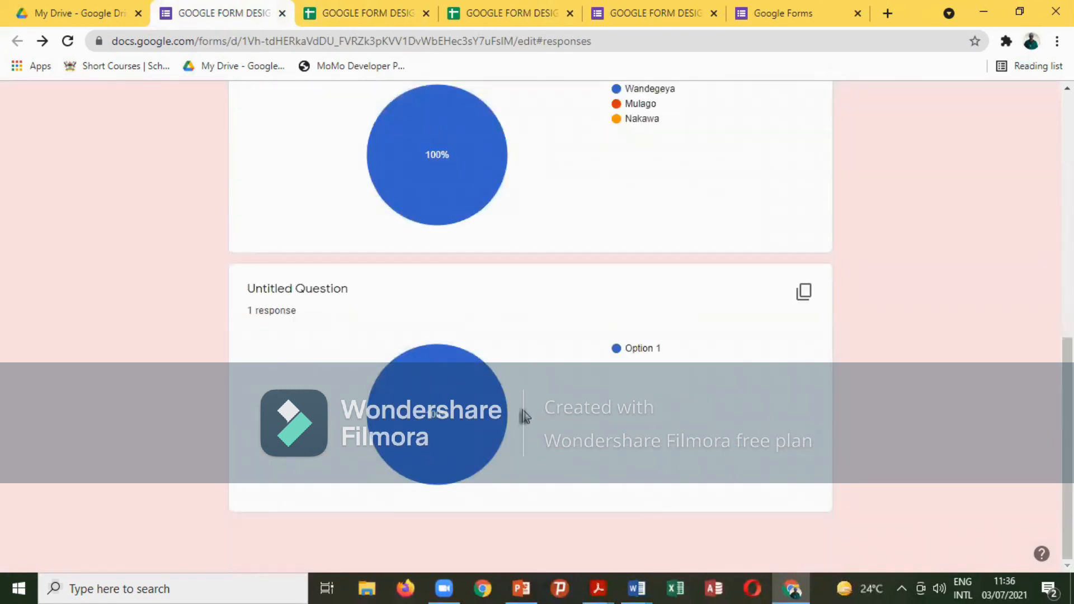
scroll(524, 417, up, 7)
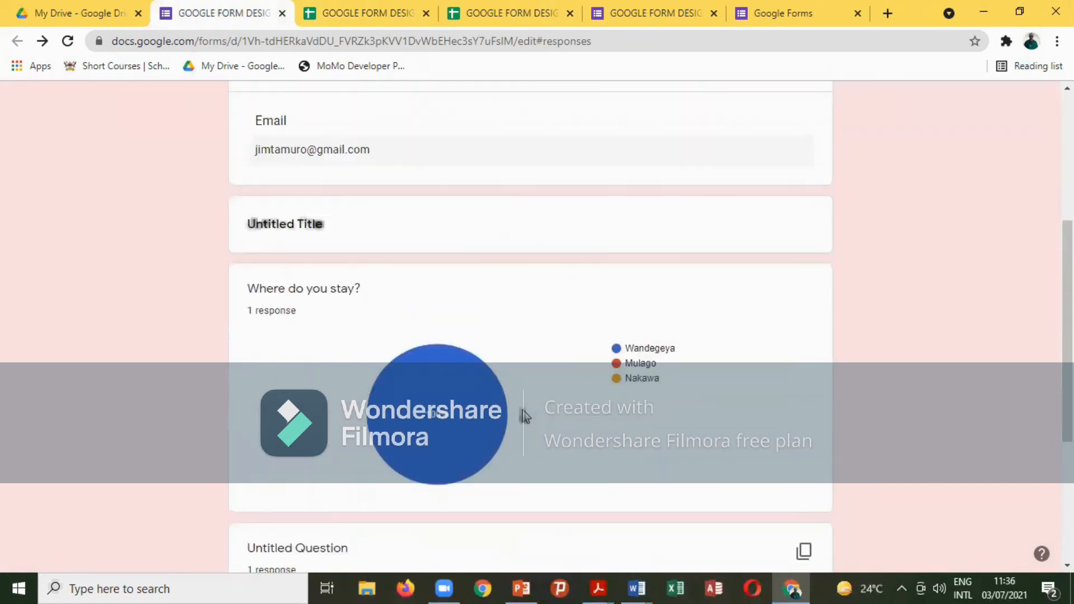
scroll(524, 417, down, 5)
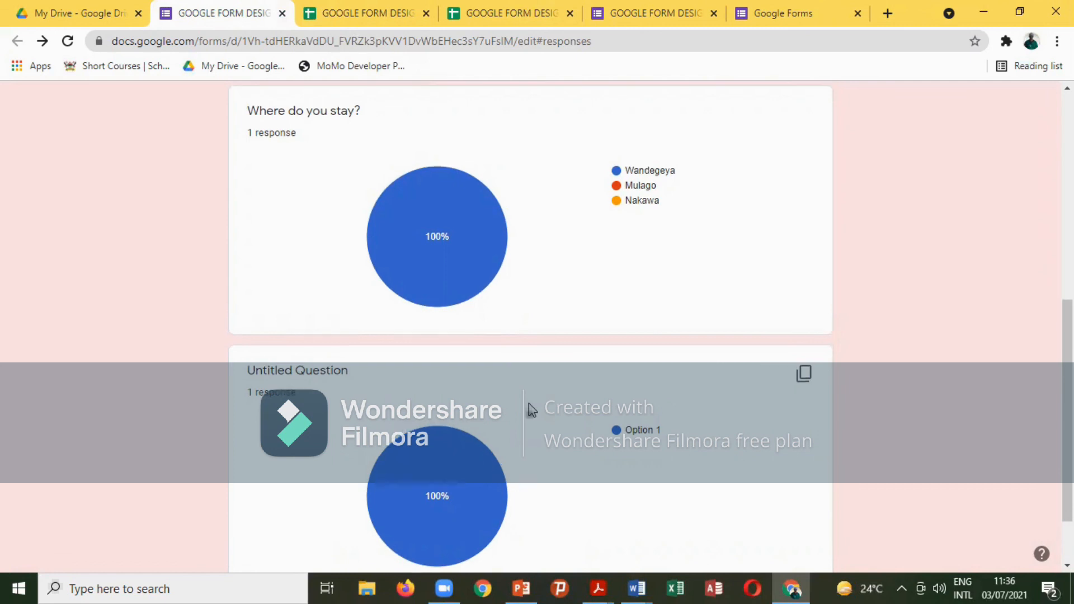
scroll(531, 410, up, 4)
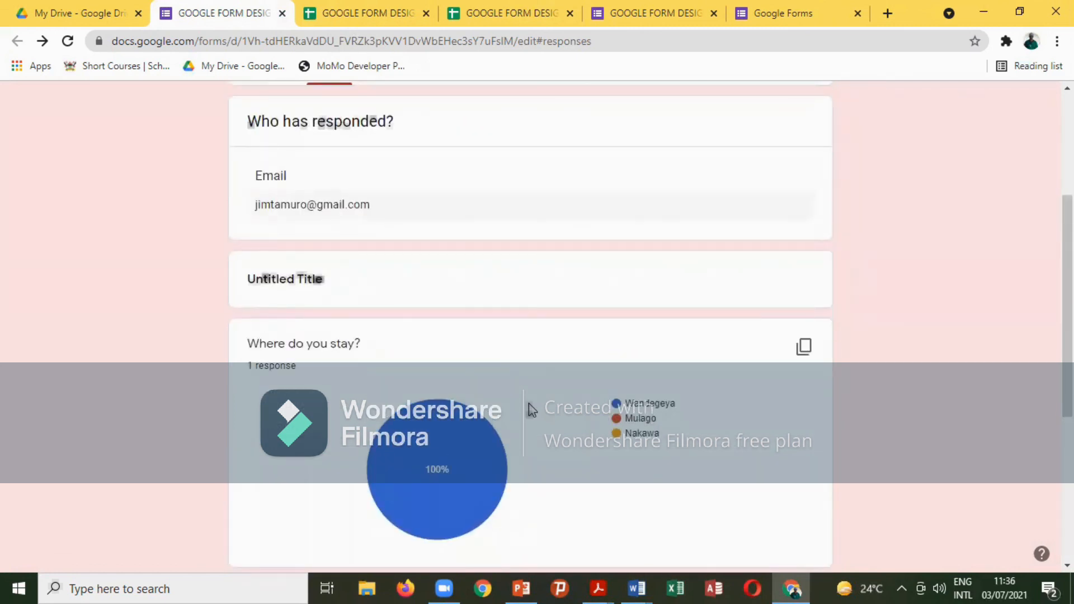
scroll(531, 410, down, 5)
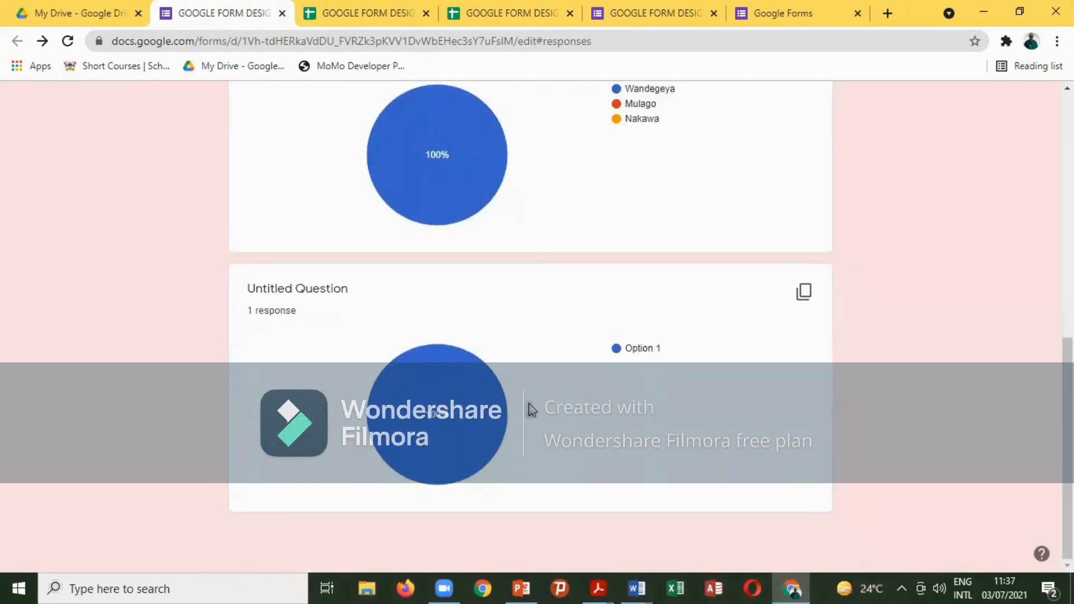
scroll(532, 410, up, 4)
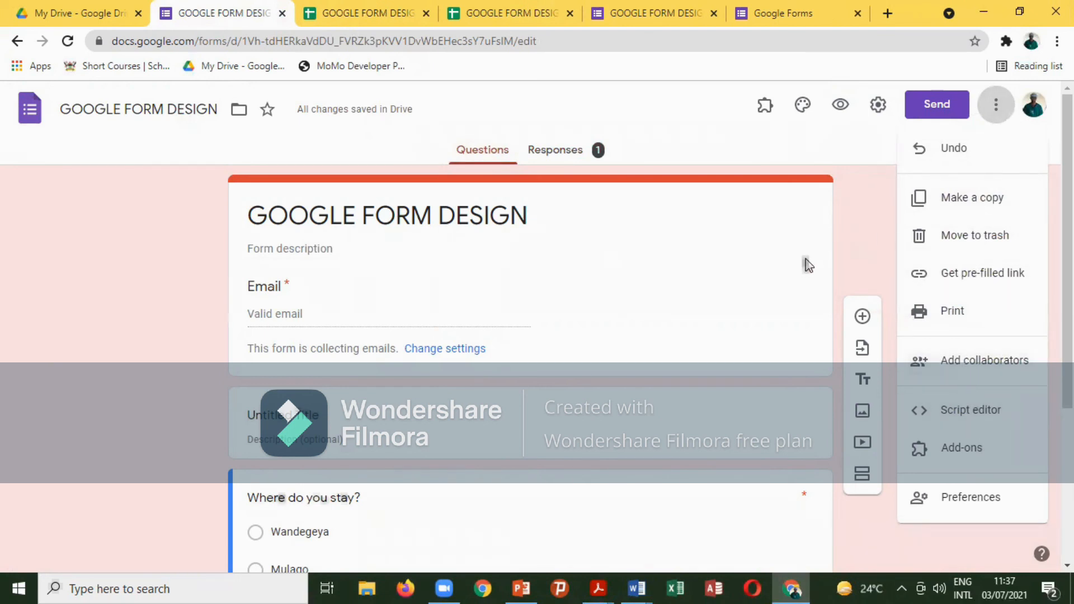
click(884, 196)
click(995, 109)
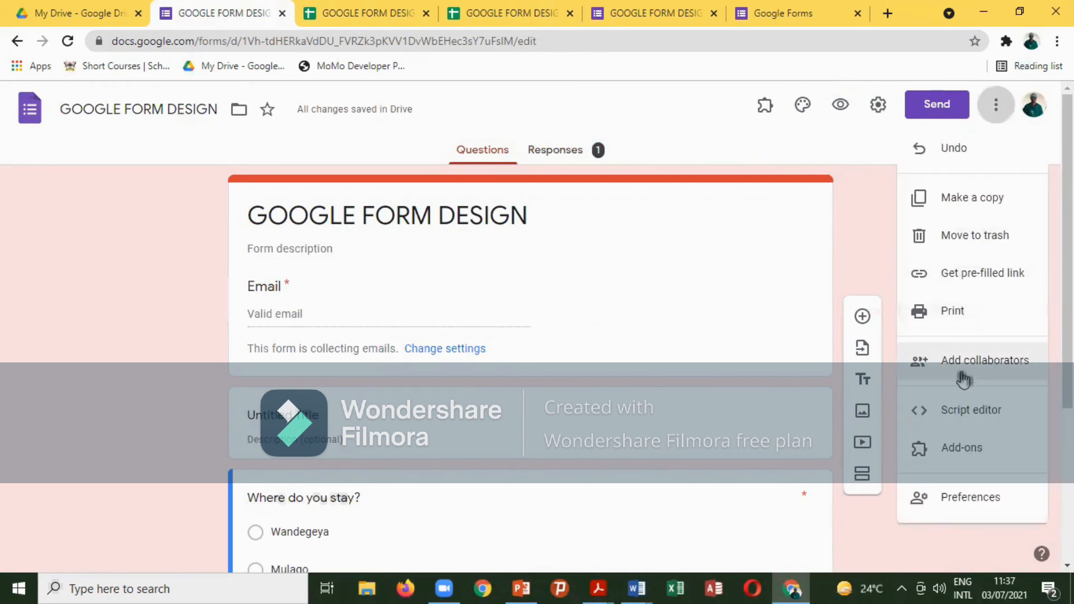
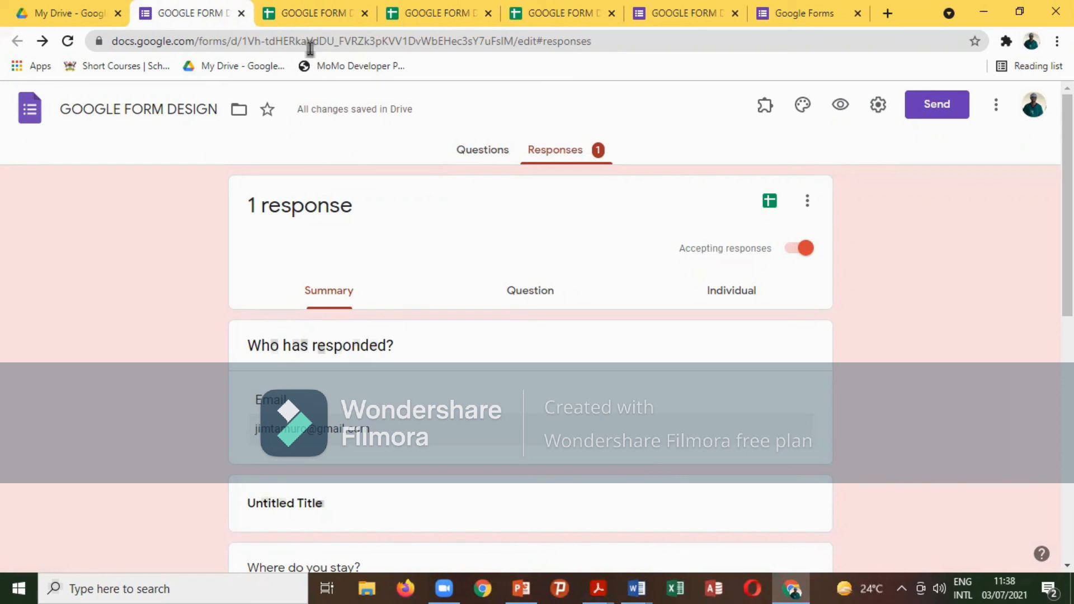
Delete the test response's contents from row 2 of the linked responses spreadsheet.
click(311, 15)
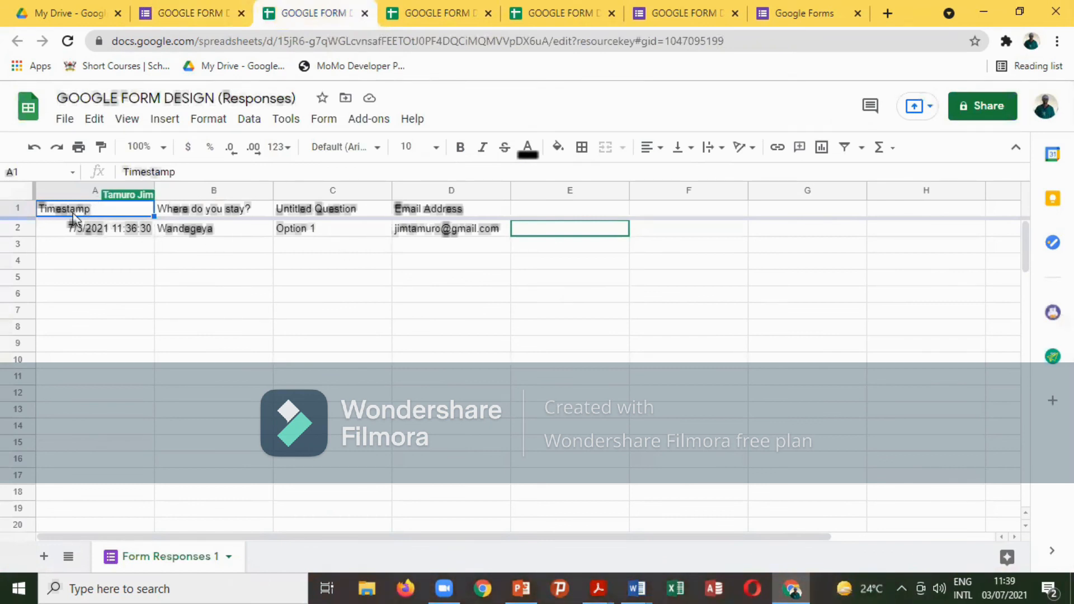
click(11, 227)
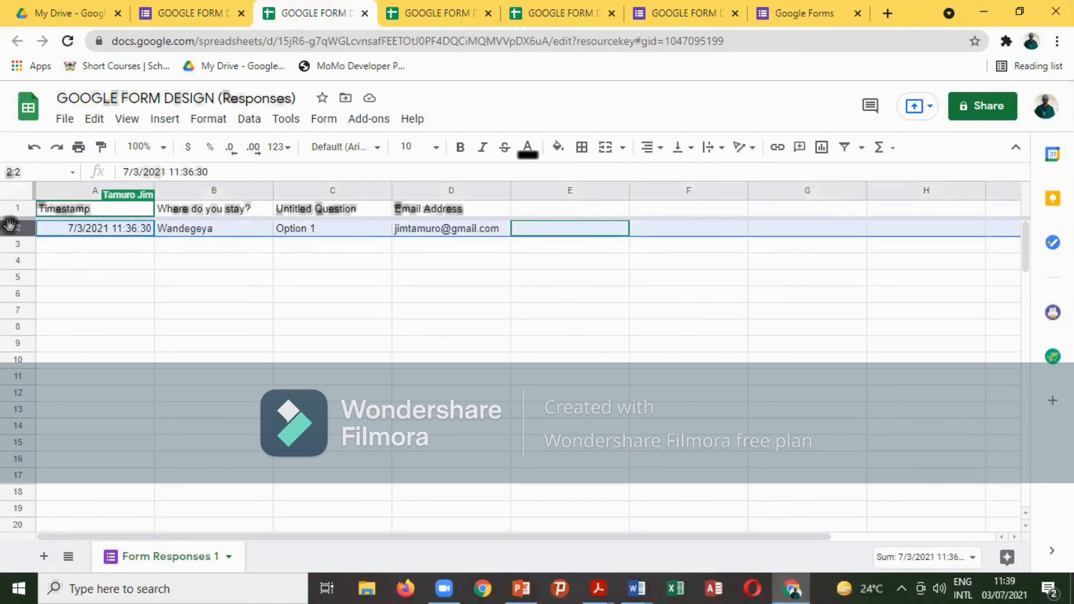
key(Delete)
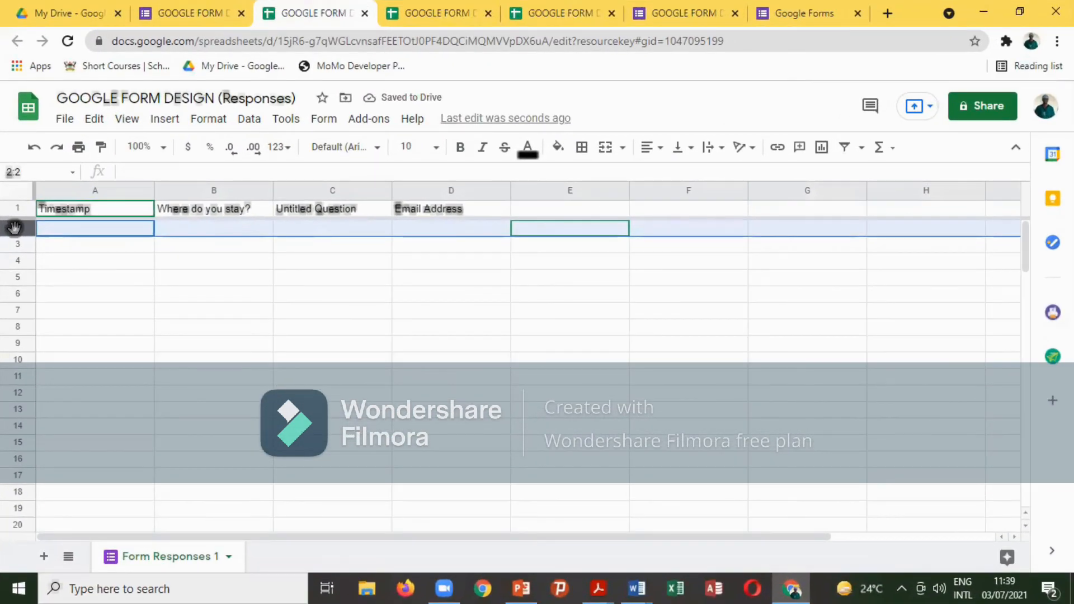
click(213, 295)
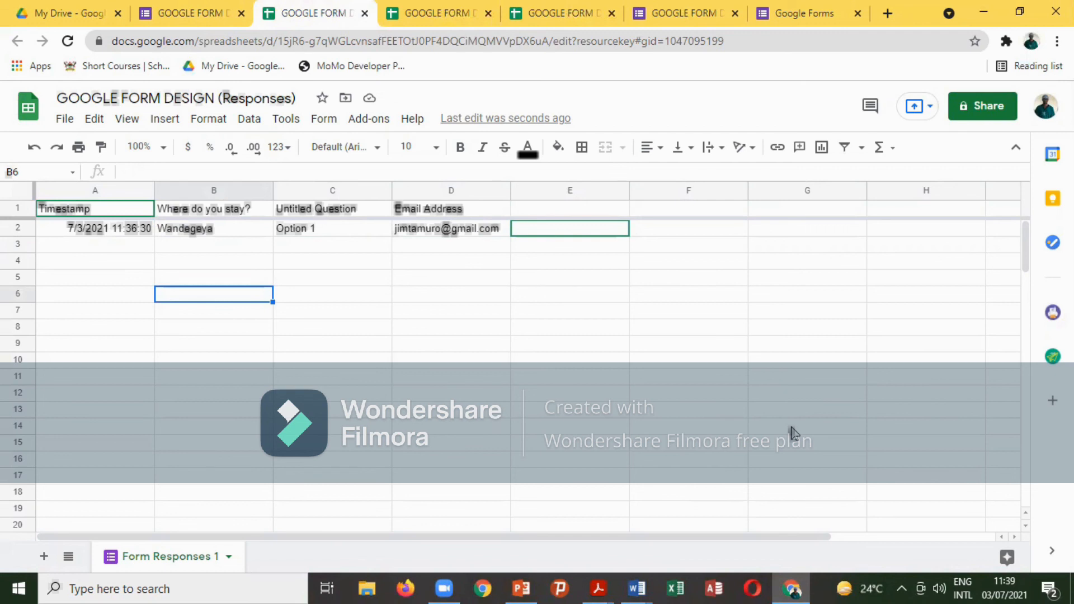
Check the emptied responses sheet, then return to the My Drive page.
scroll(791, 433, down, 5)
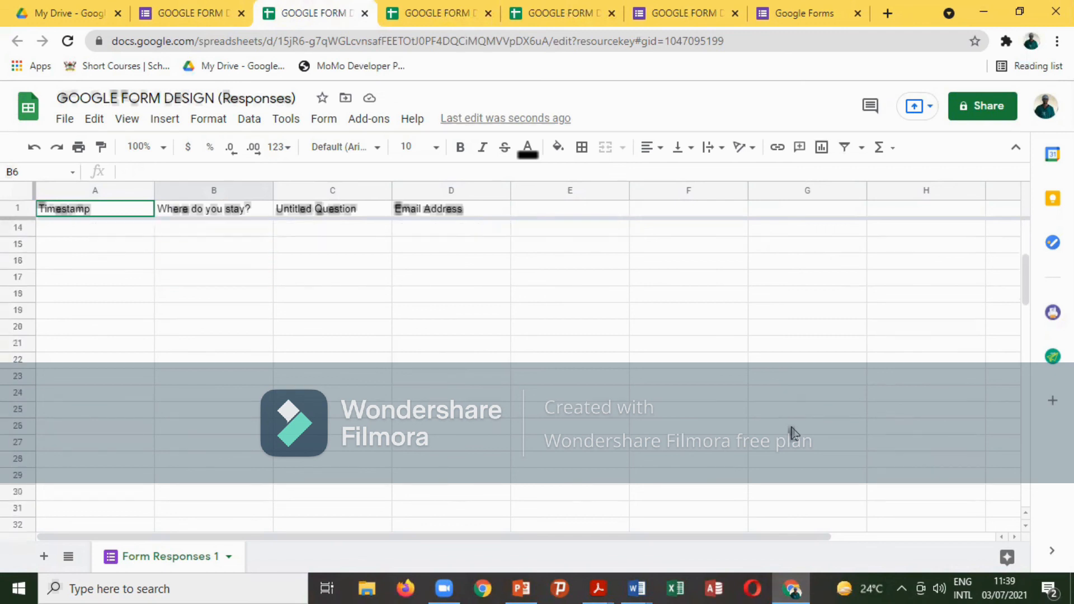
scroll(783, 441, up, 6)
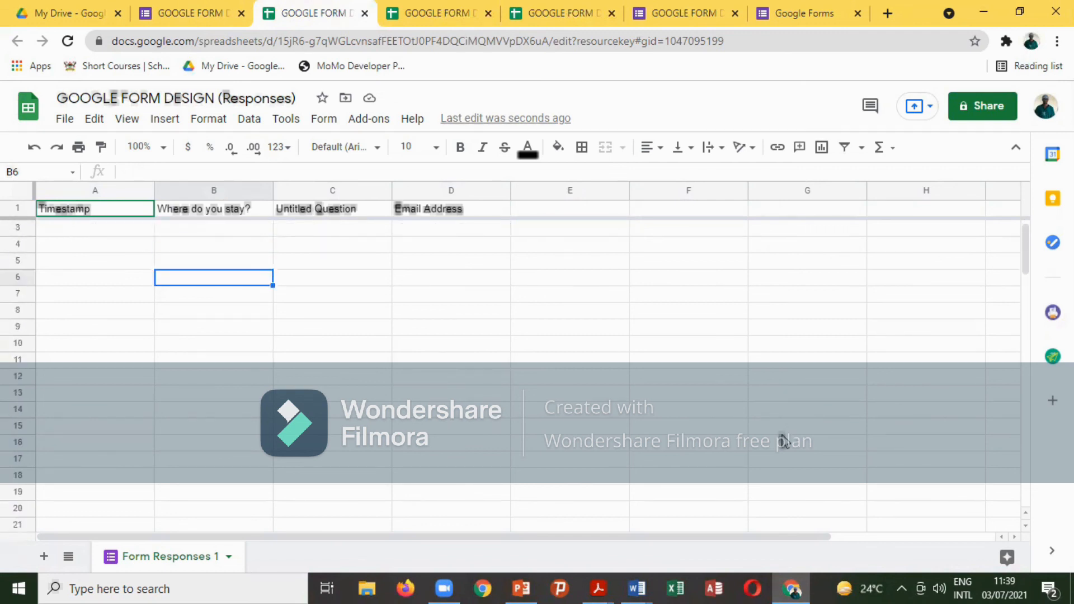
click(67, 14)
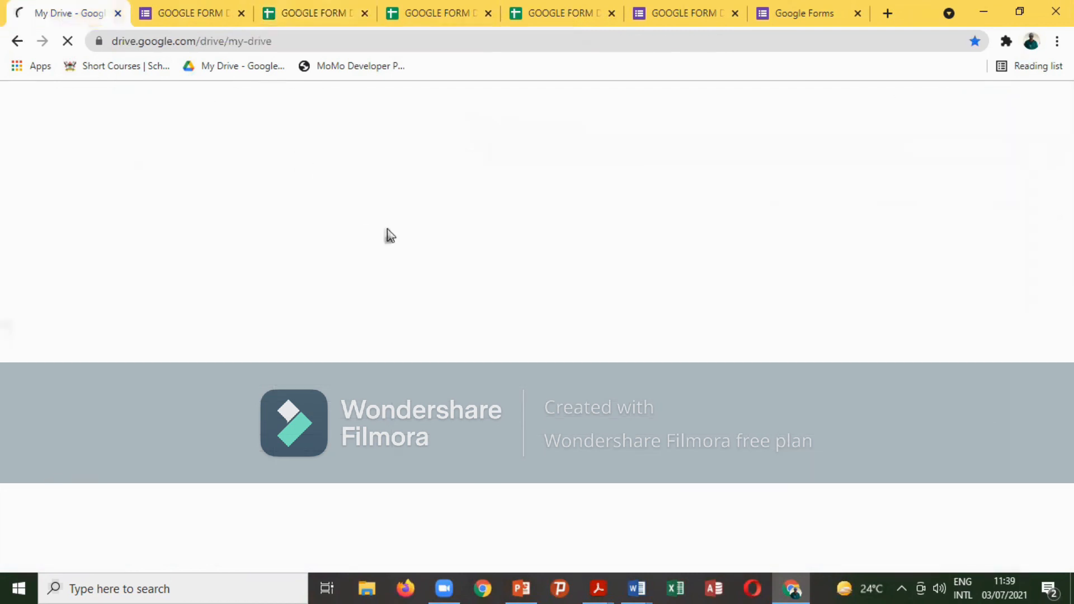